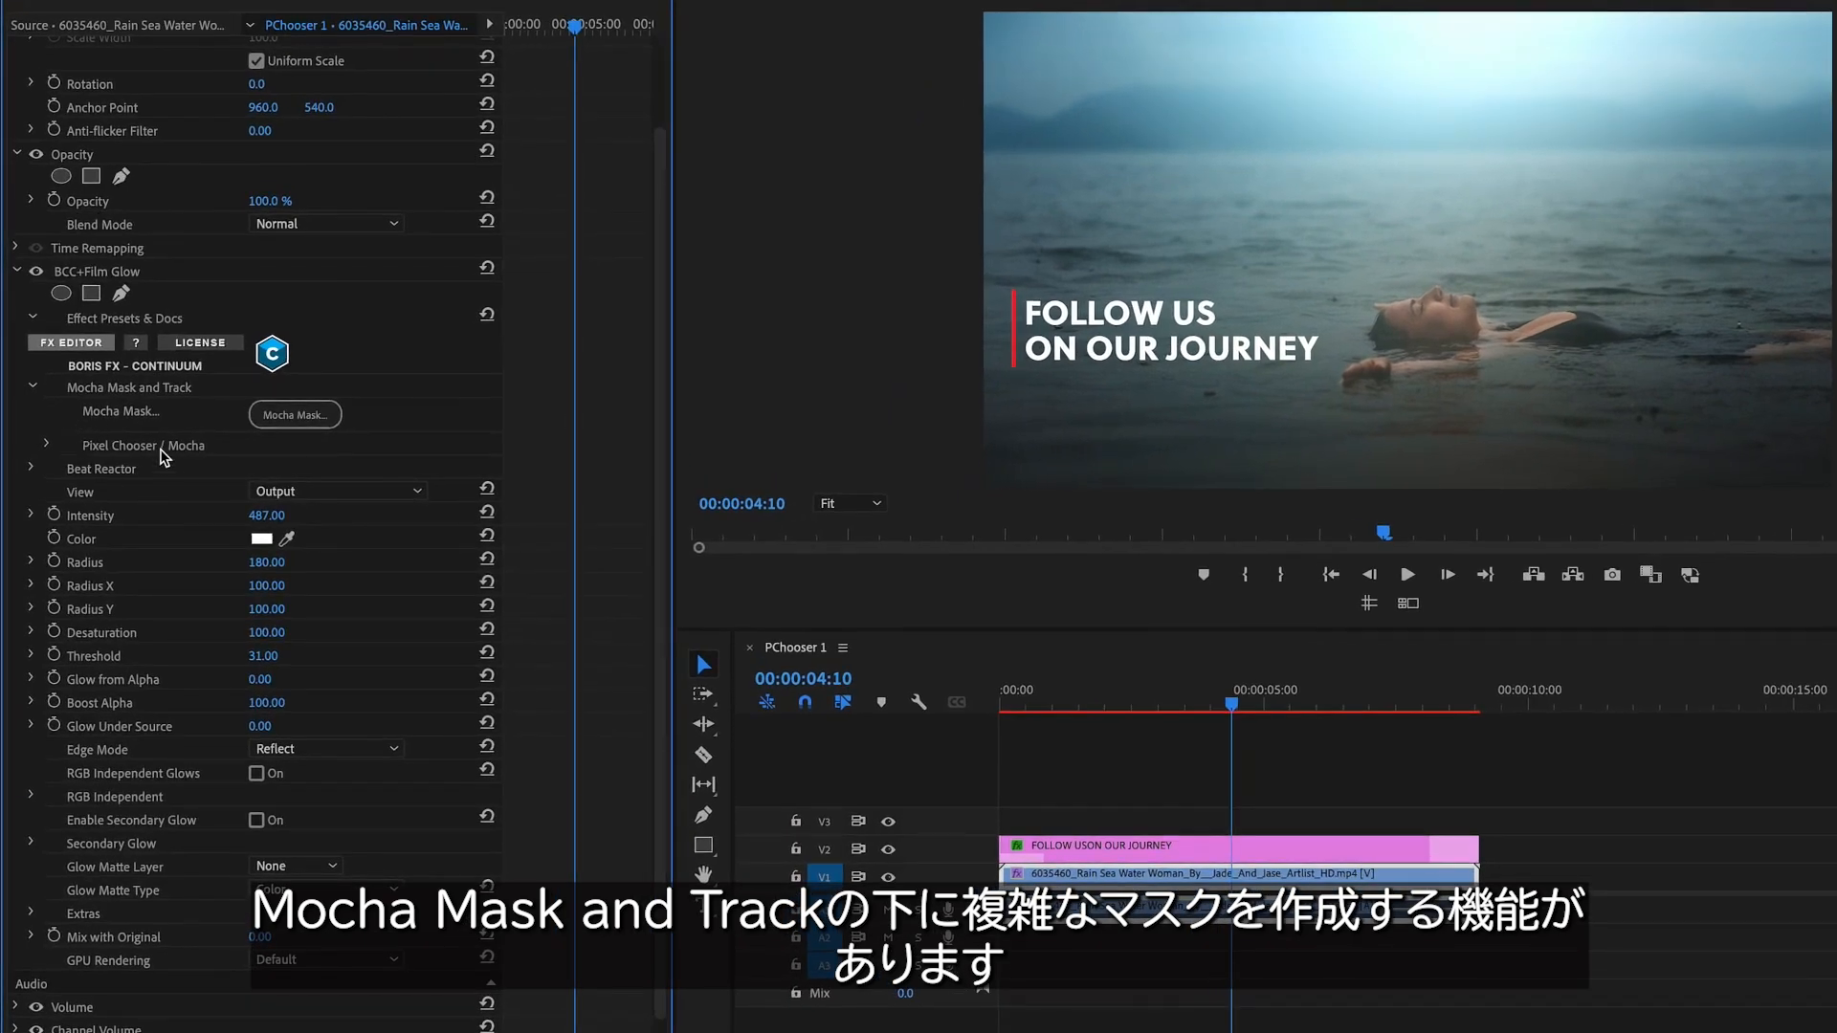
Turn on PixelChooser in the BCC+Film Glow effect.
click(44, 446)
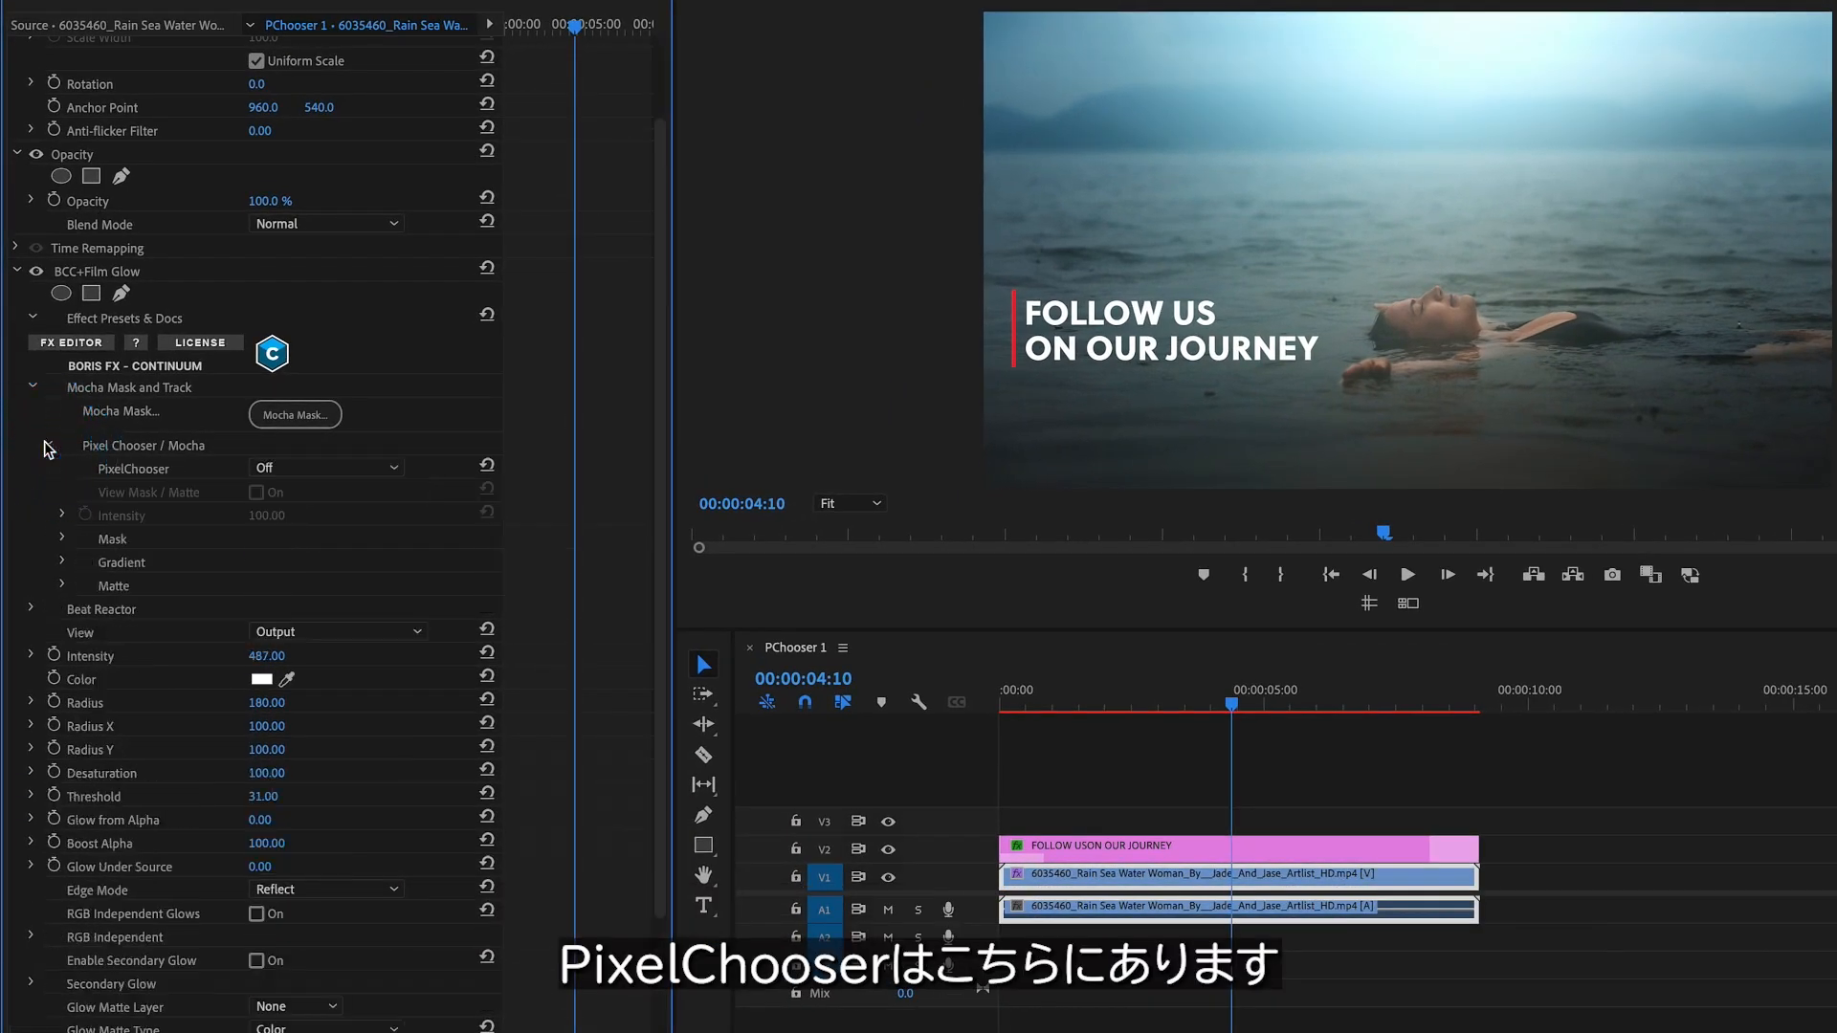
click(346, 465)
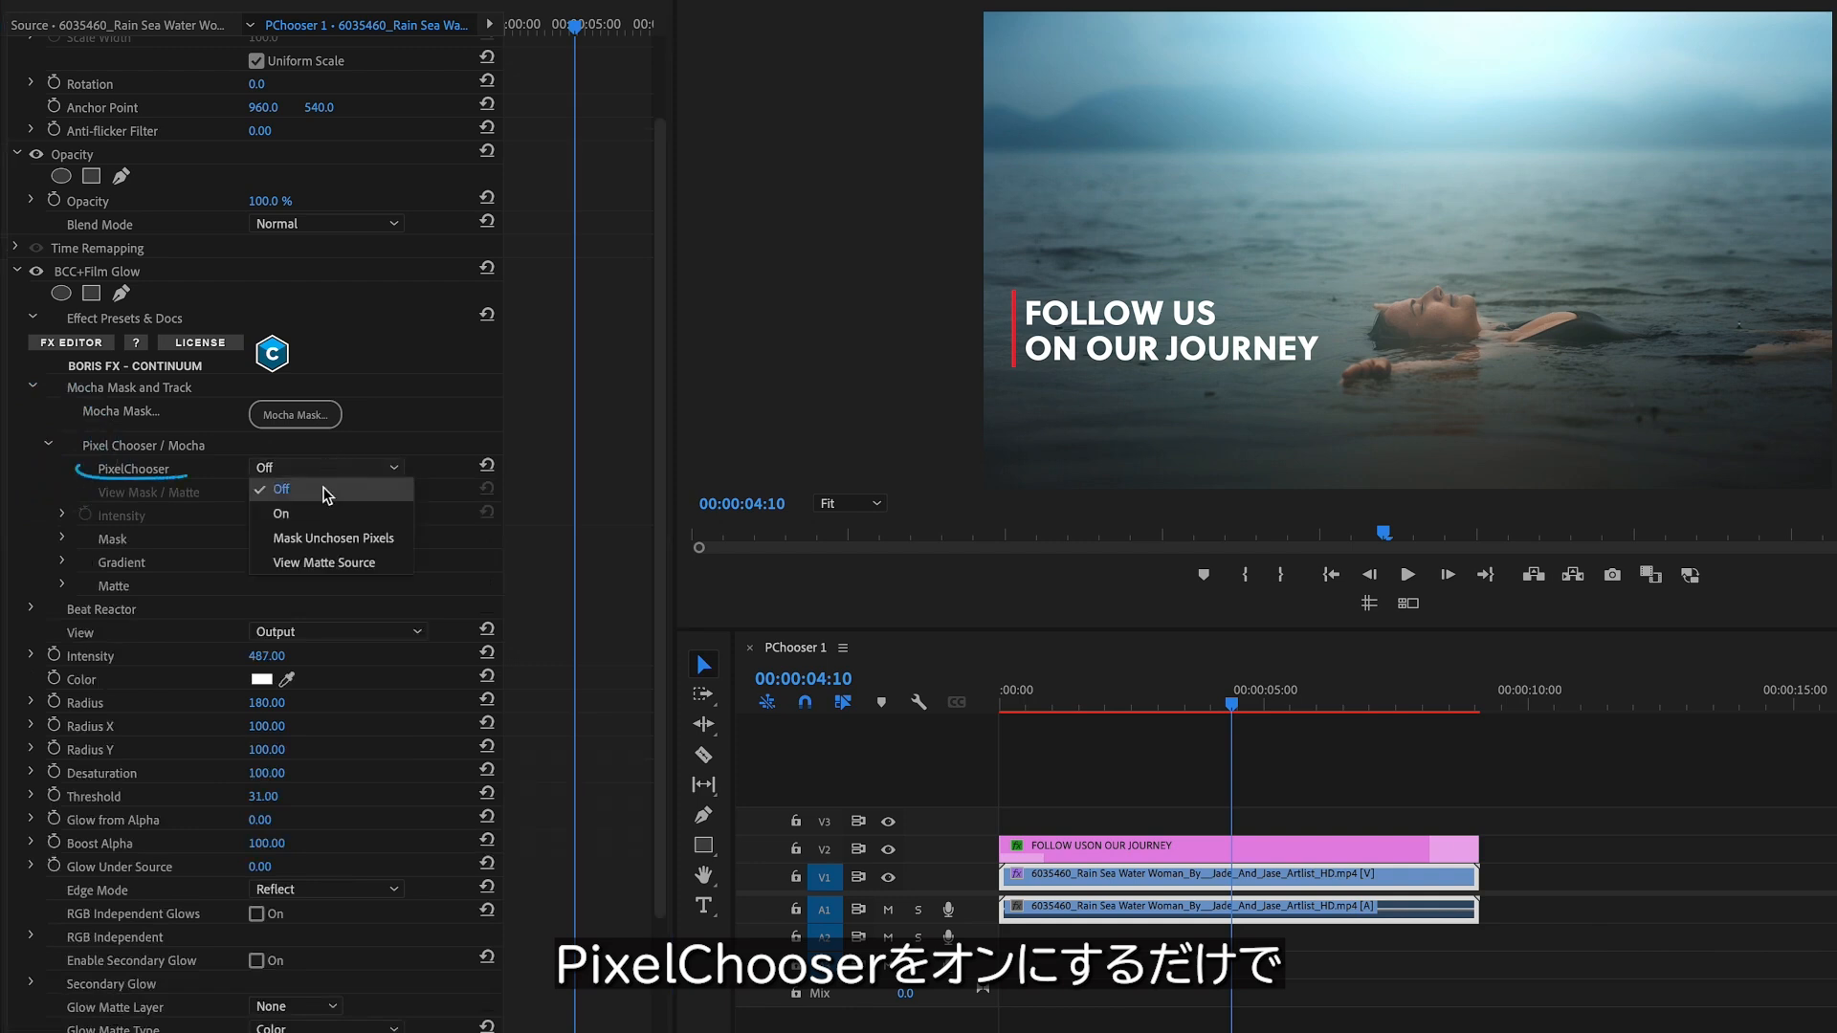
click(300, 511)
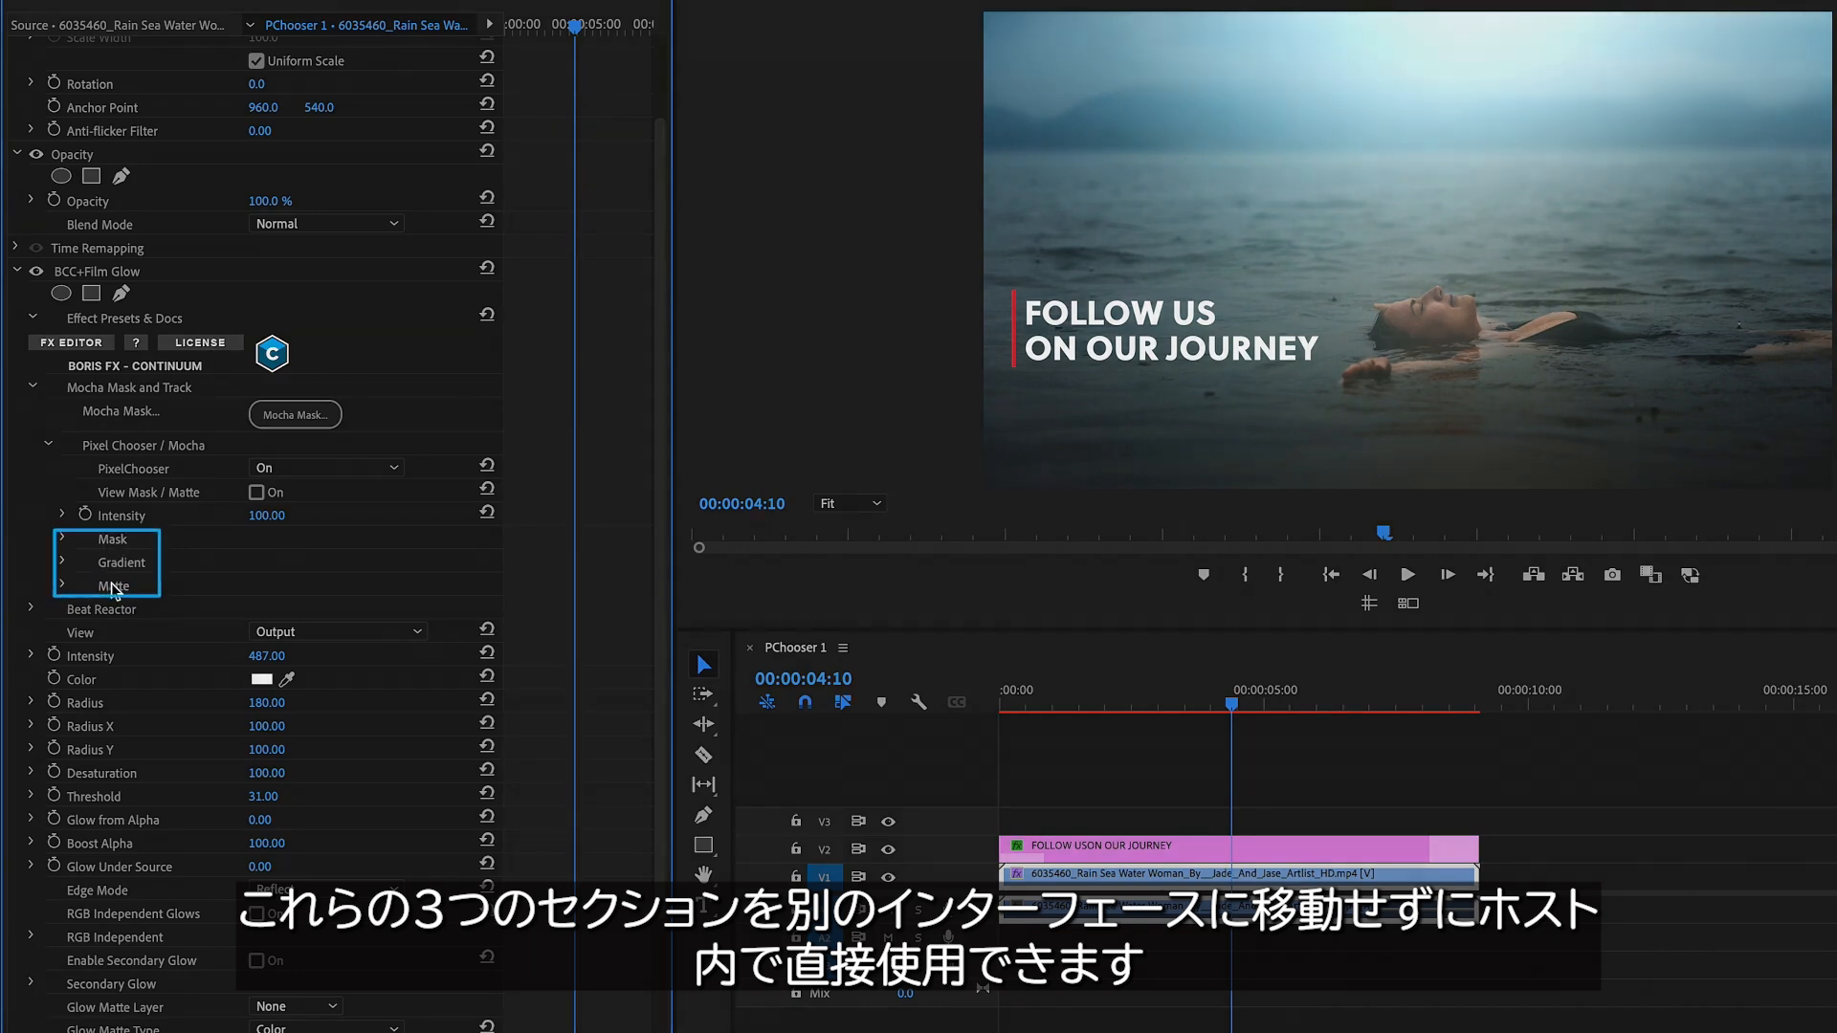
Set the PixelChooser gradient type to Linear and its direction to Left to Right.
click(62, 562)
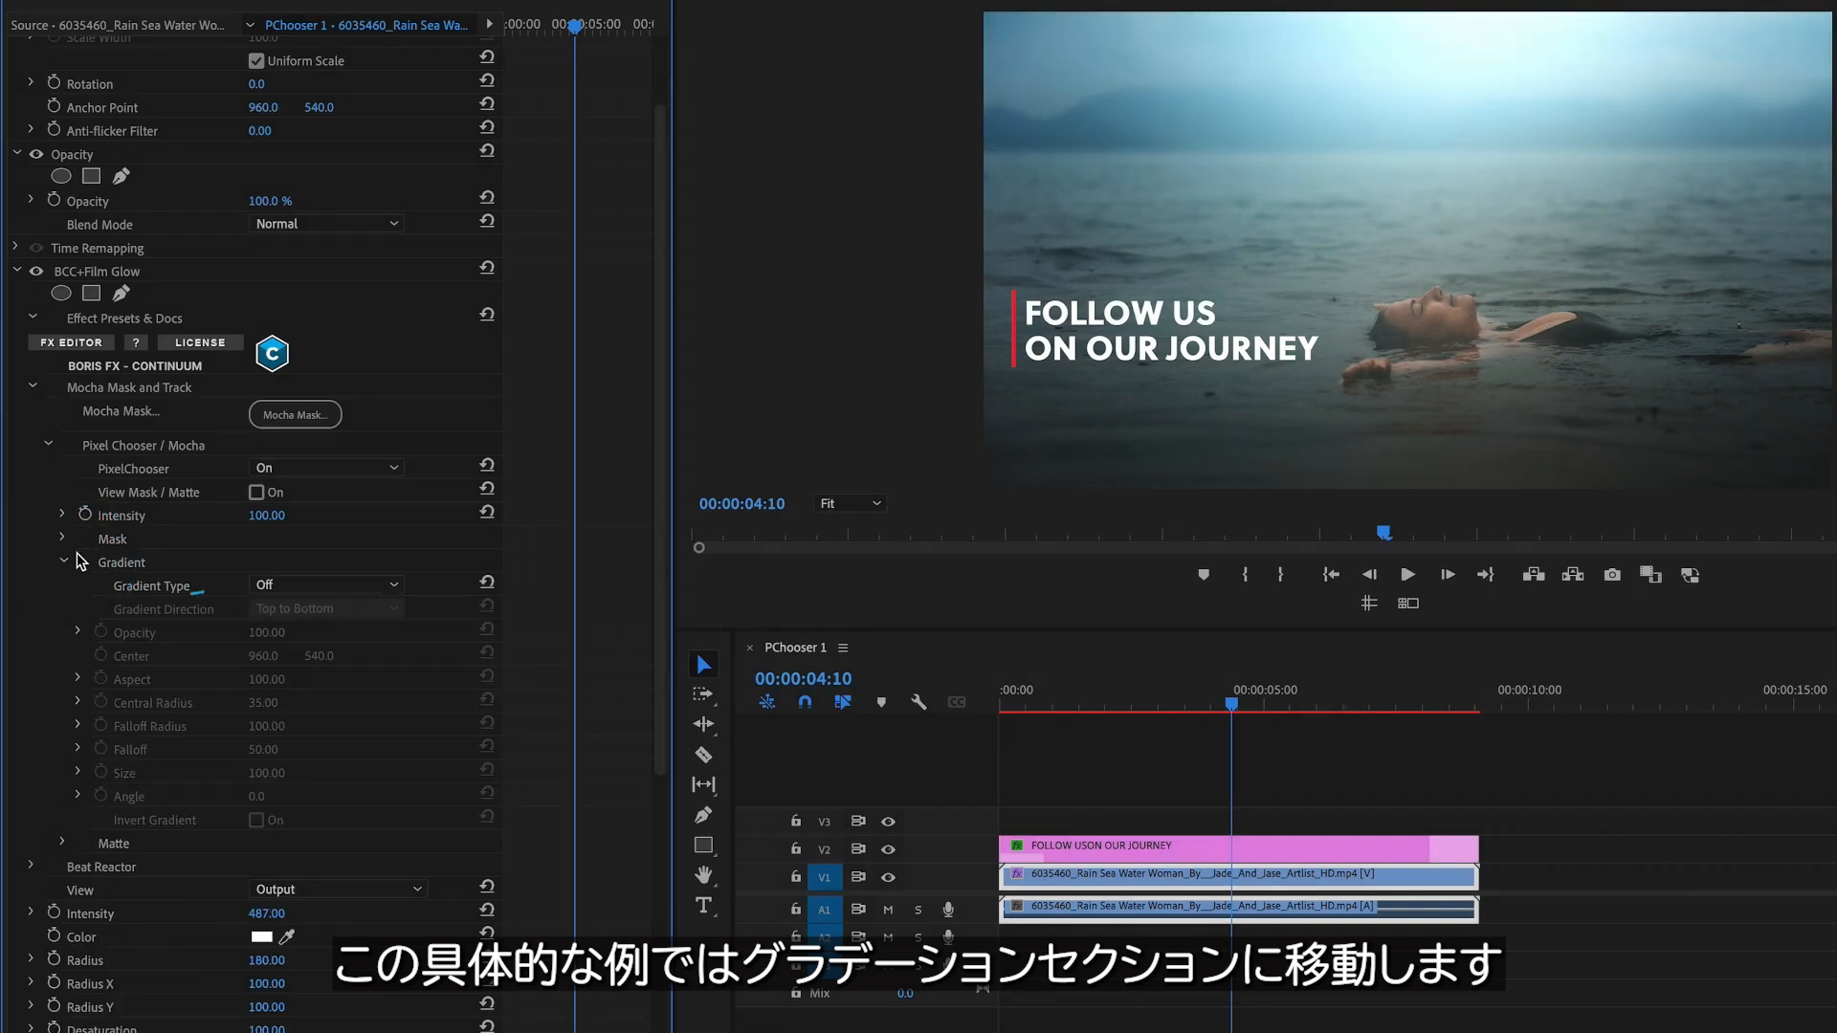
click(350, 586)
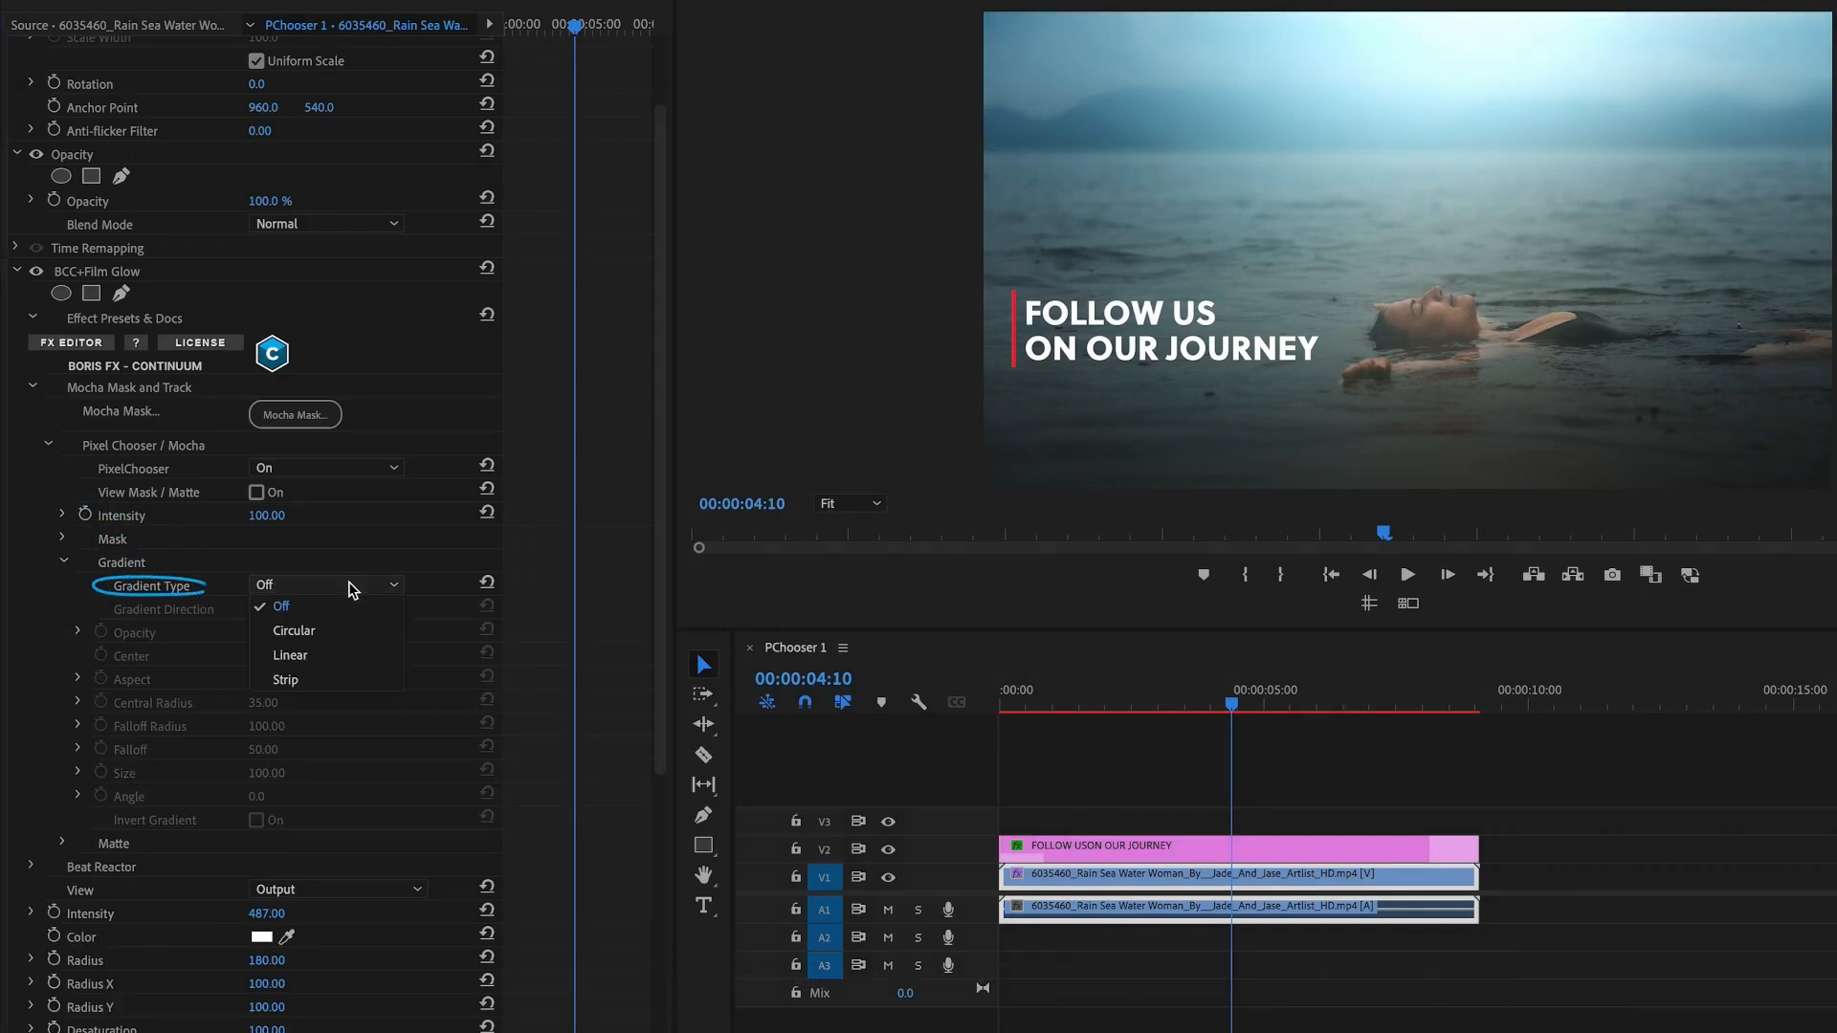
click(327, 656)
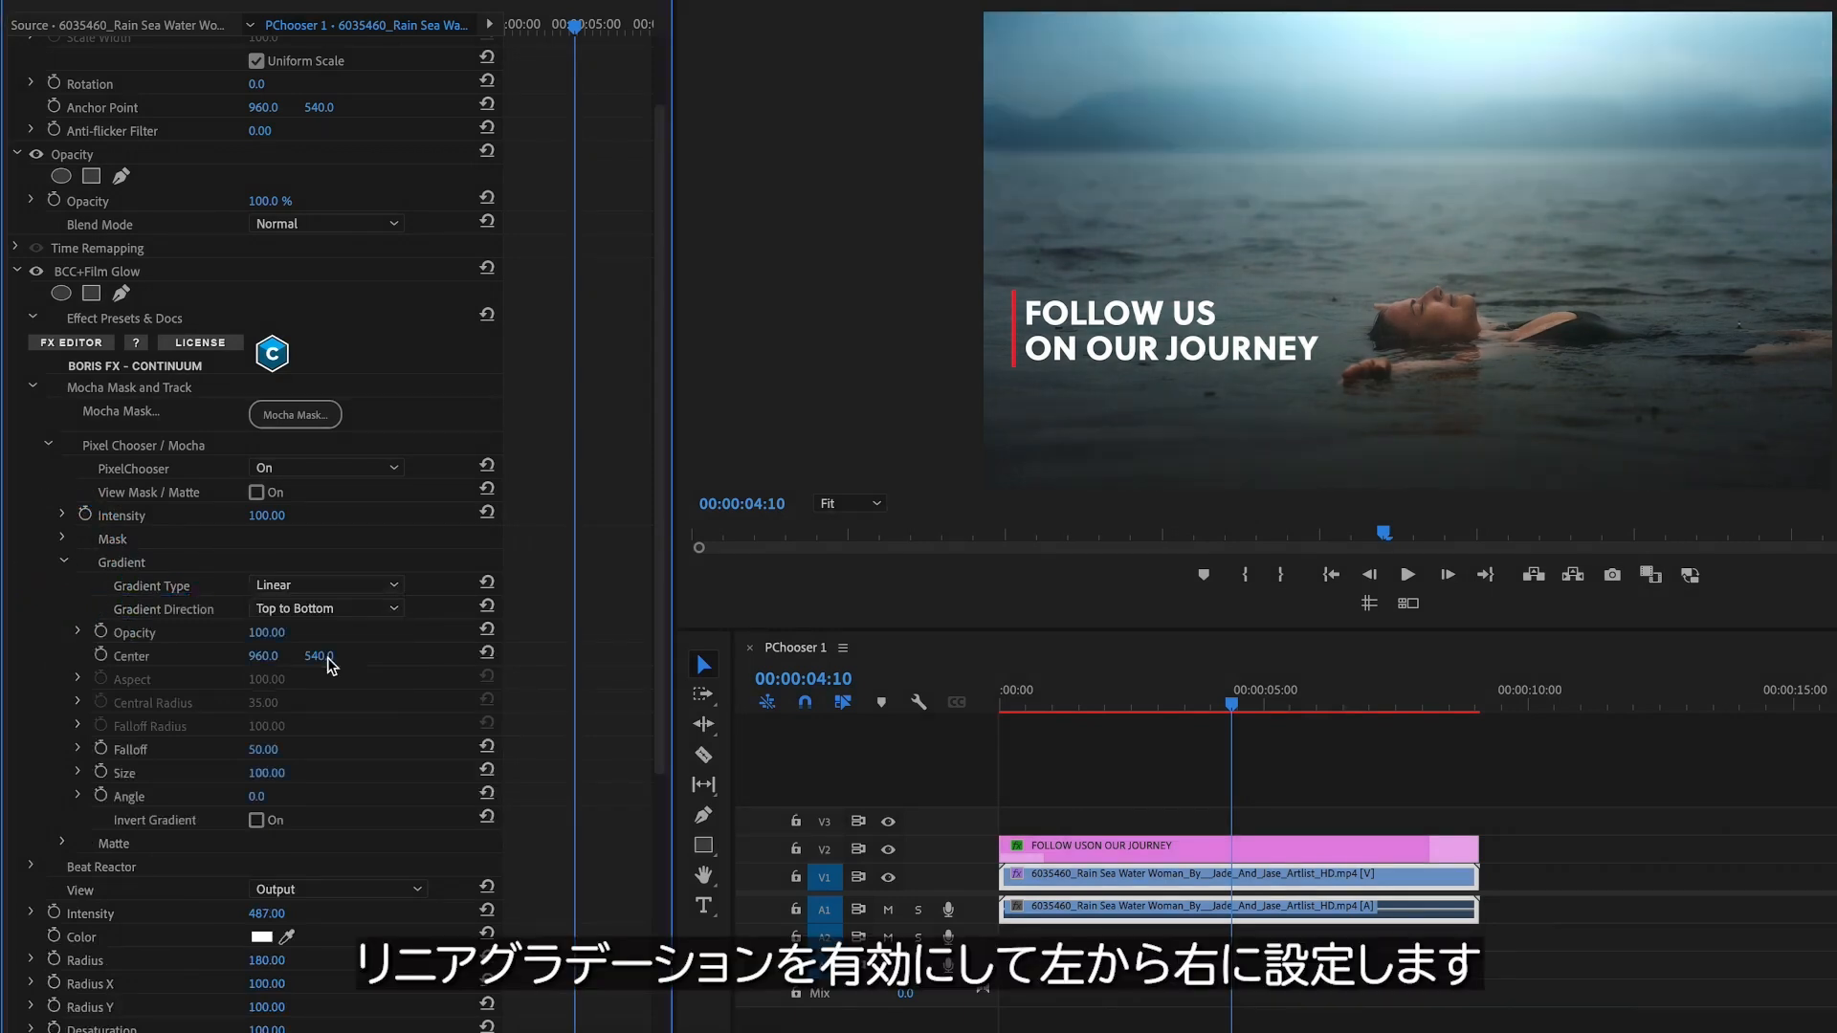
click(344, 610)
click(308, 678)
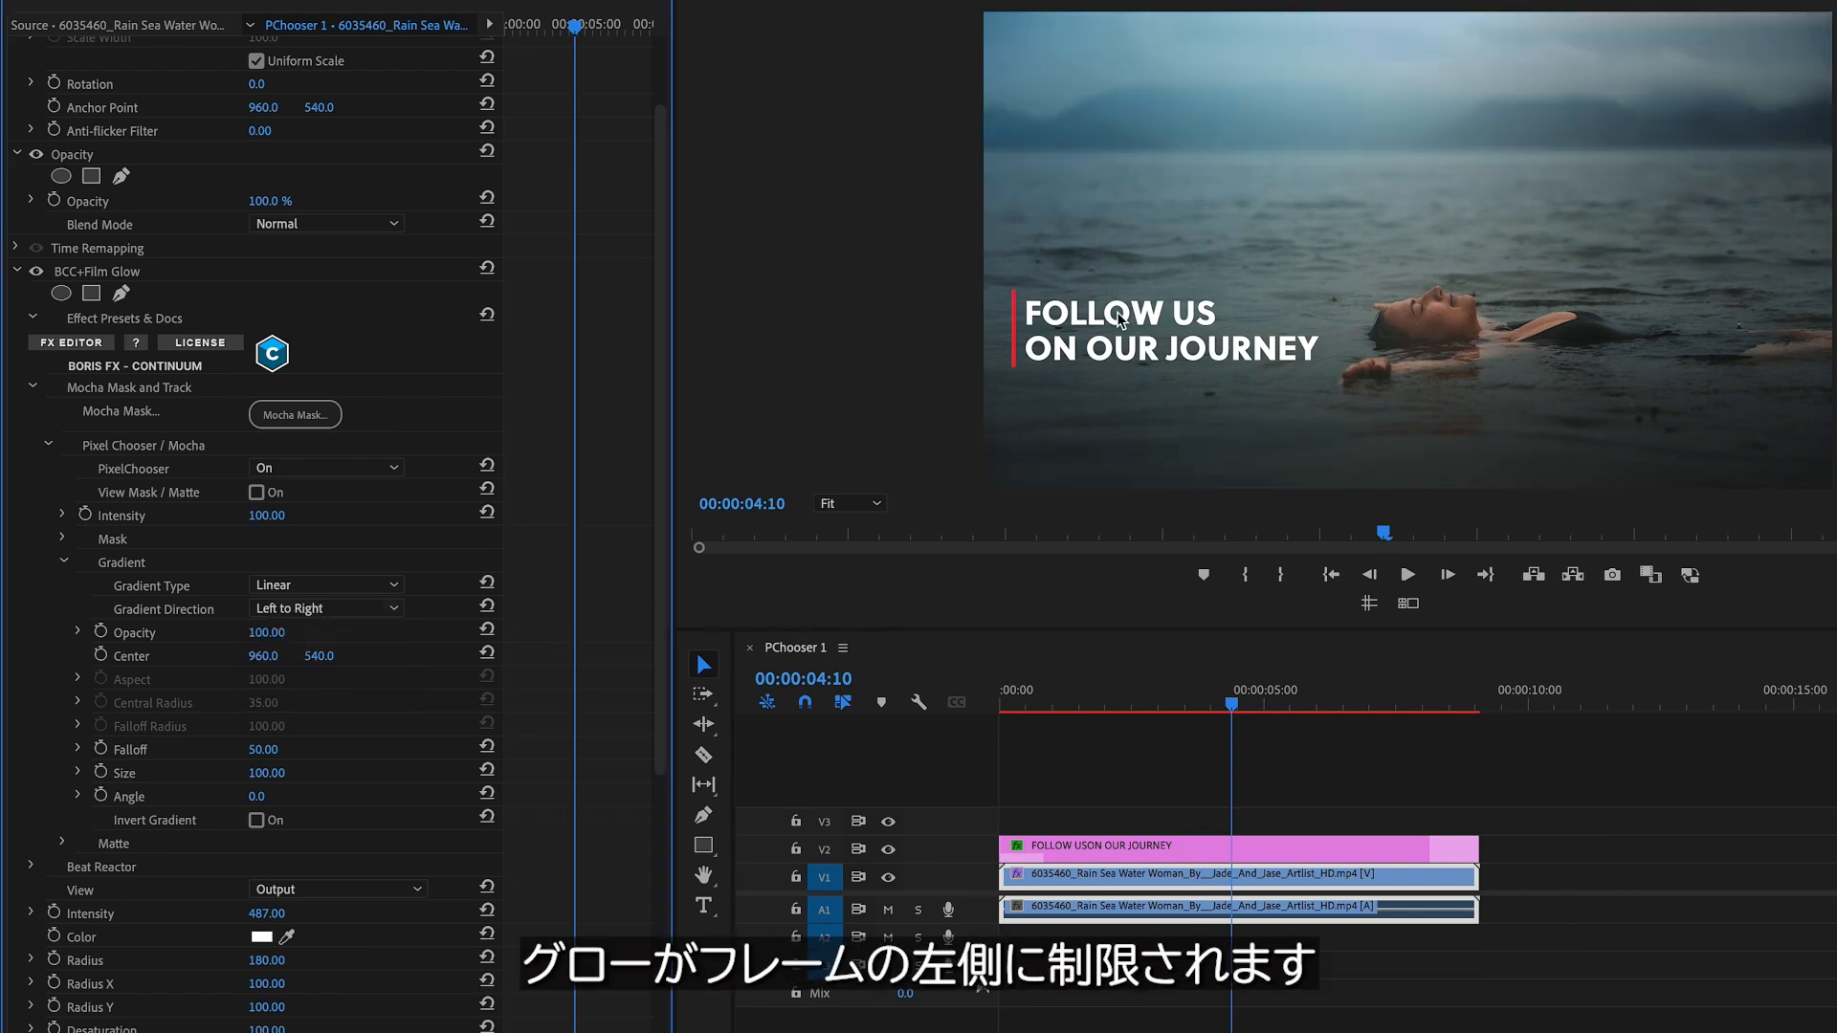
With the mask/matte view on, set the gradient's horizontal Center to 327 and its Falloff to 43.
click(256, 493)
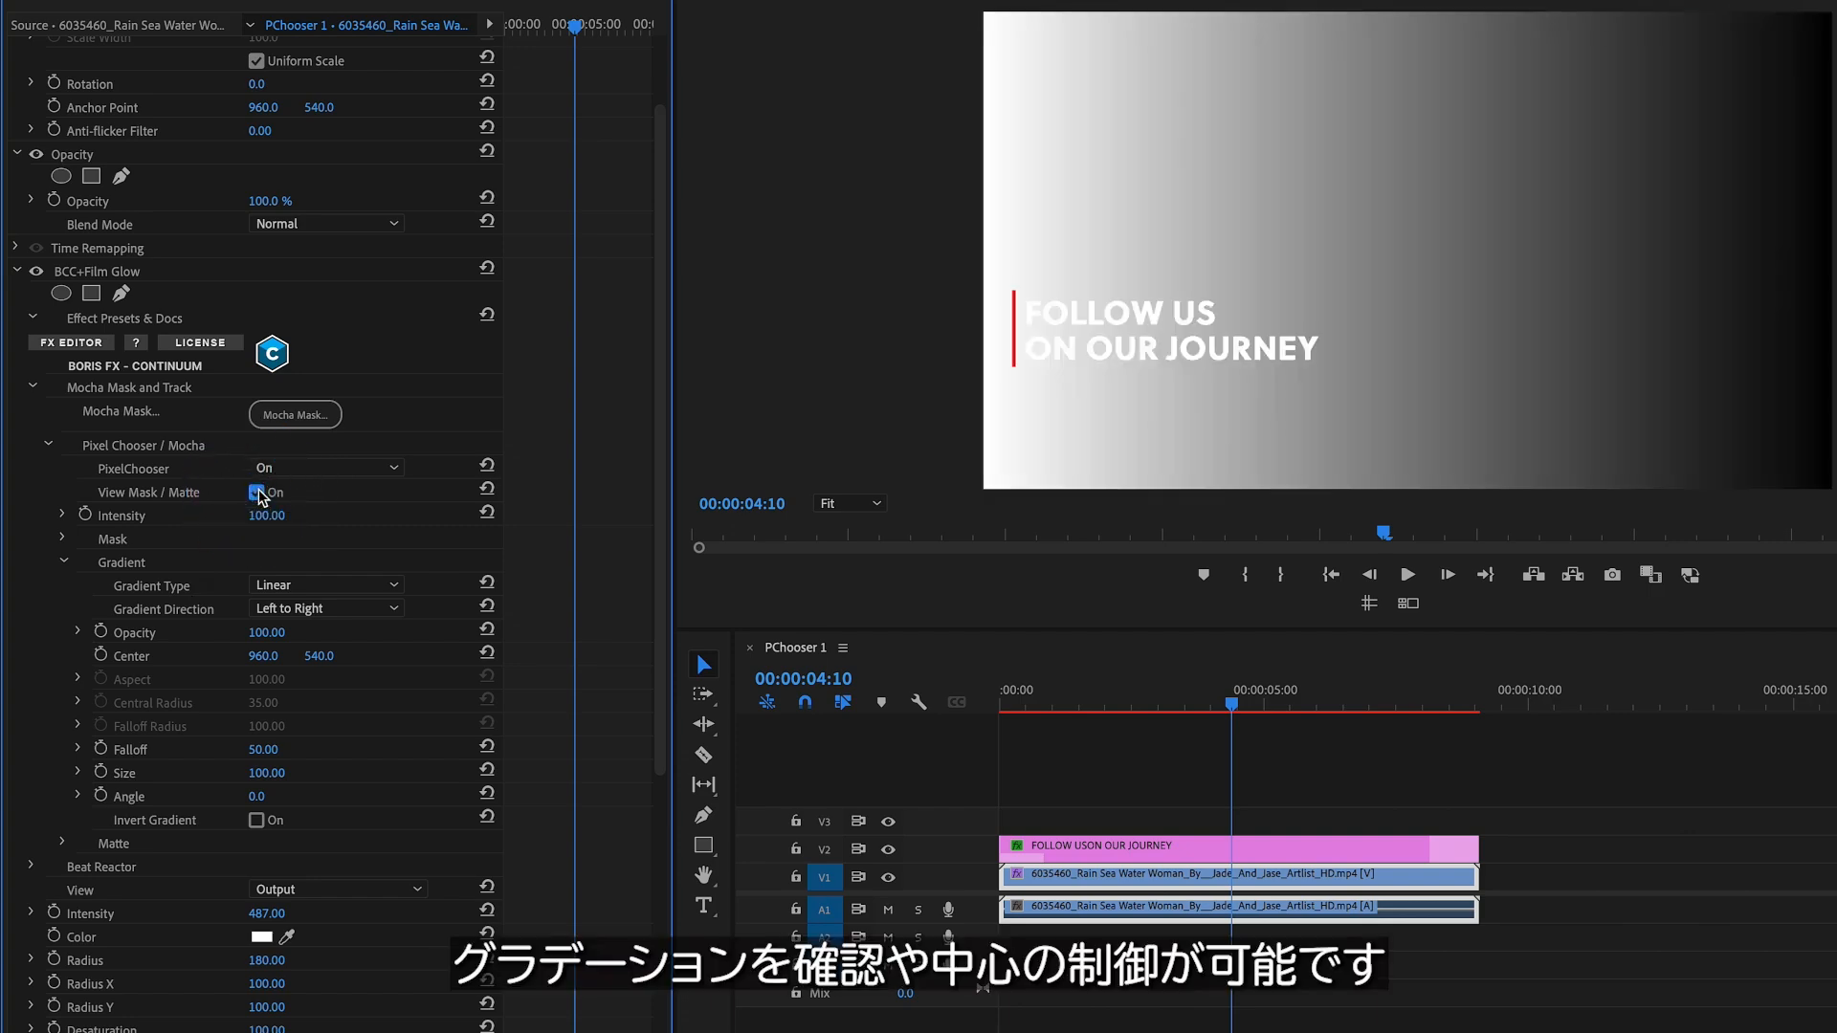
drag(264, 656, 29, 656)
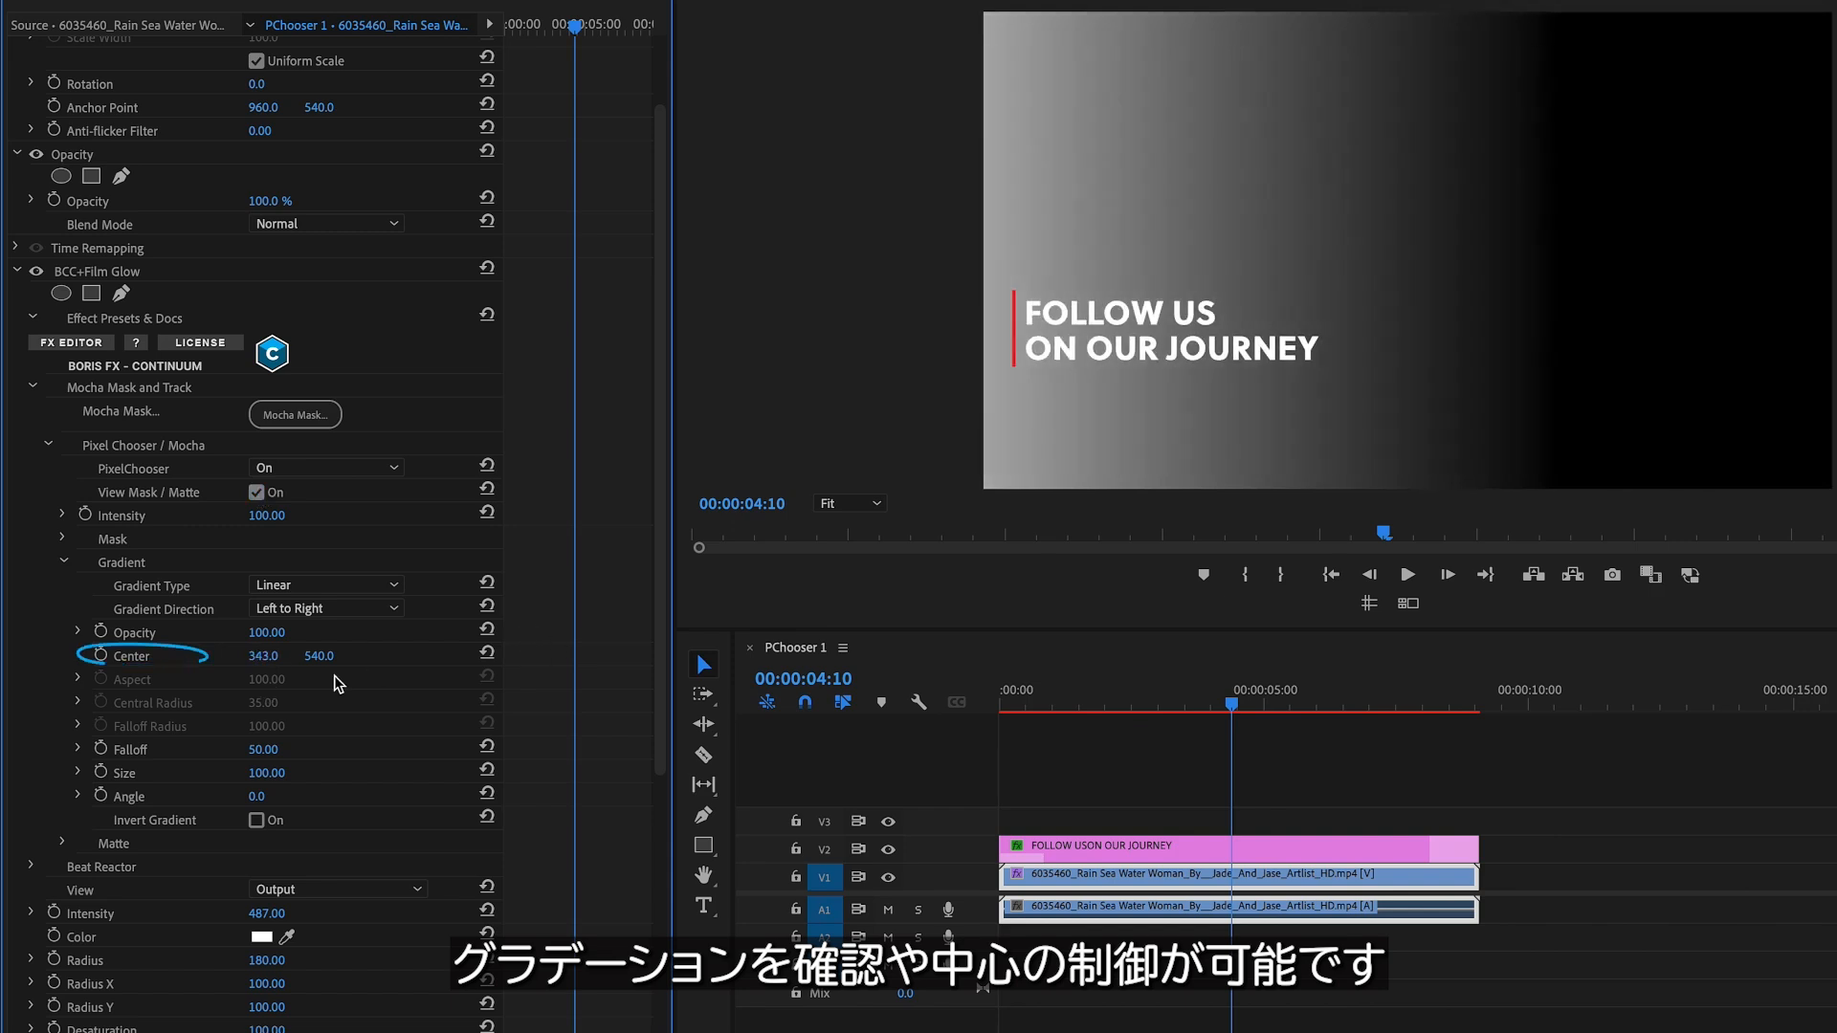
mouse_move(263, 750)
mouse_down()
mouse_move(237, 750)
mouse_move(279, 753)
mouse_up()
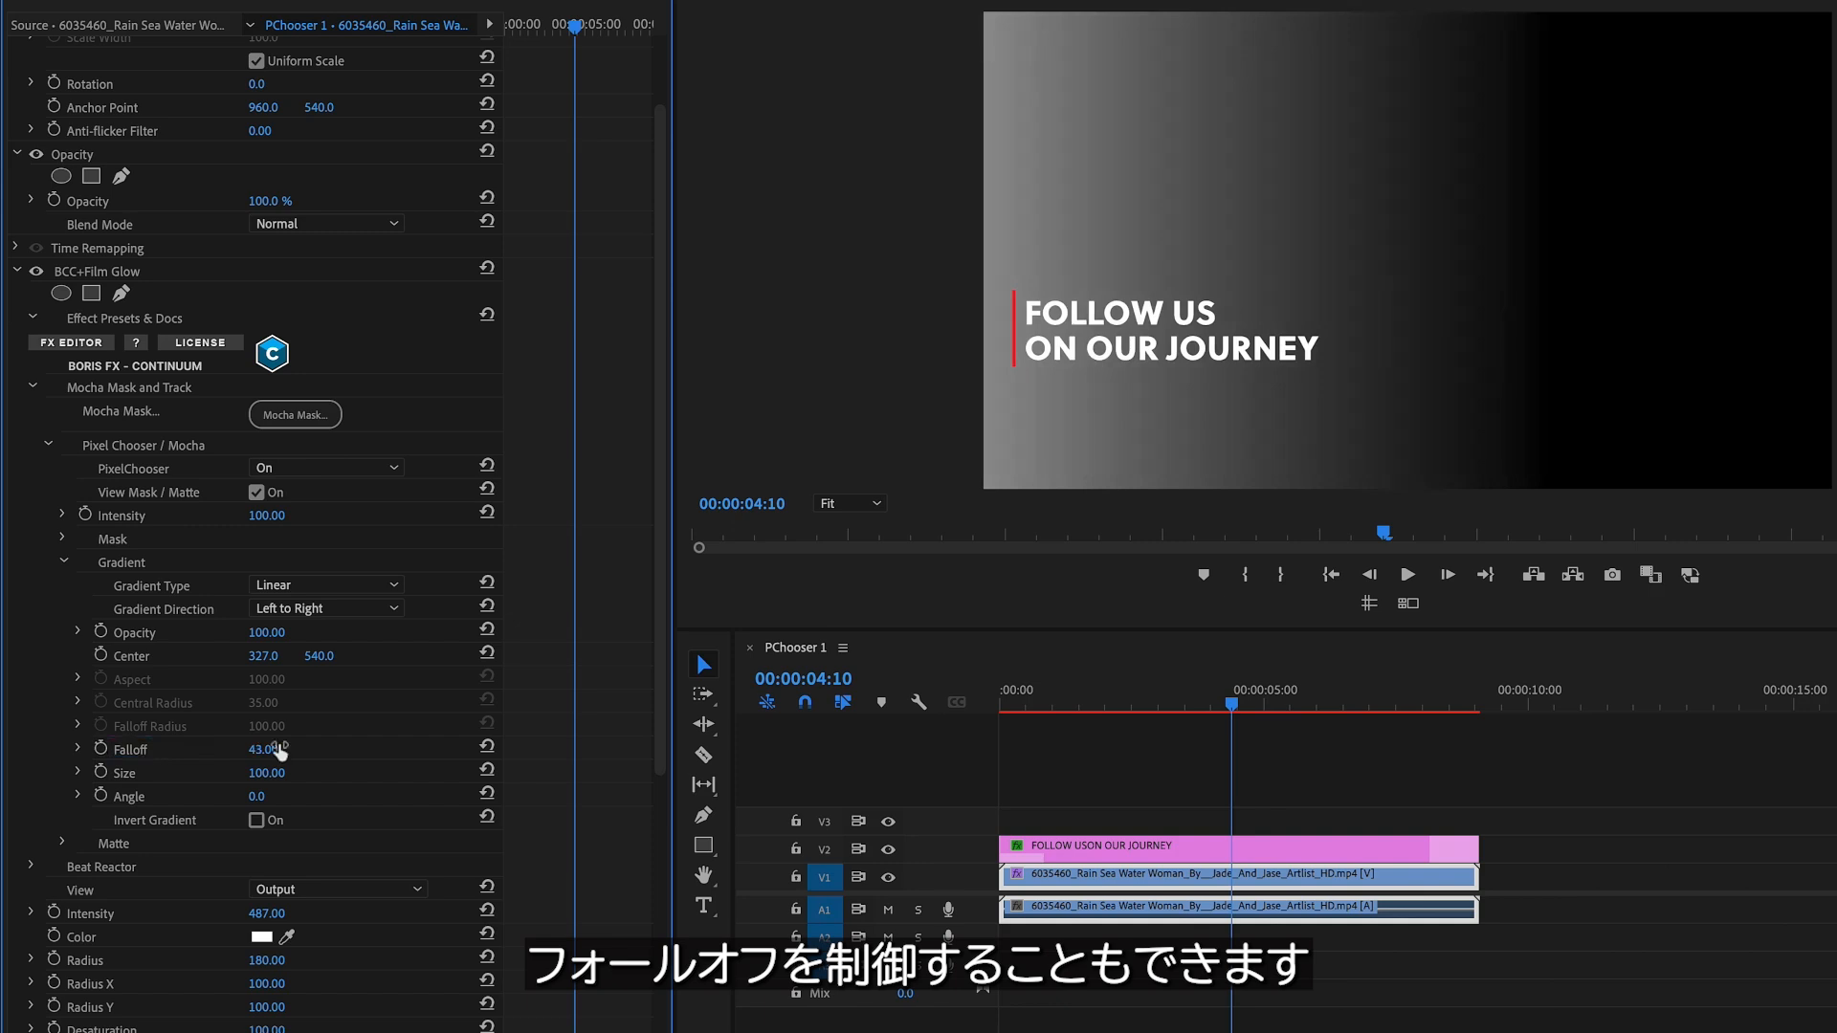
Invert the gradient with its horizontal Center at 1630, and turn off the mask/matte view.
click(256, 821)
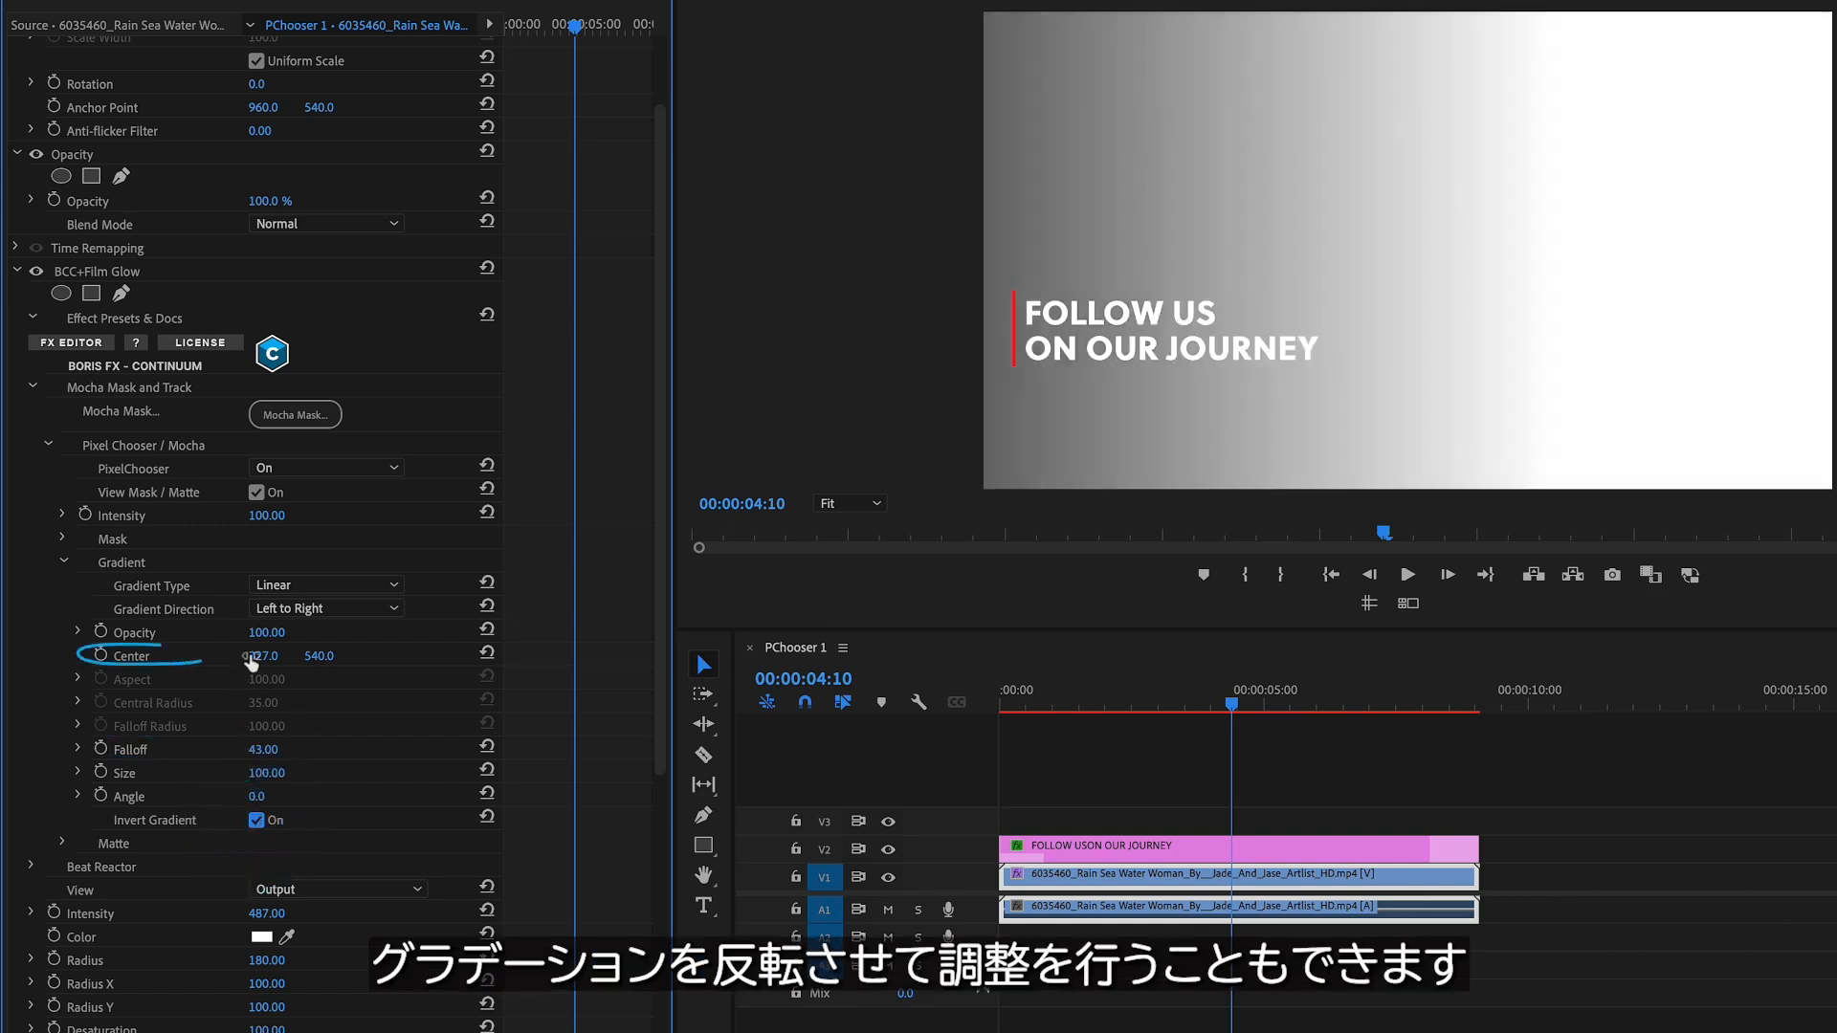
drag(264, 656, 627, 656)
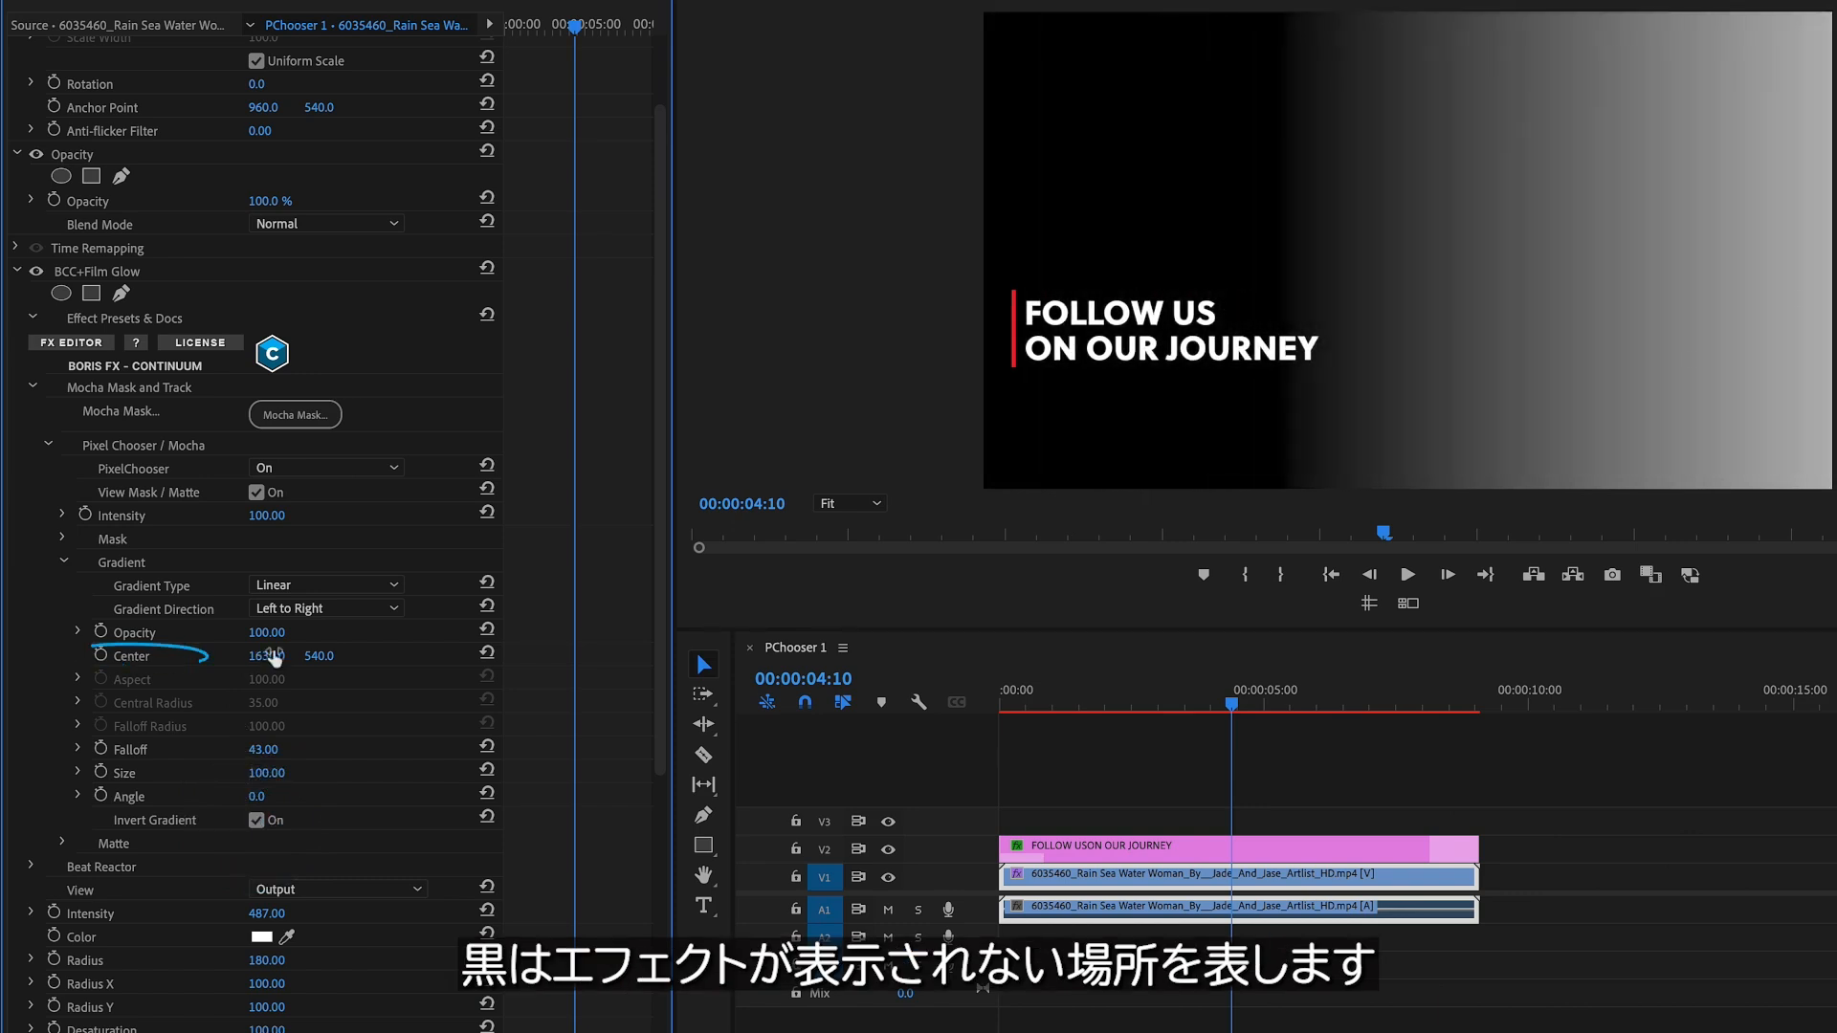
click(255, 492)
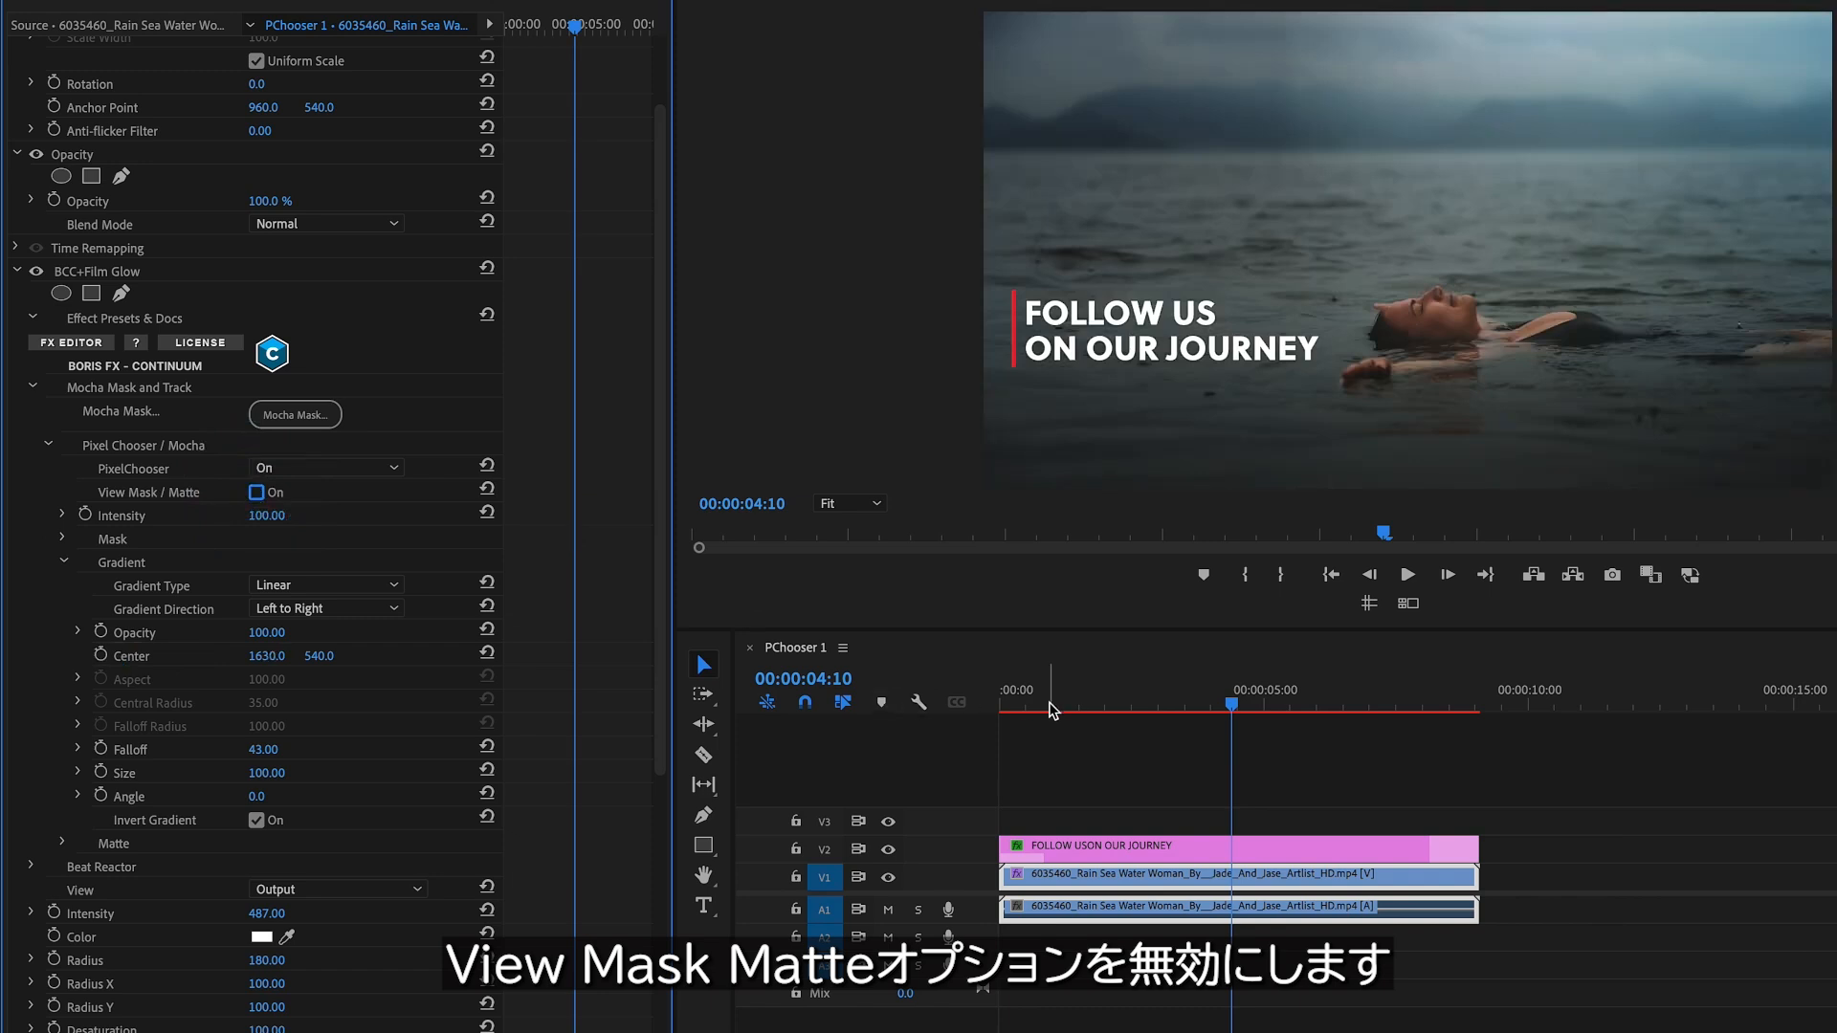
Play back the start of the PChooser 1 sequence to check the glow limited by the gradient.
drag(1097, 706, 1017, 706)
key(space)
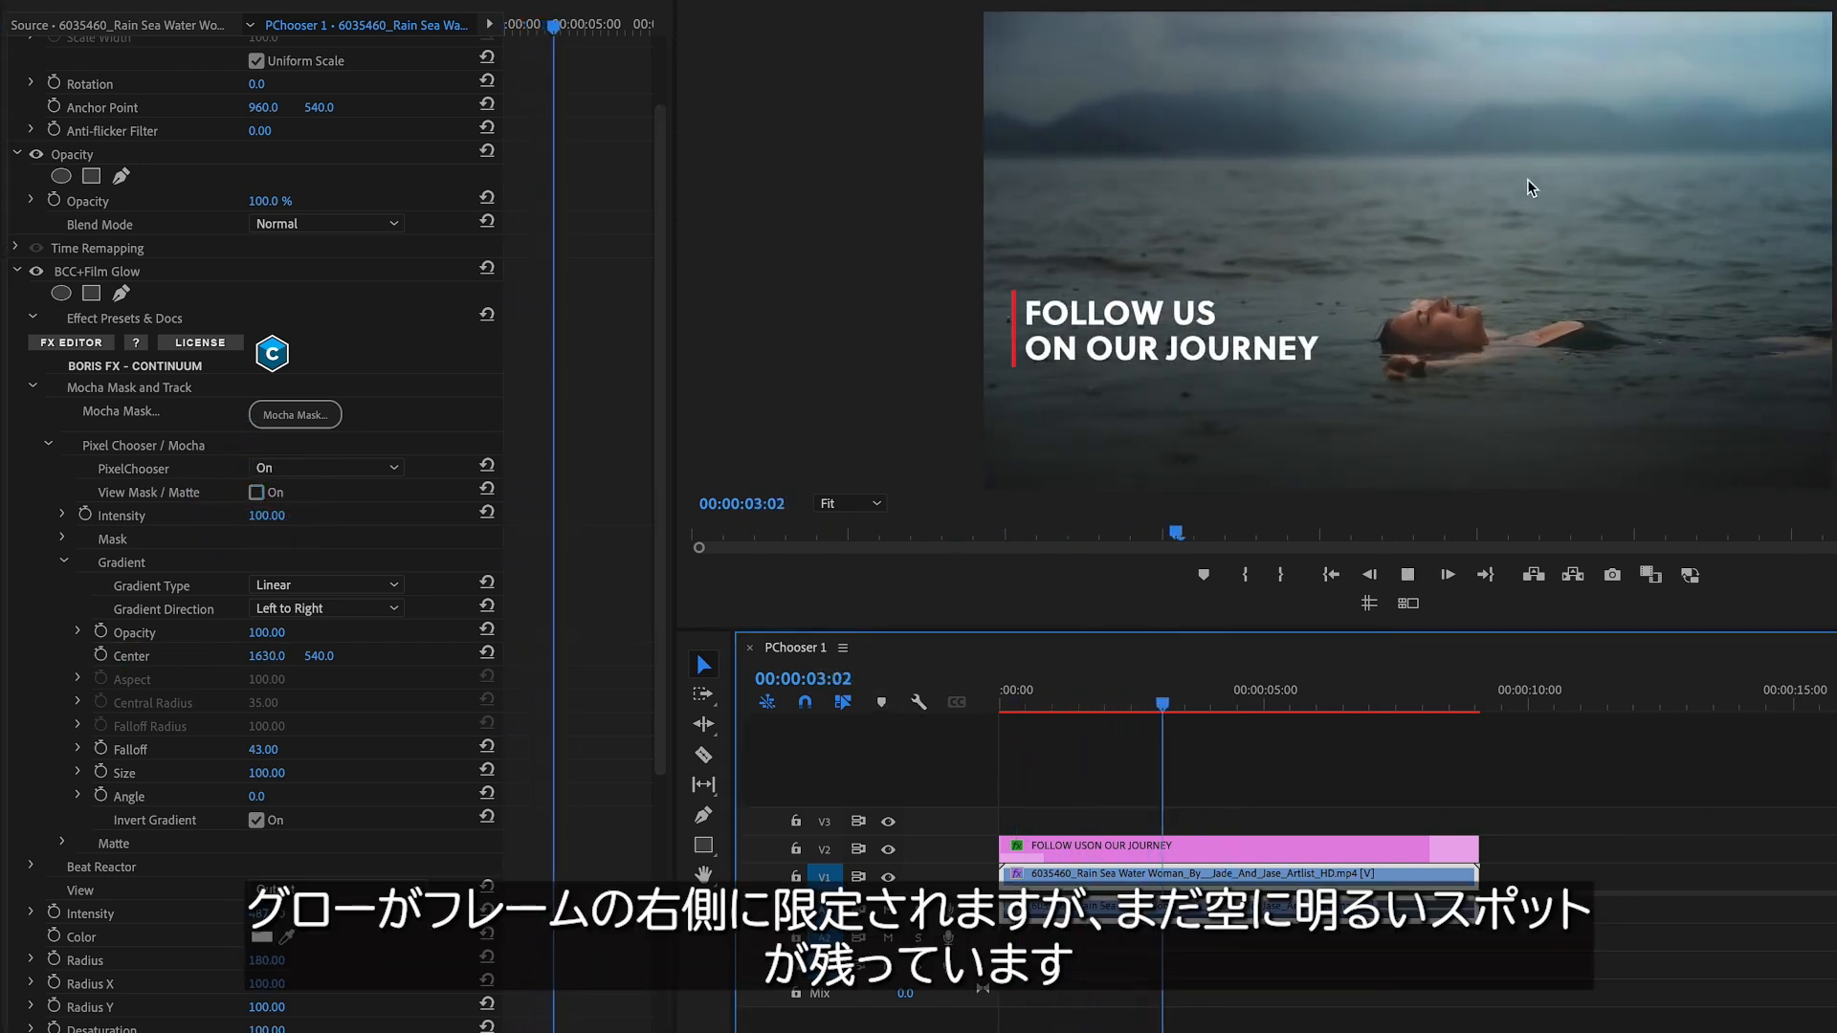
key(space)
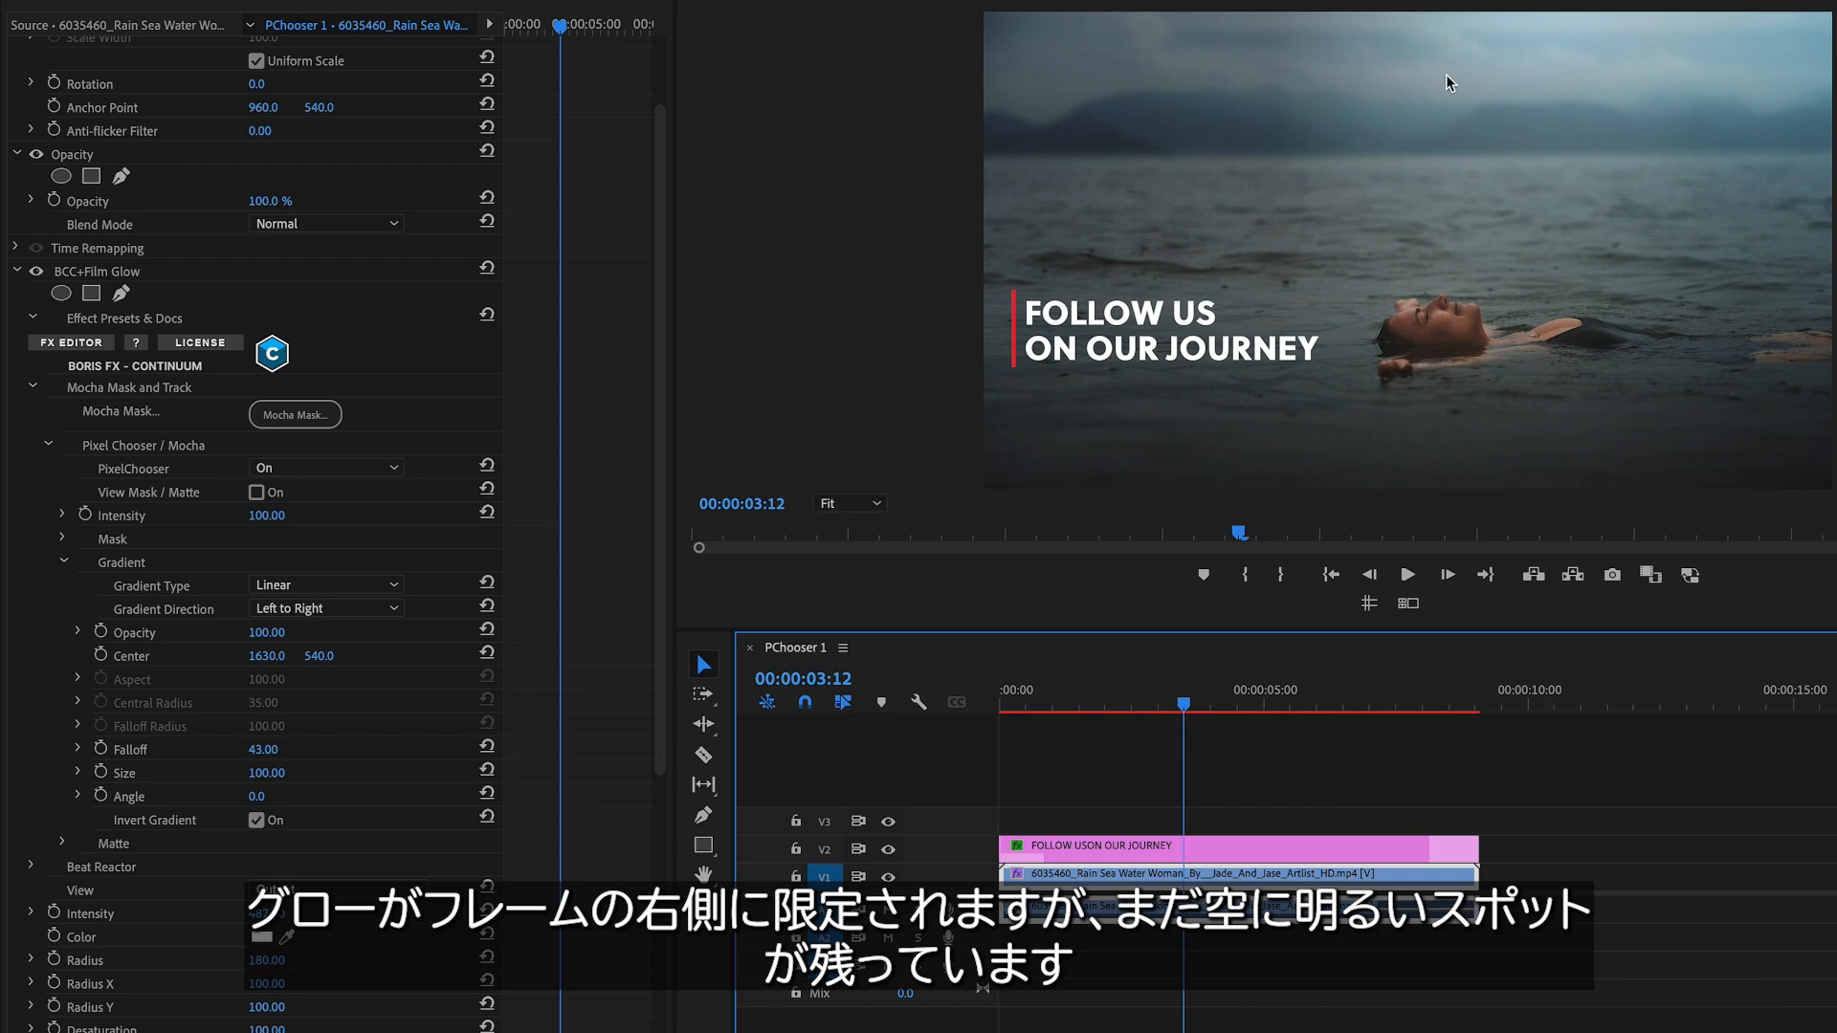
Set the PixelChooser mask shape to Rectangle.
click(63, 561)
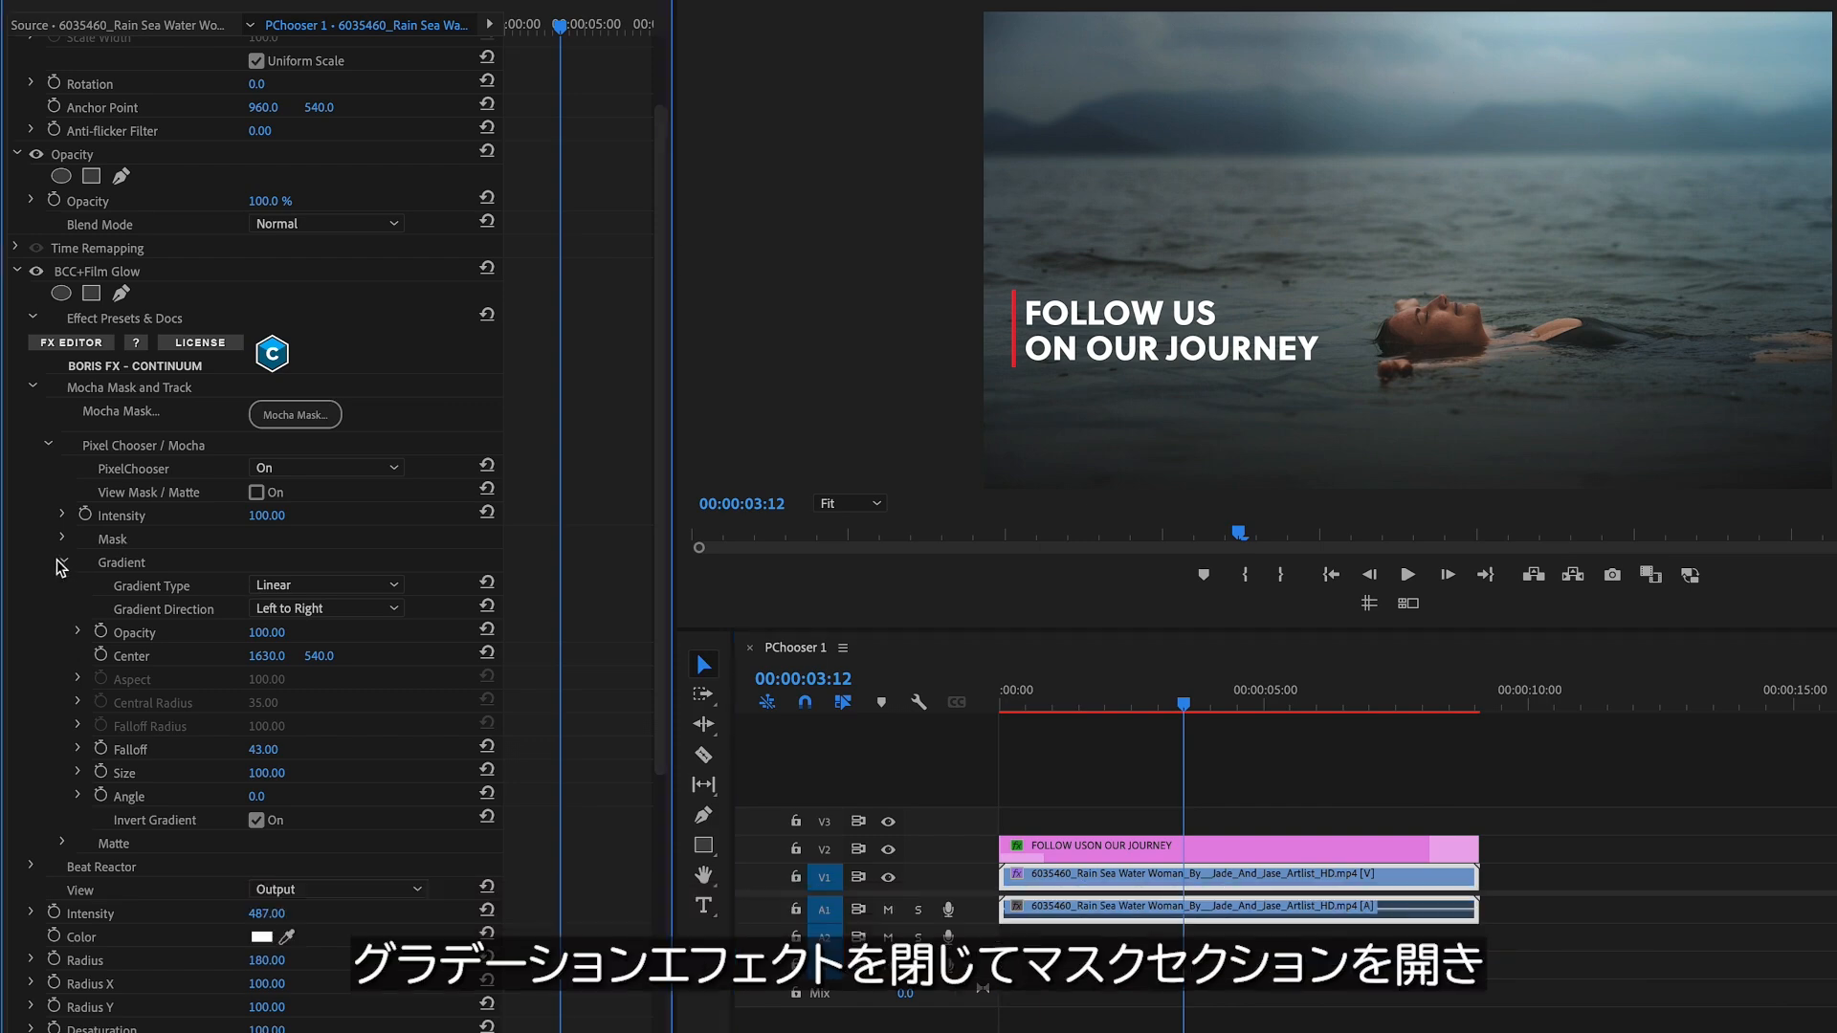
click(62, 539)
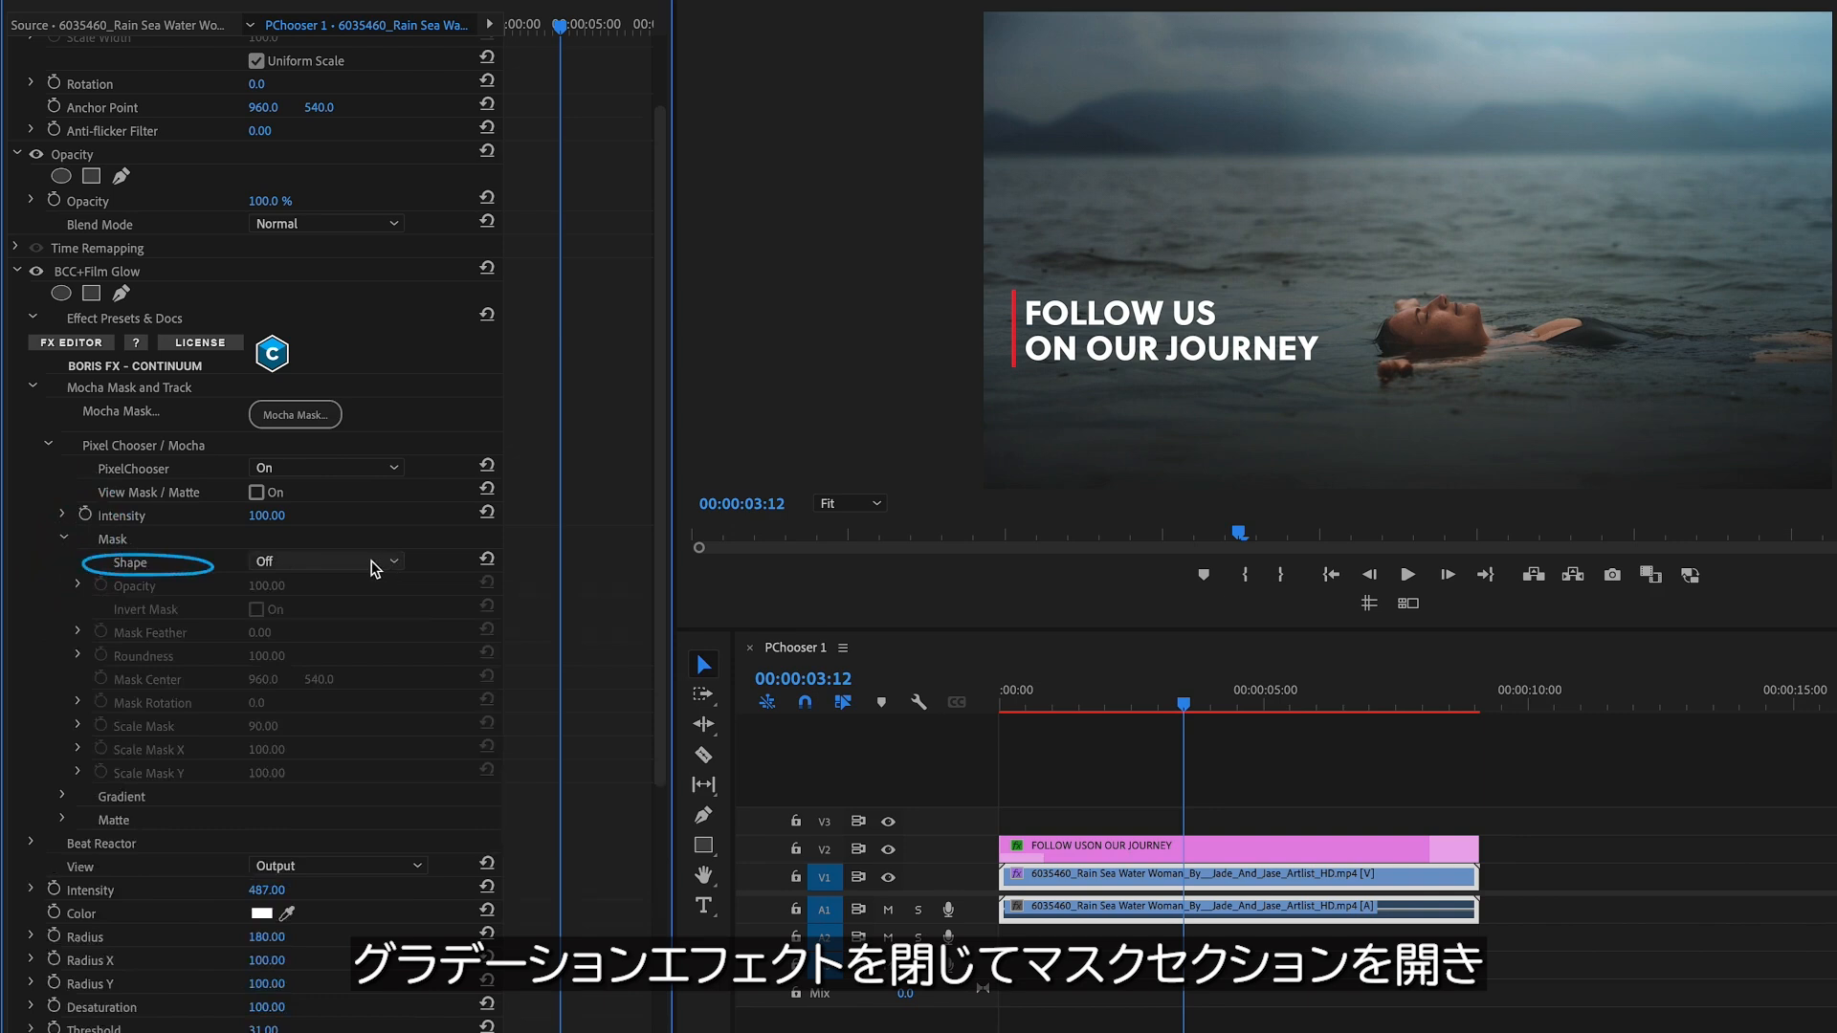
click(372, 566)
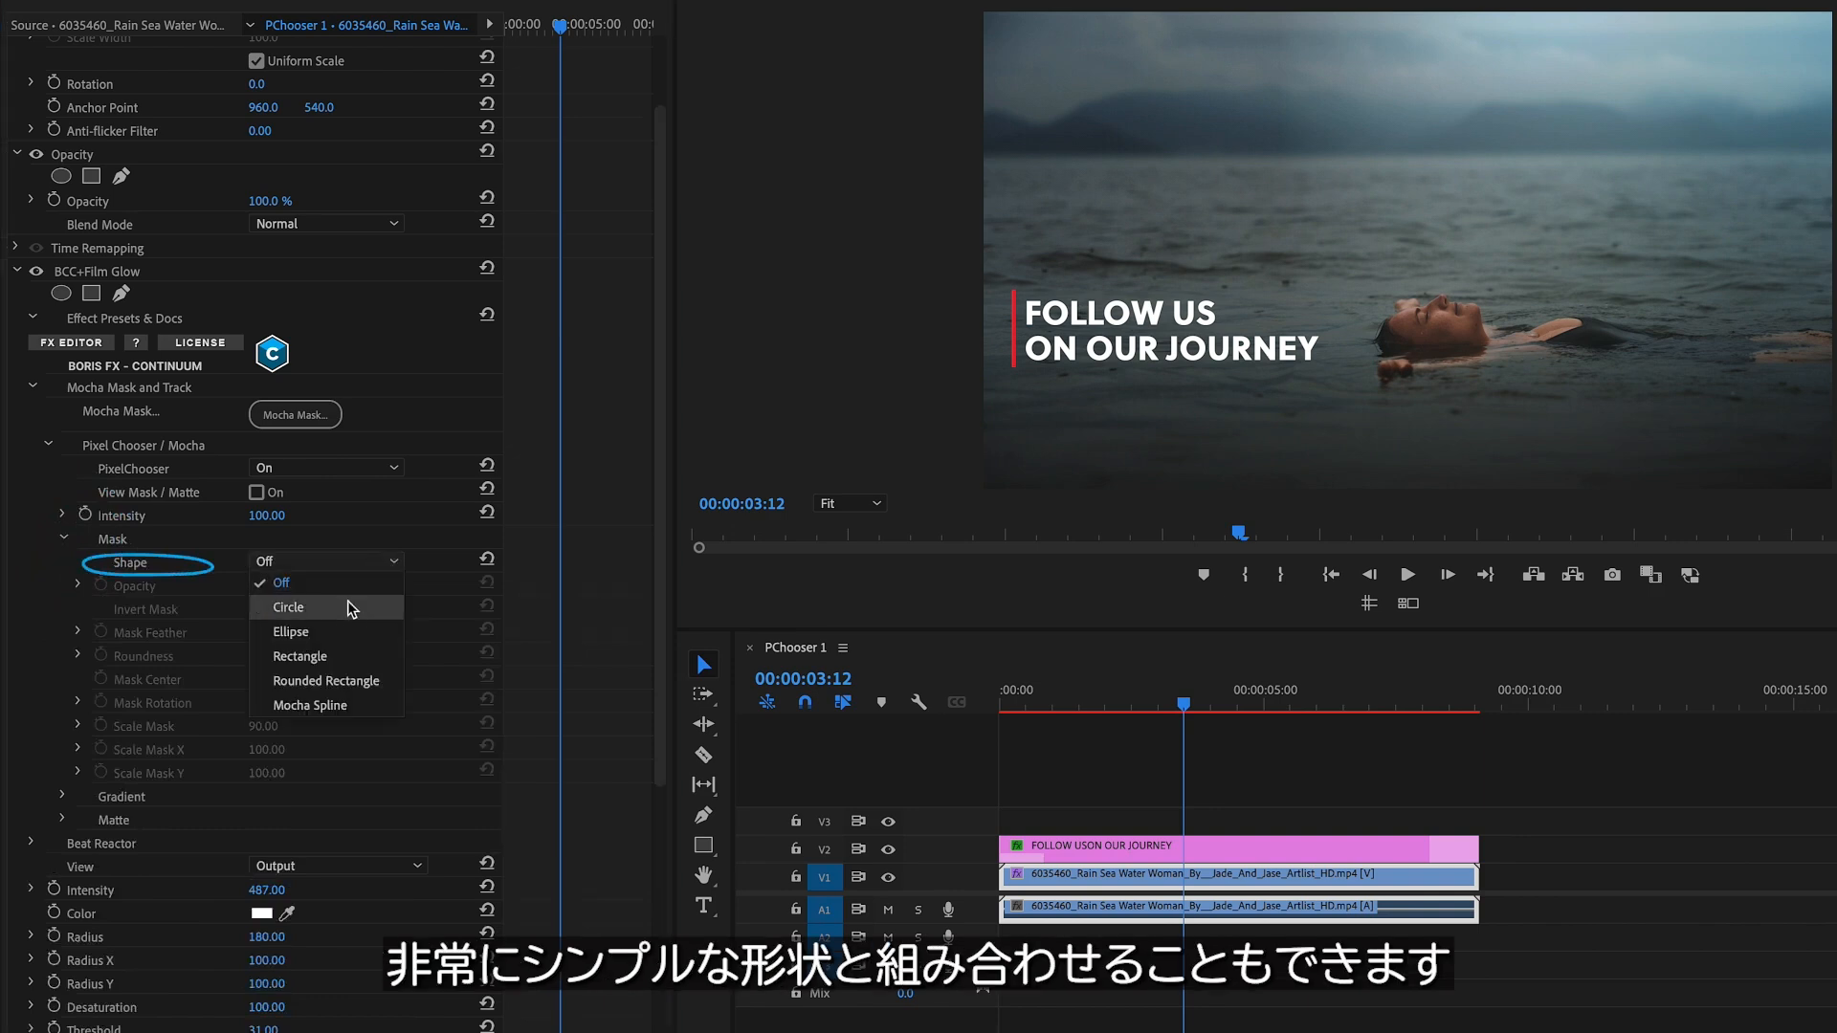
click(348, 660)
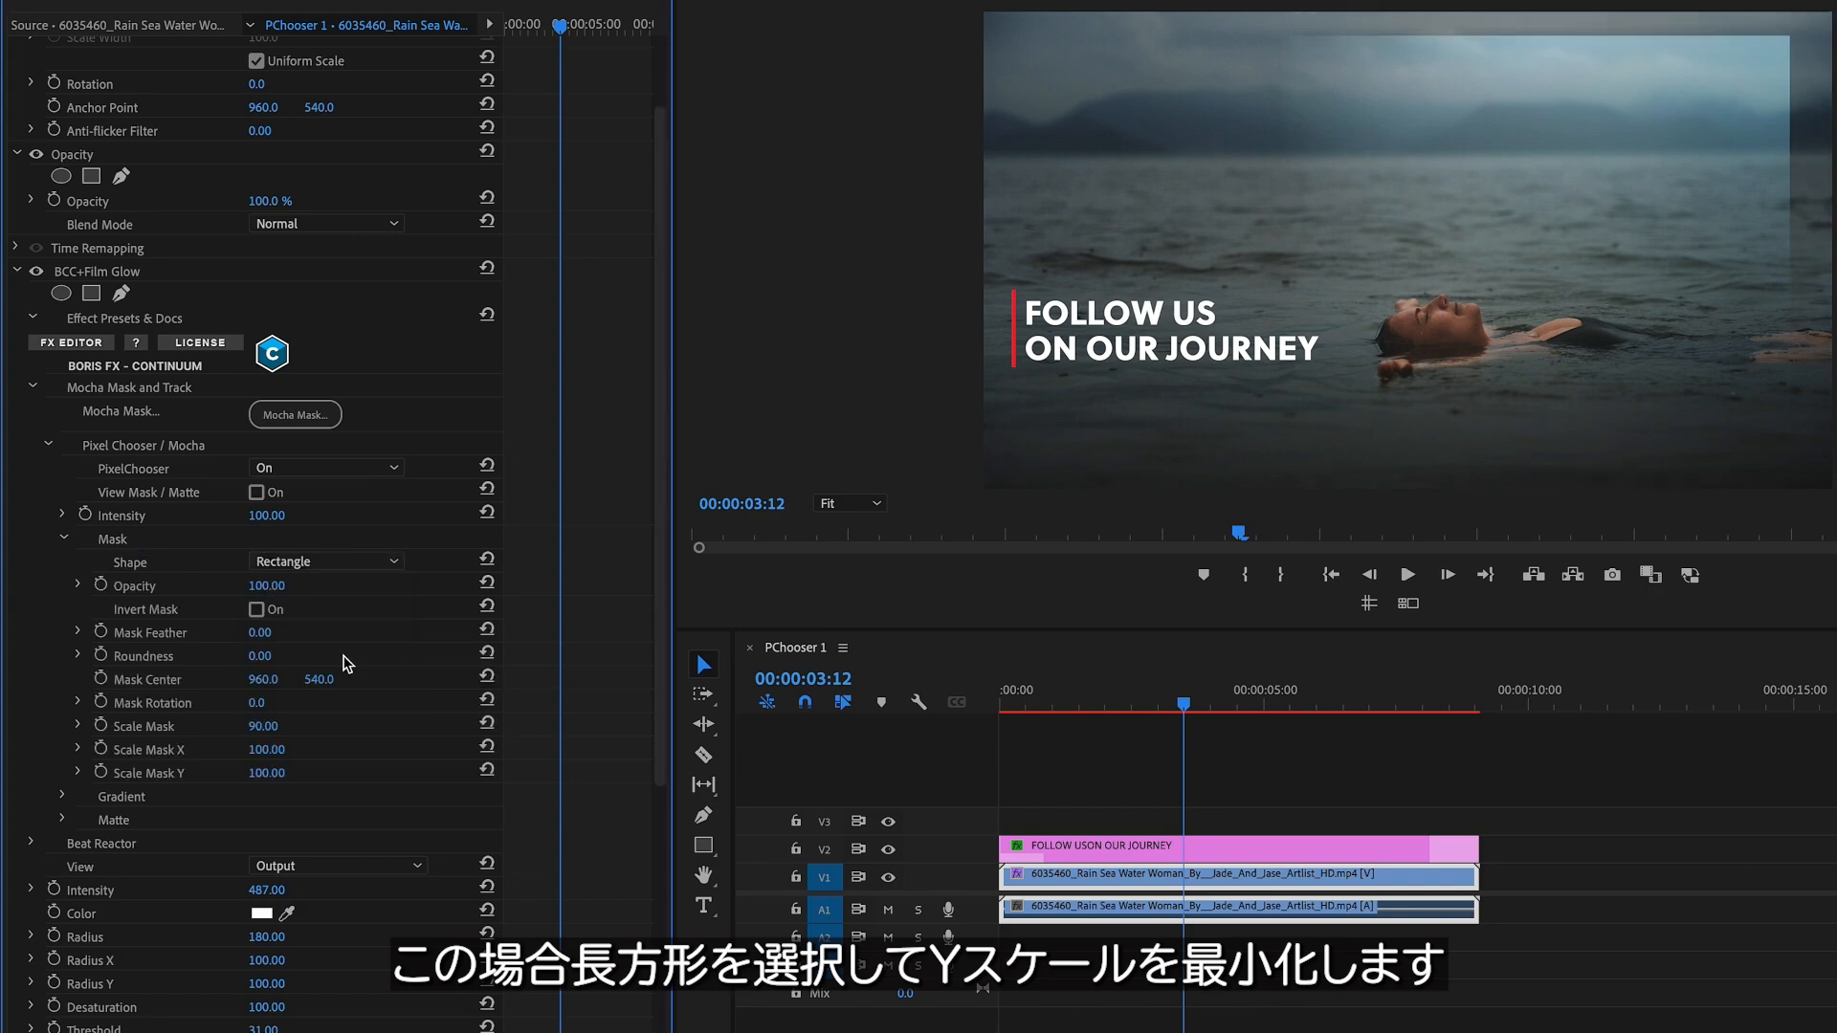
Fit the rectangular mask to the sky with Scale Mask X 238, Scale Mask Y 11, vertical center 84 and feather 82, and invert it.
mouse_move(273, 773)
mouse_down()
mouse_move(188, 772)
mouse_move(302, 754)
mouse_up()
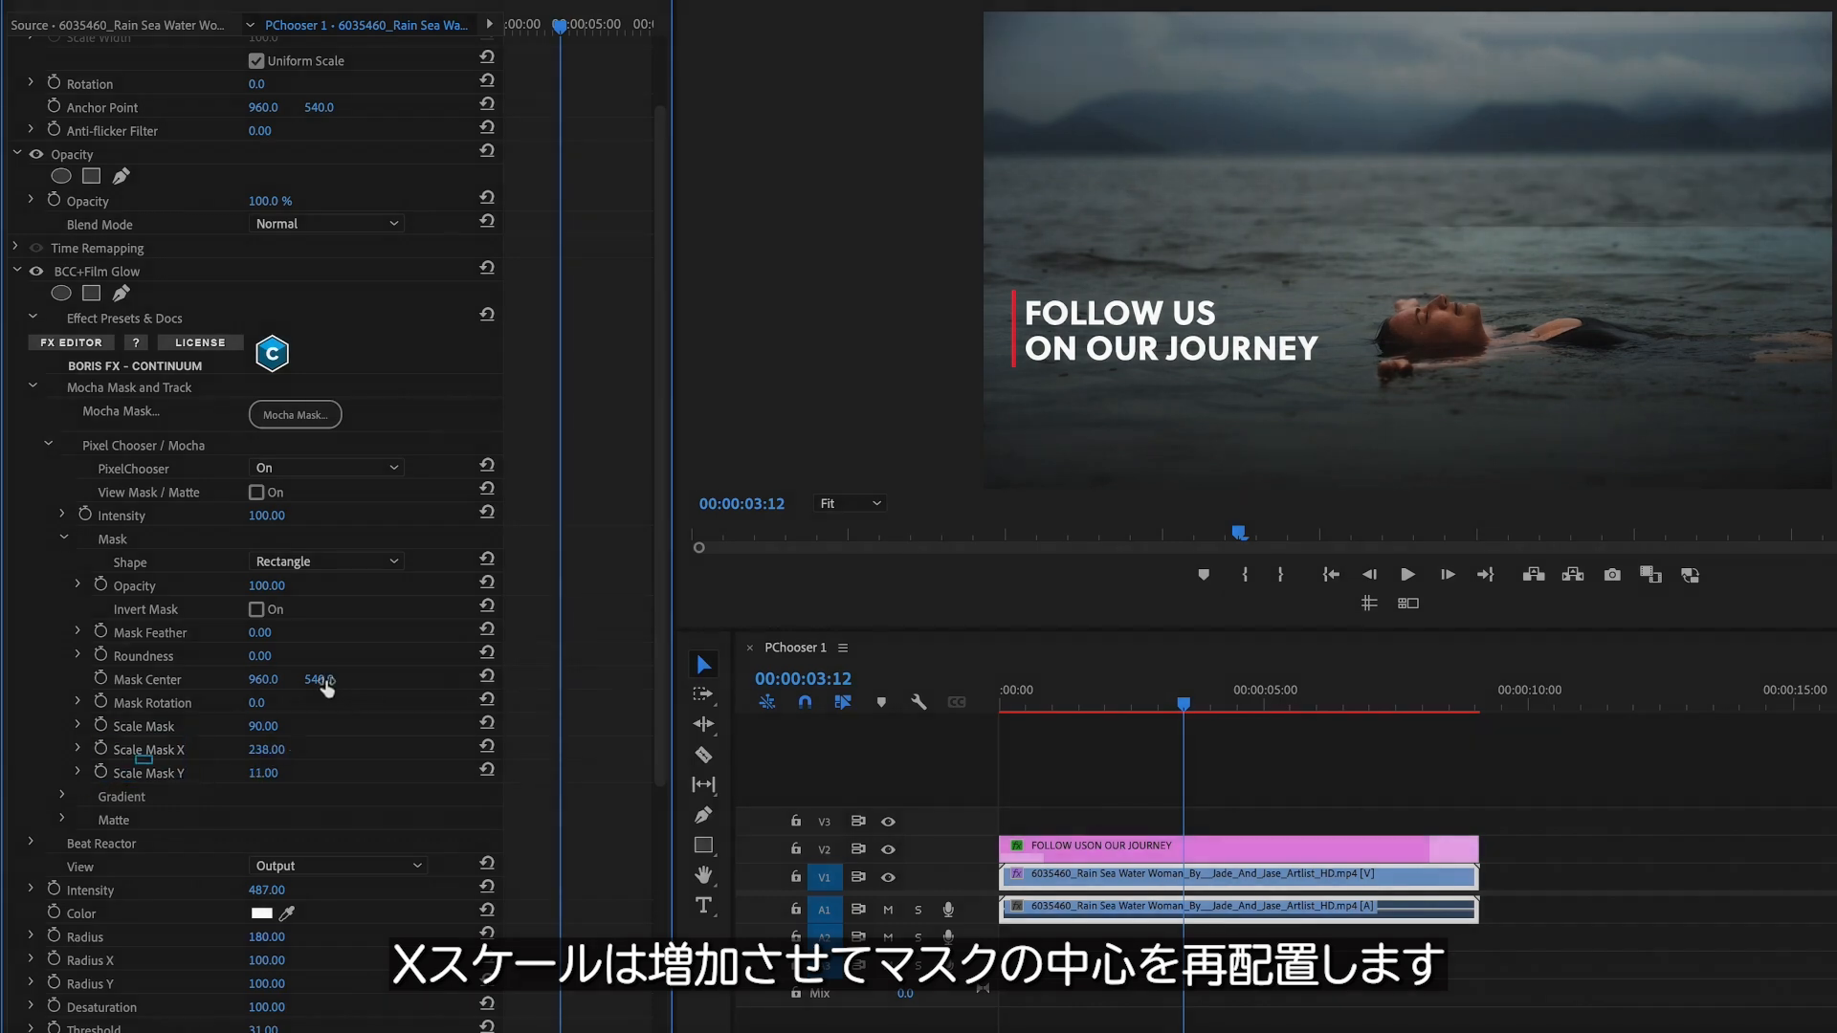
mouse_move(319, 679)
mouse_down()
mouse_move(196, 679)
mouse_move(304, 632)
mouse_up()
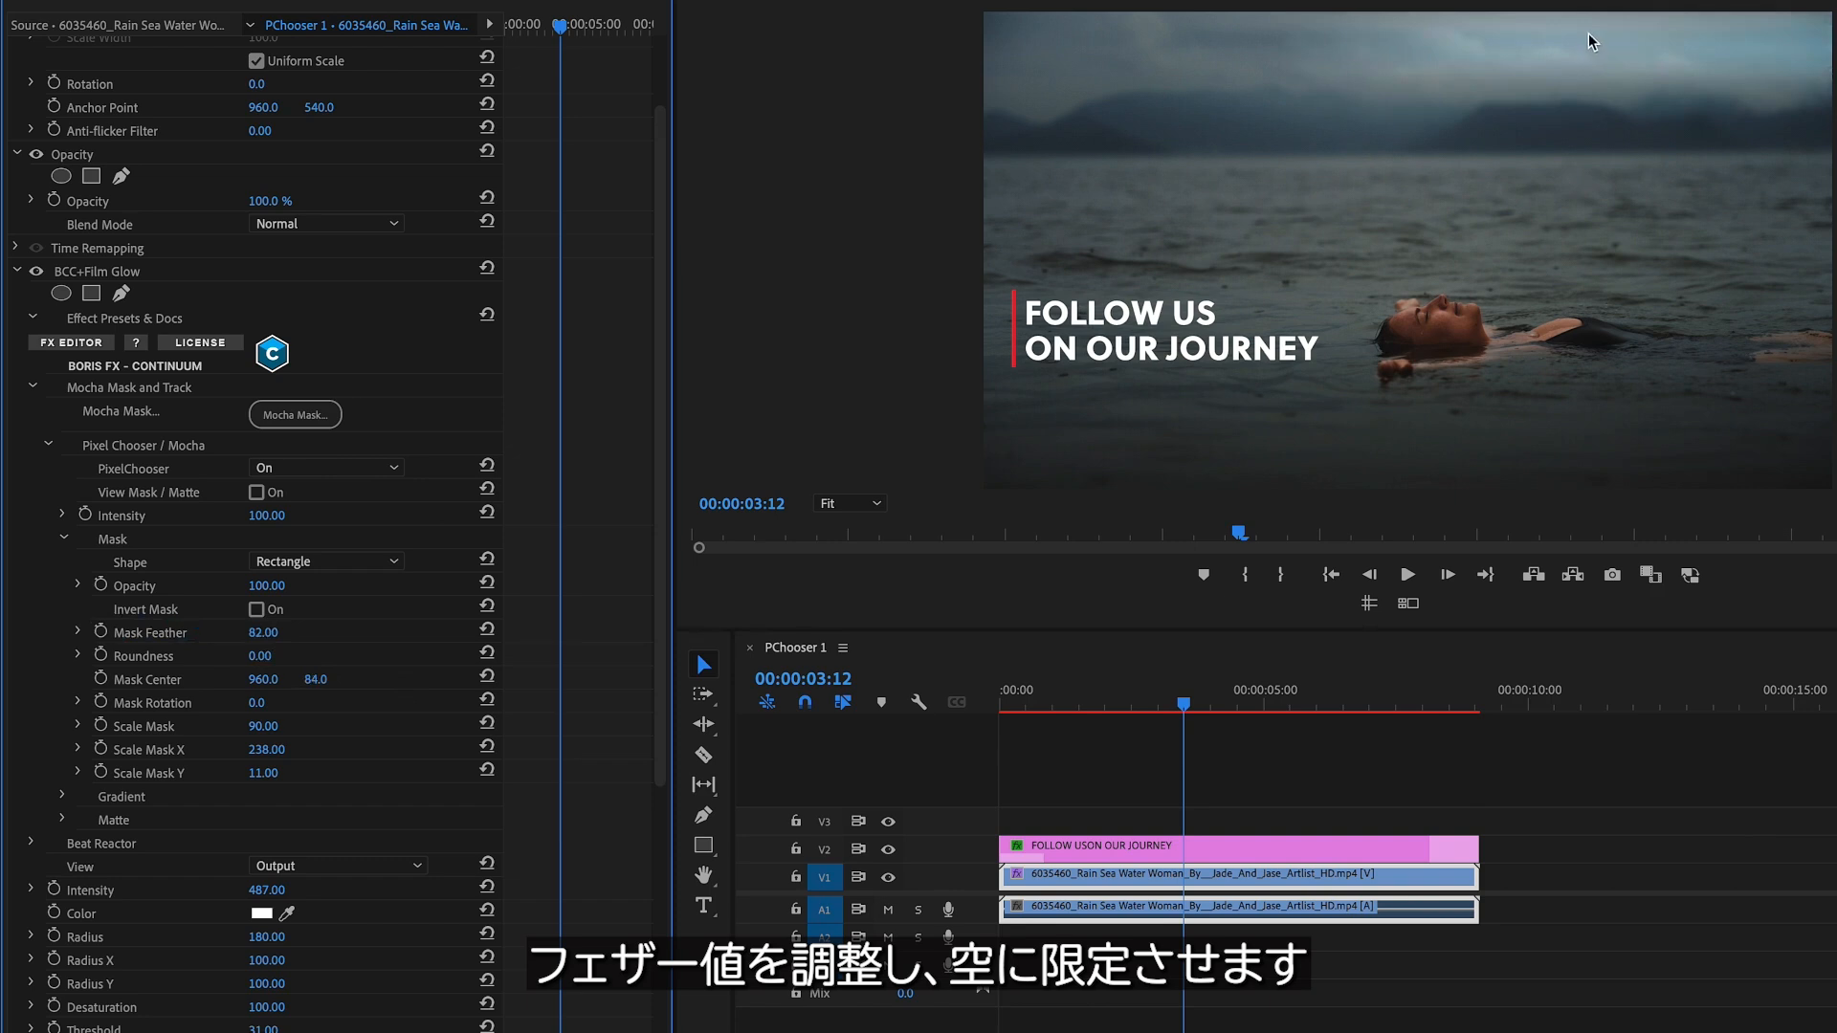
click(256, 609)
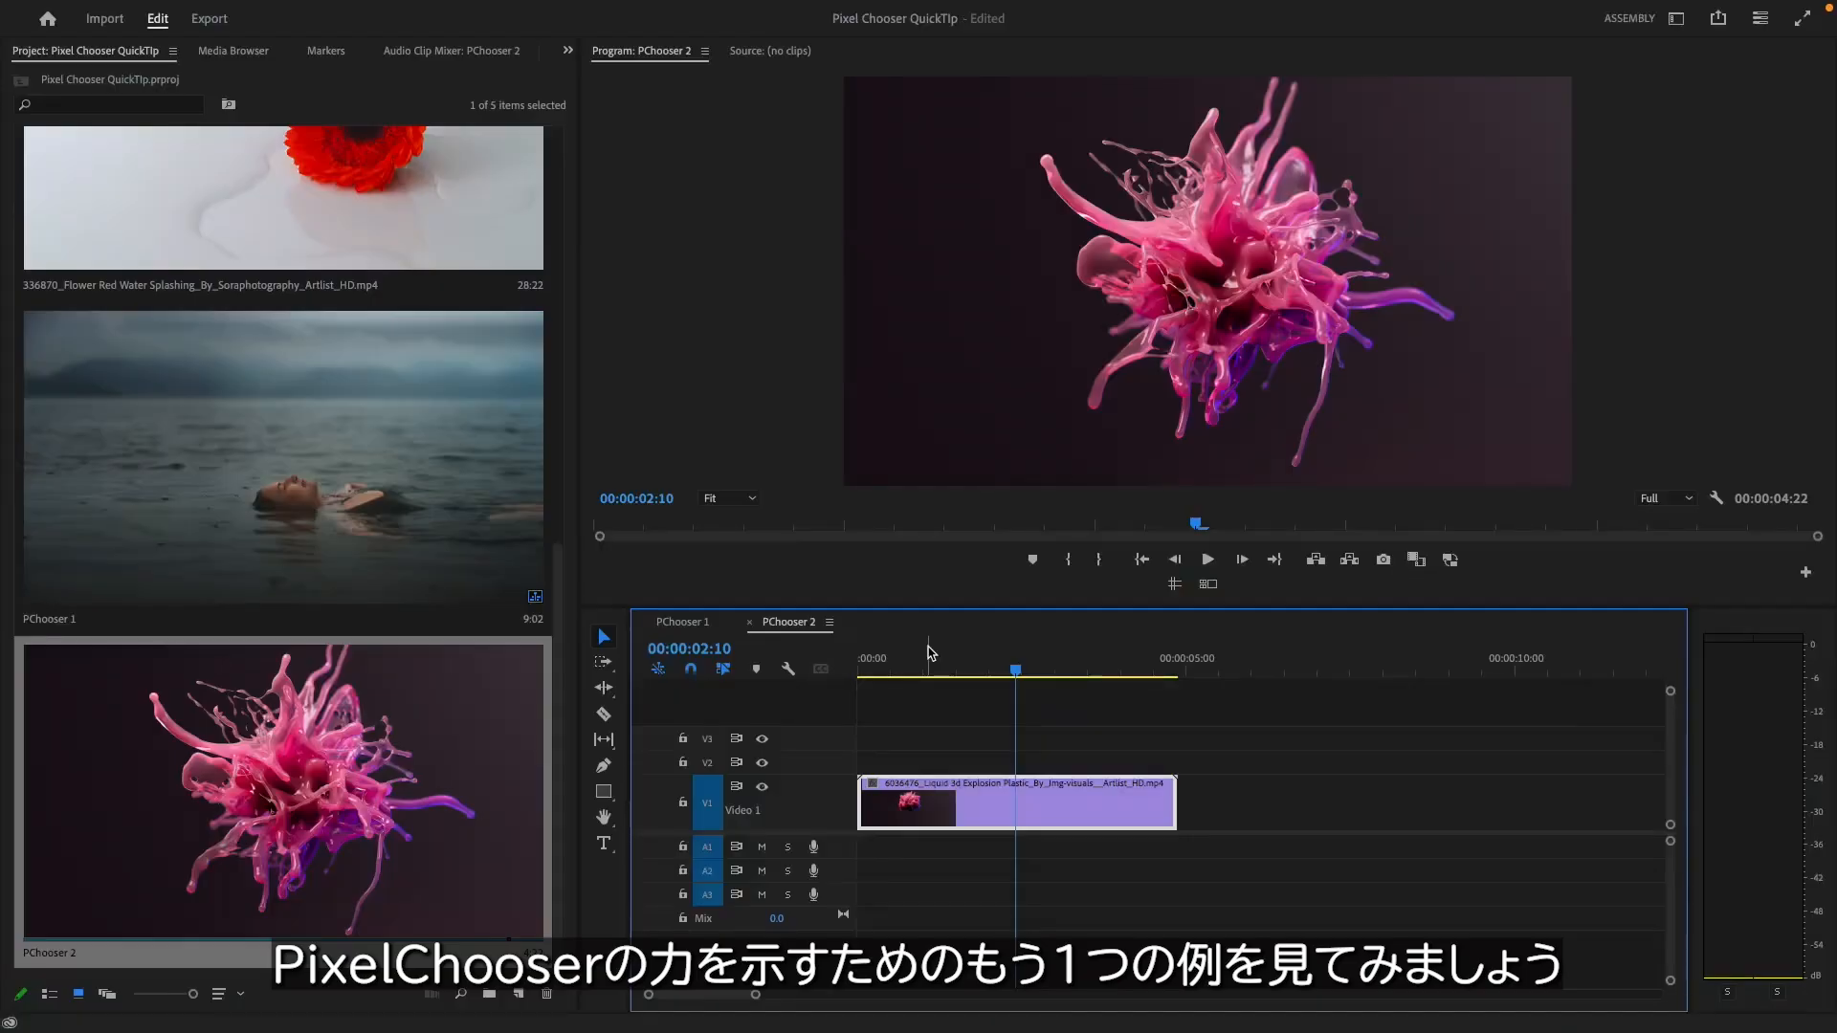
Play back the first seconds of the PChooser 2 sequence.
drag(928, 653, 782, 660)
key(space)
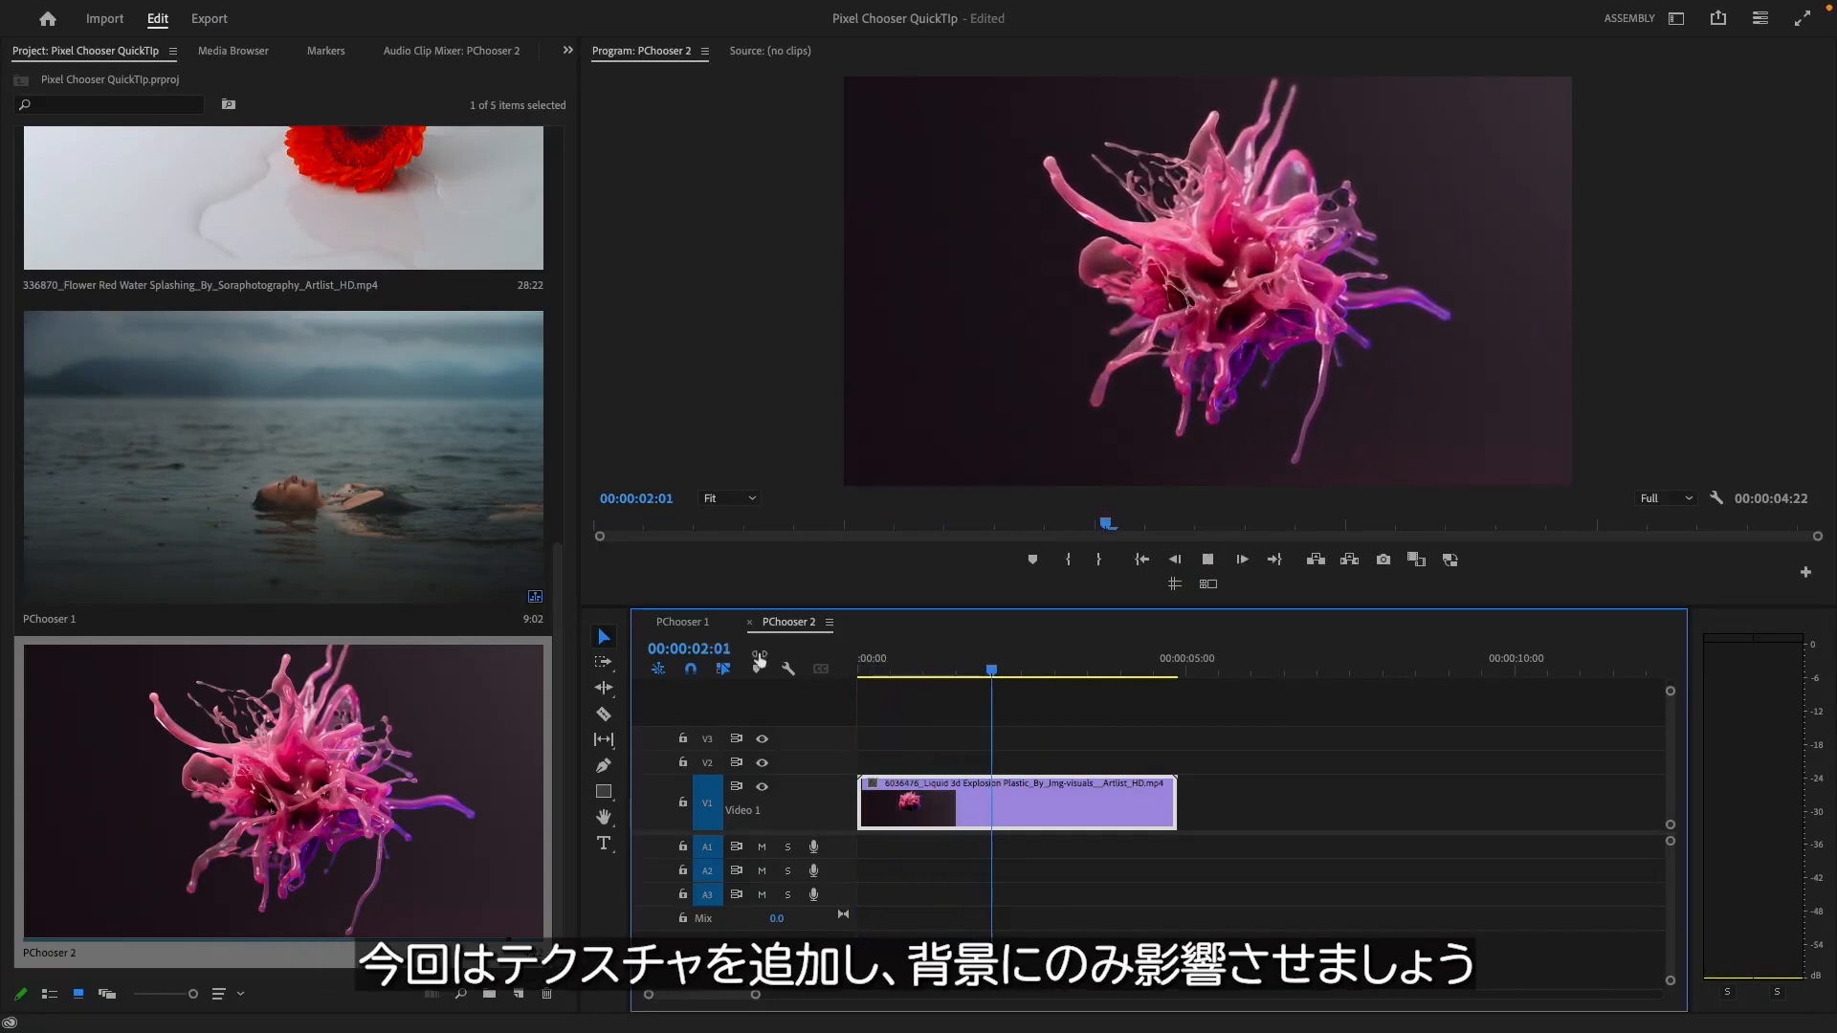
key(space)
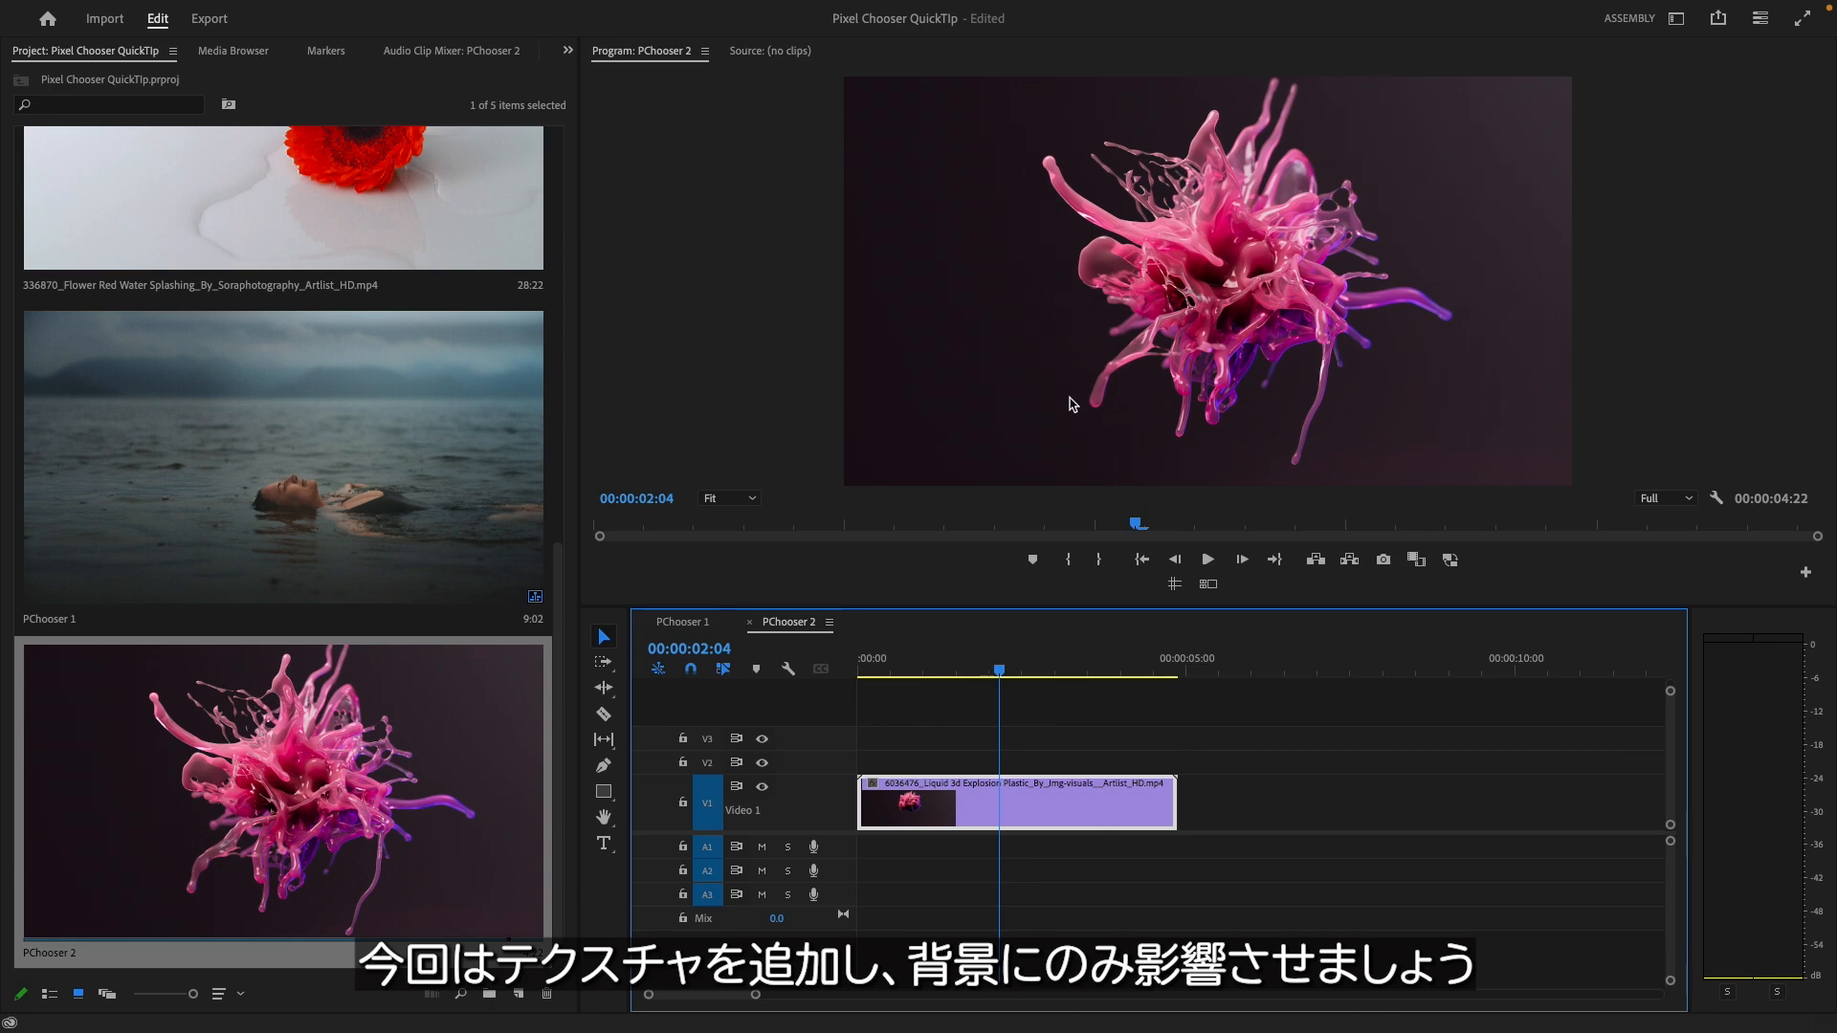
Search the effects for "bcc grunge" and apply BCC Grunge to the liquid explosion clip on V1.
click(567, 50)
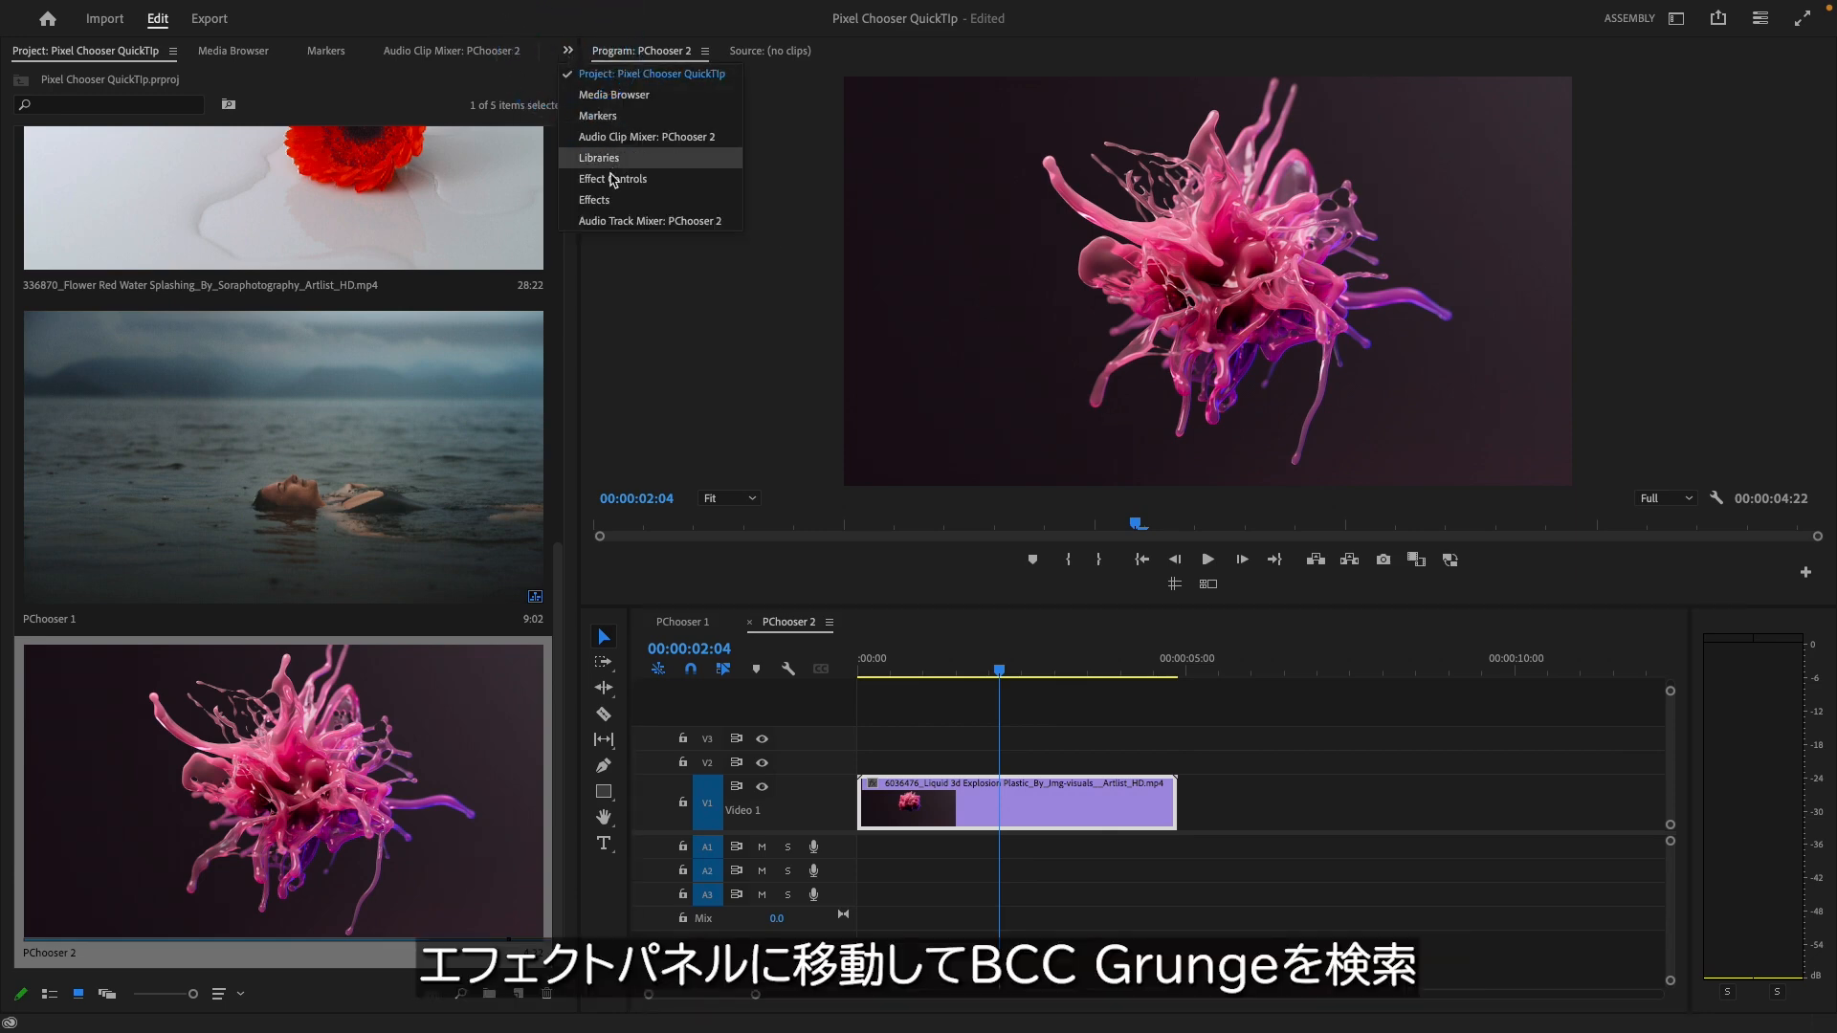
click(603, 199)
click(96, 76)
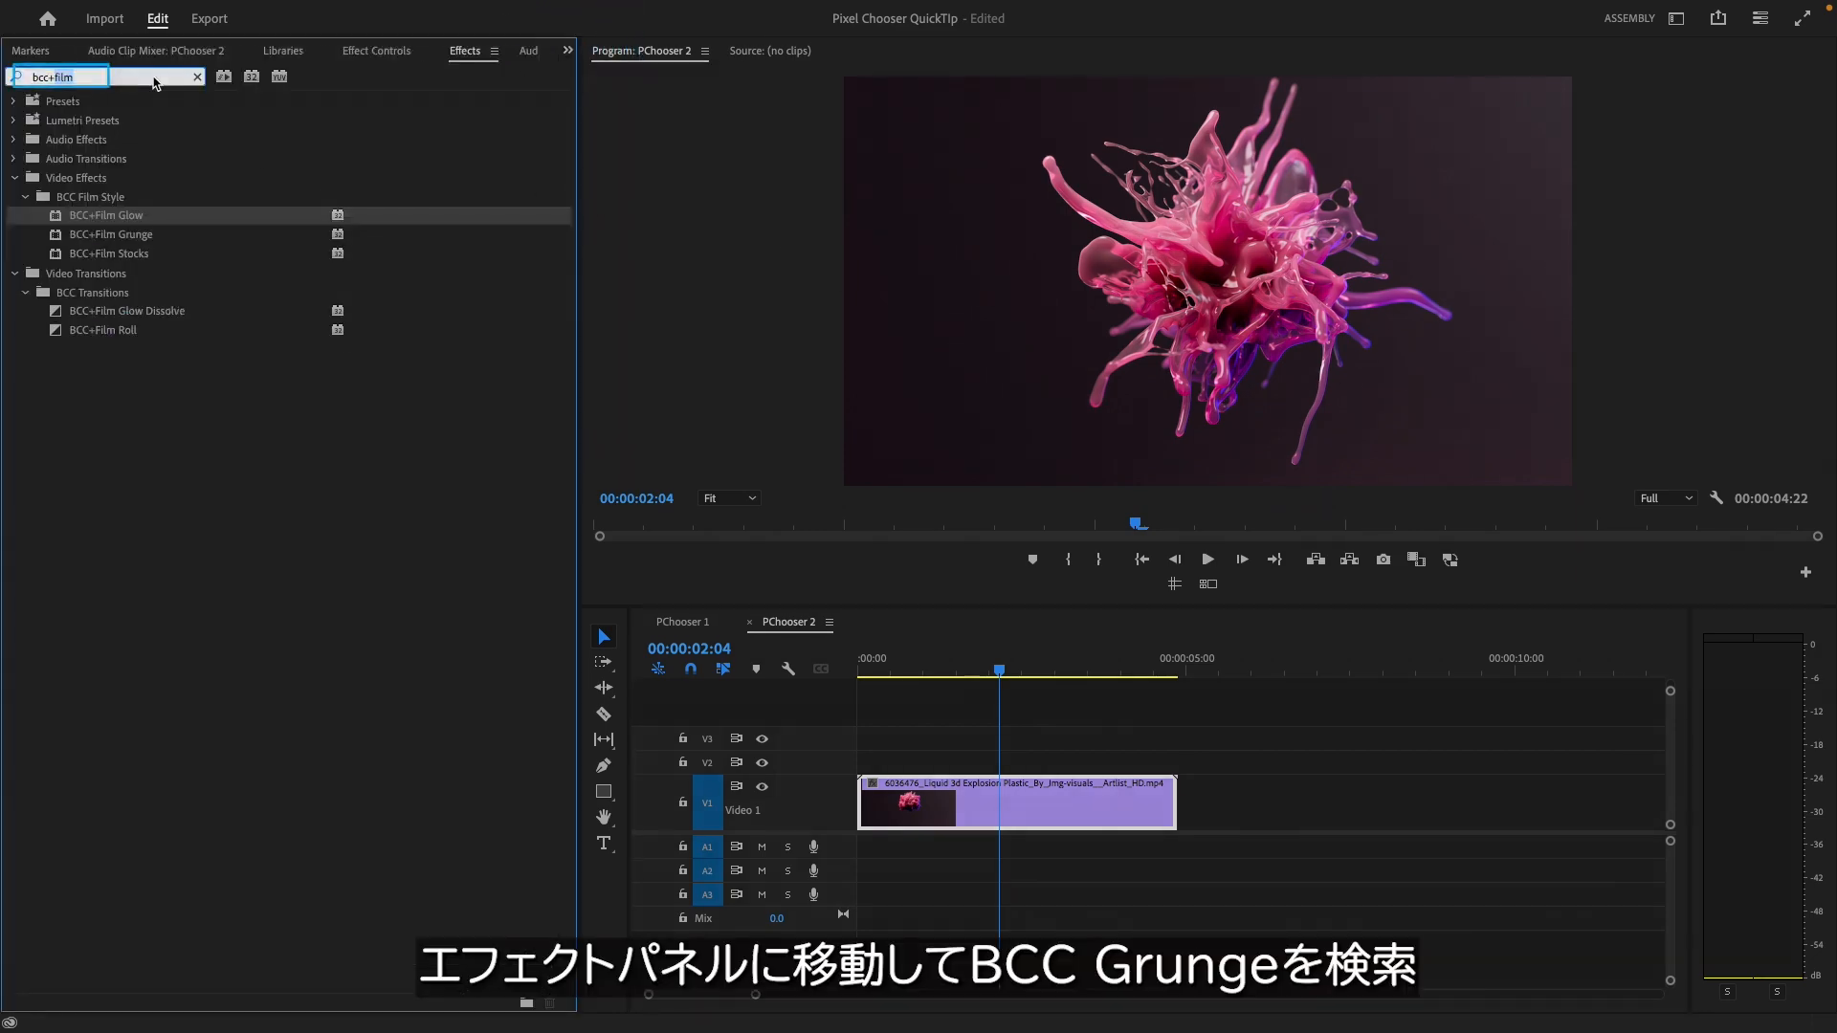
text(bcc grunge)
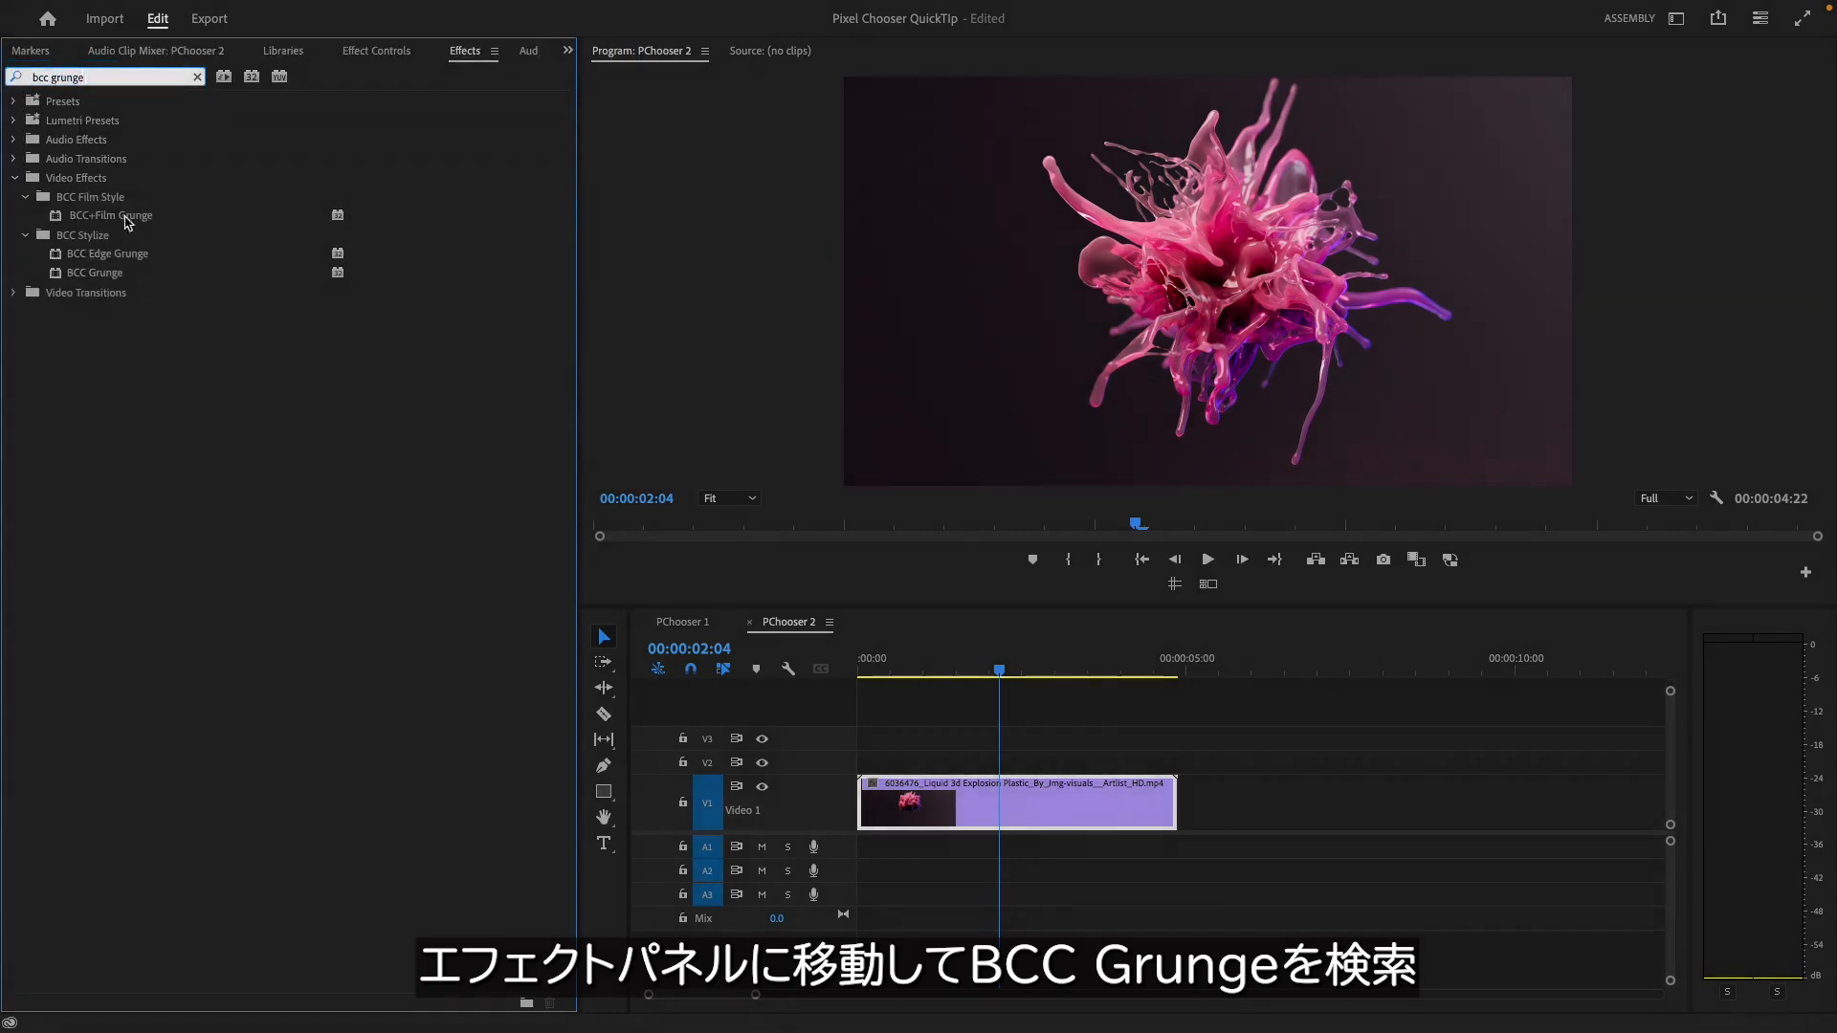
drag(67, 278, 899, 792)
Set the BCC Grunge texture to VV_BlackandWhiteGrunge_03.jpg in the clip's effect settings.
click(377, 50)
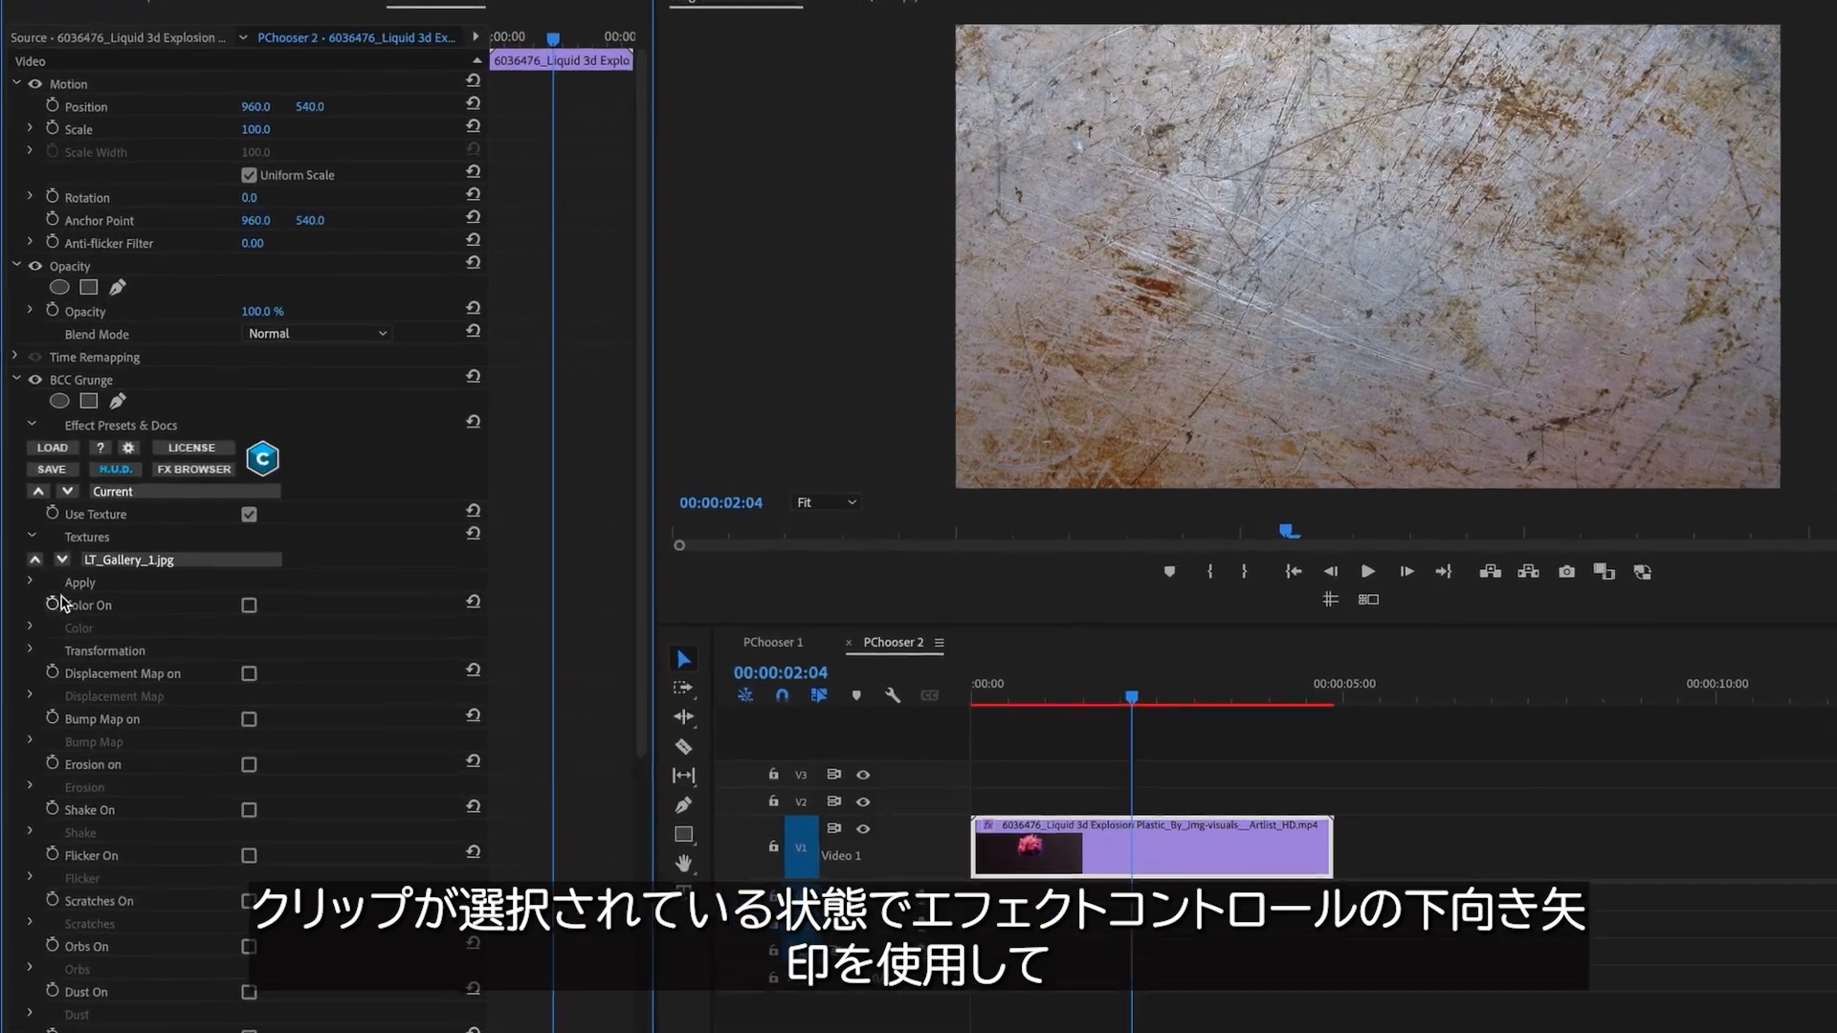
click(64, 564)
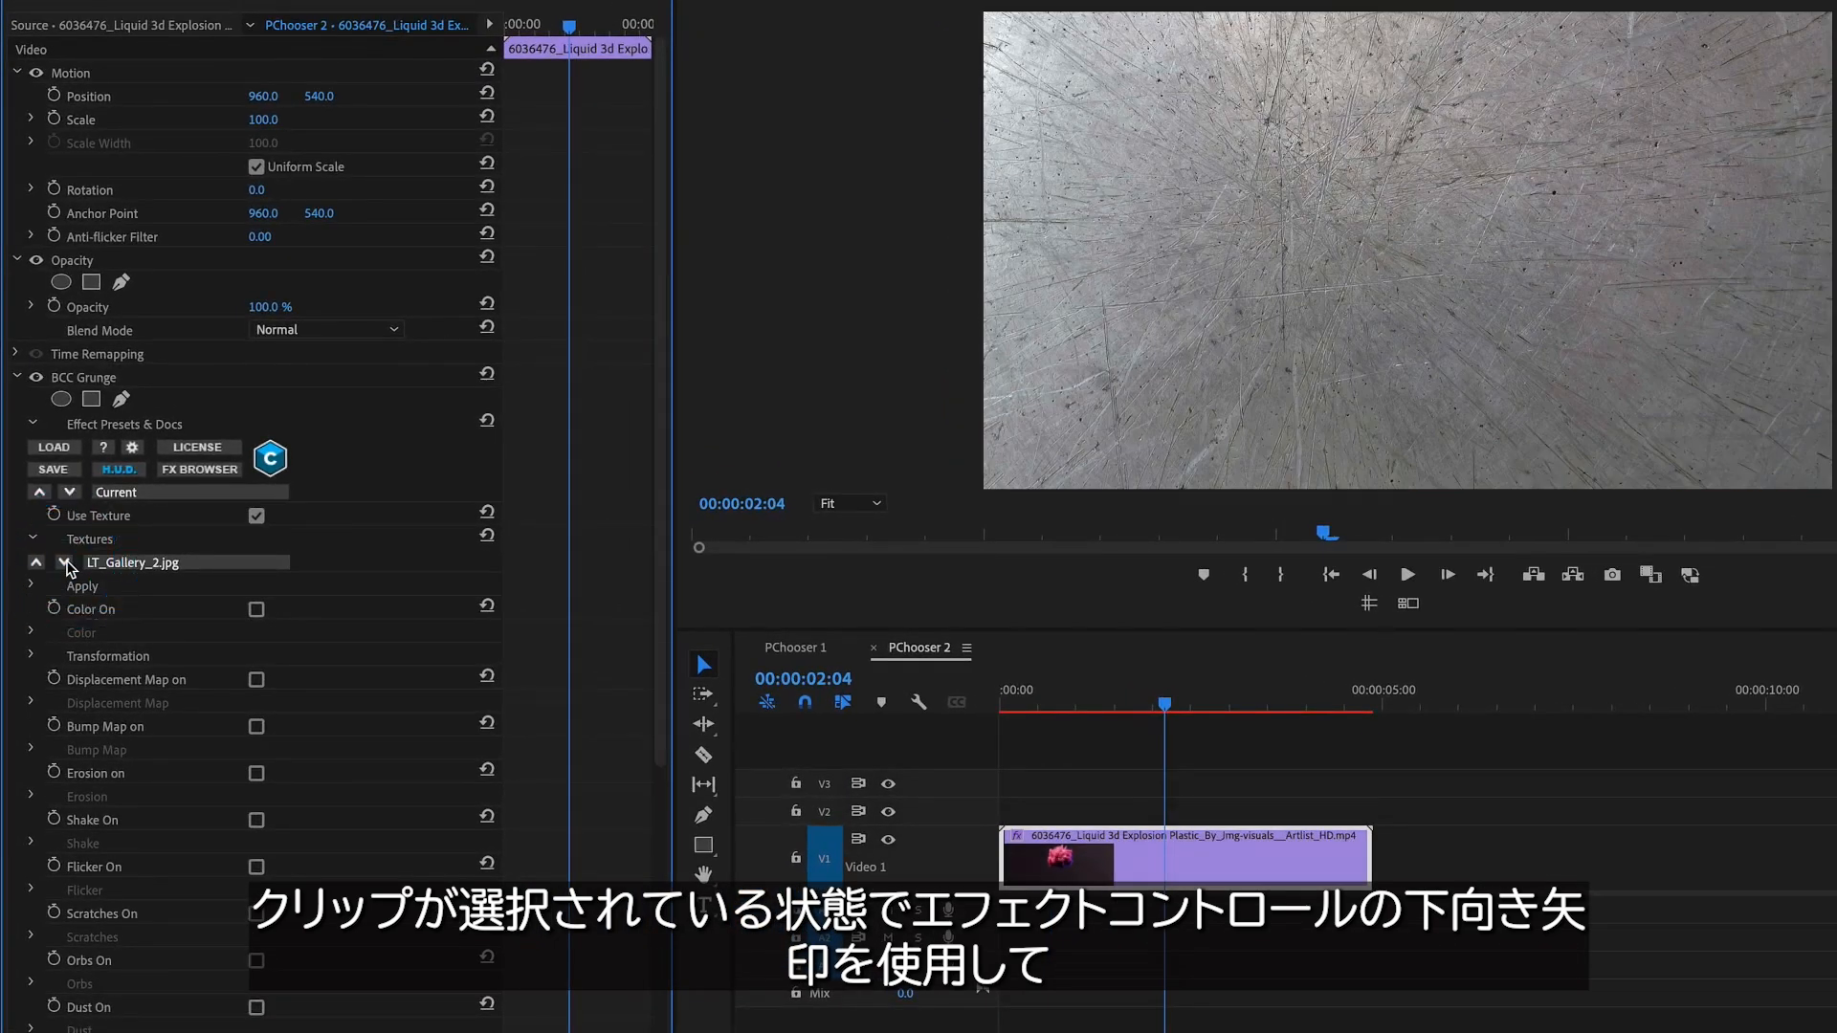
click(64, 563)
click(64, 563)
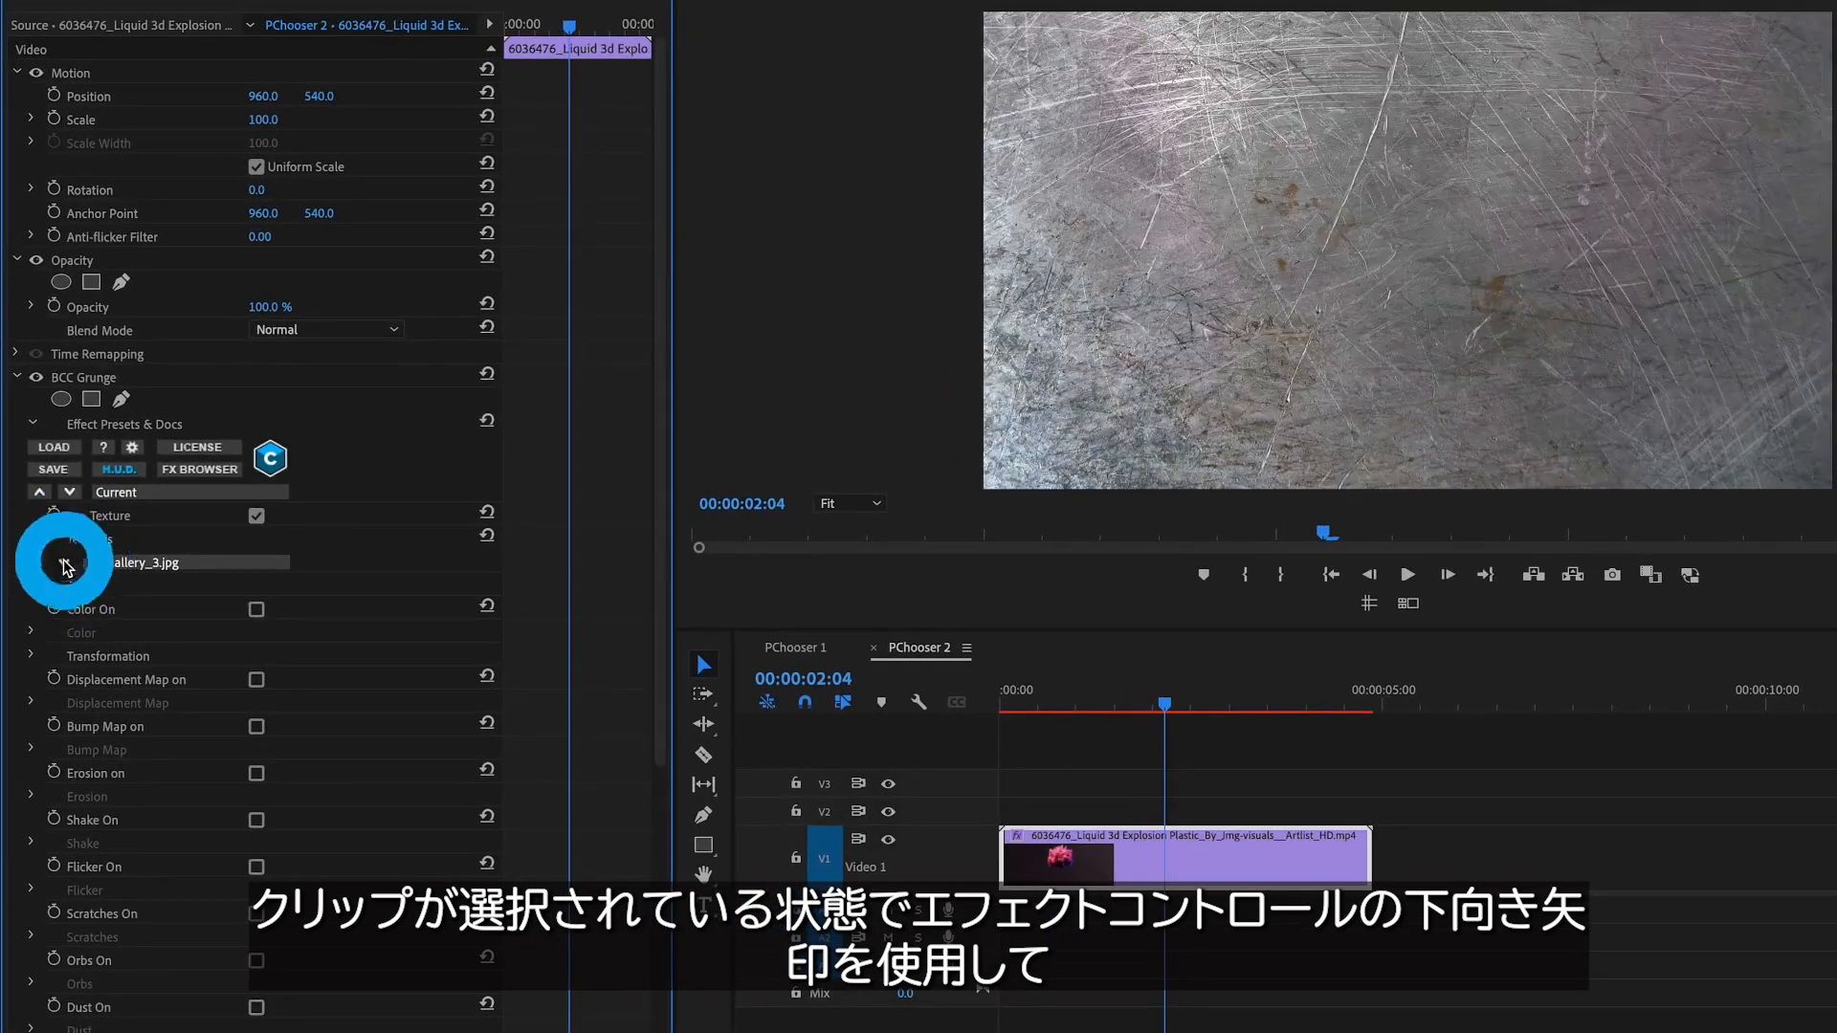
click(64, 563)
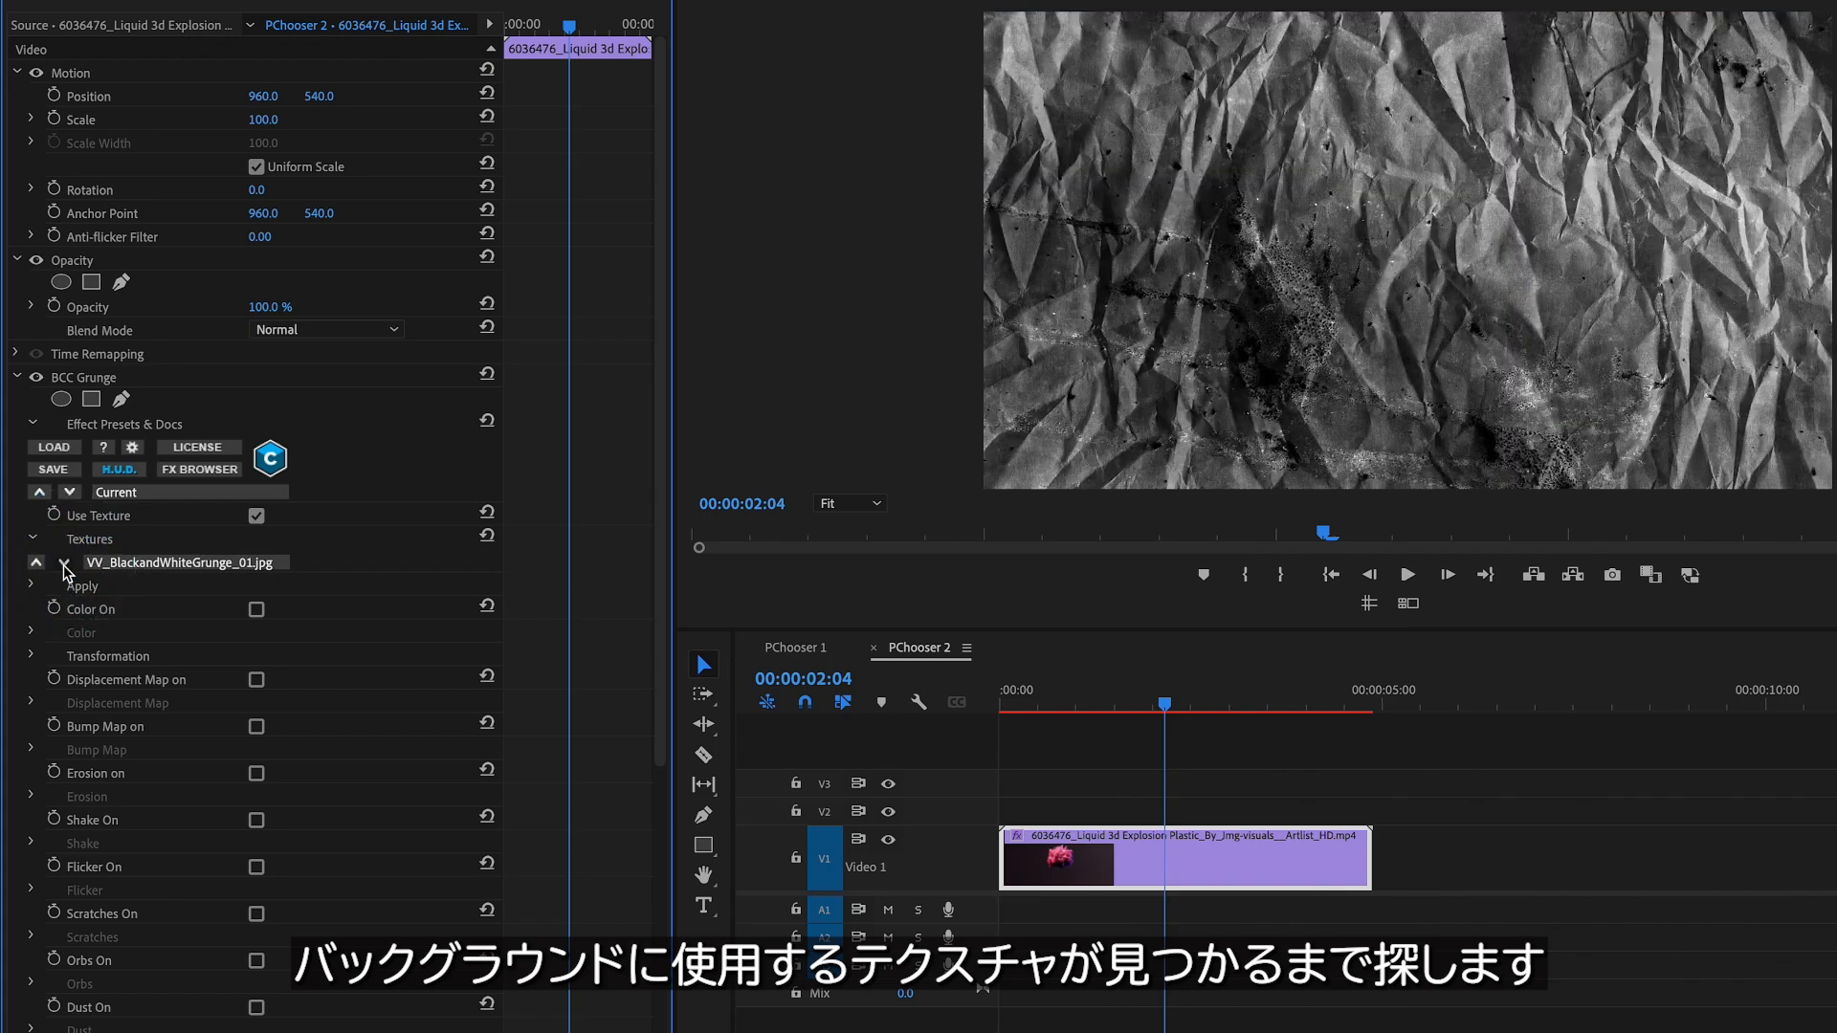
click(64, 563)
click(64, 563)
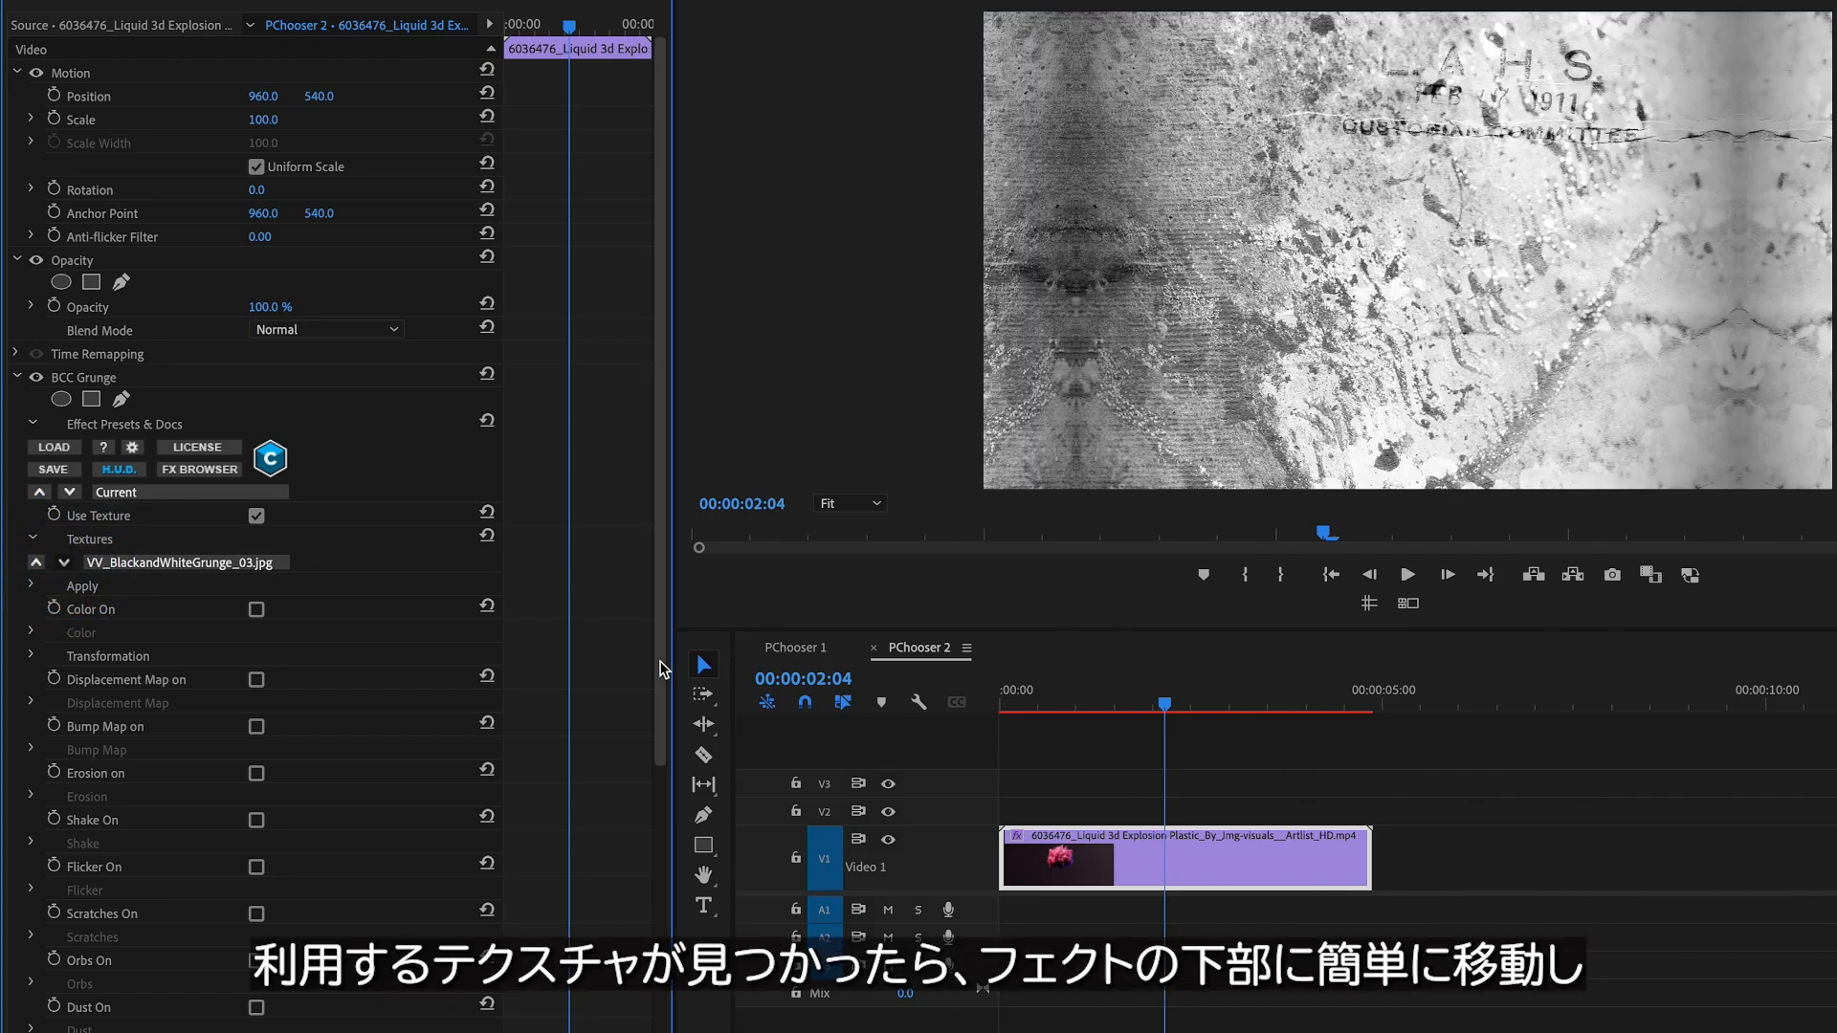
Try blending the grunge texture with the clip using Mix With Original, and return the value to 0.
drag(659, 666, 583, 983)
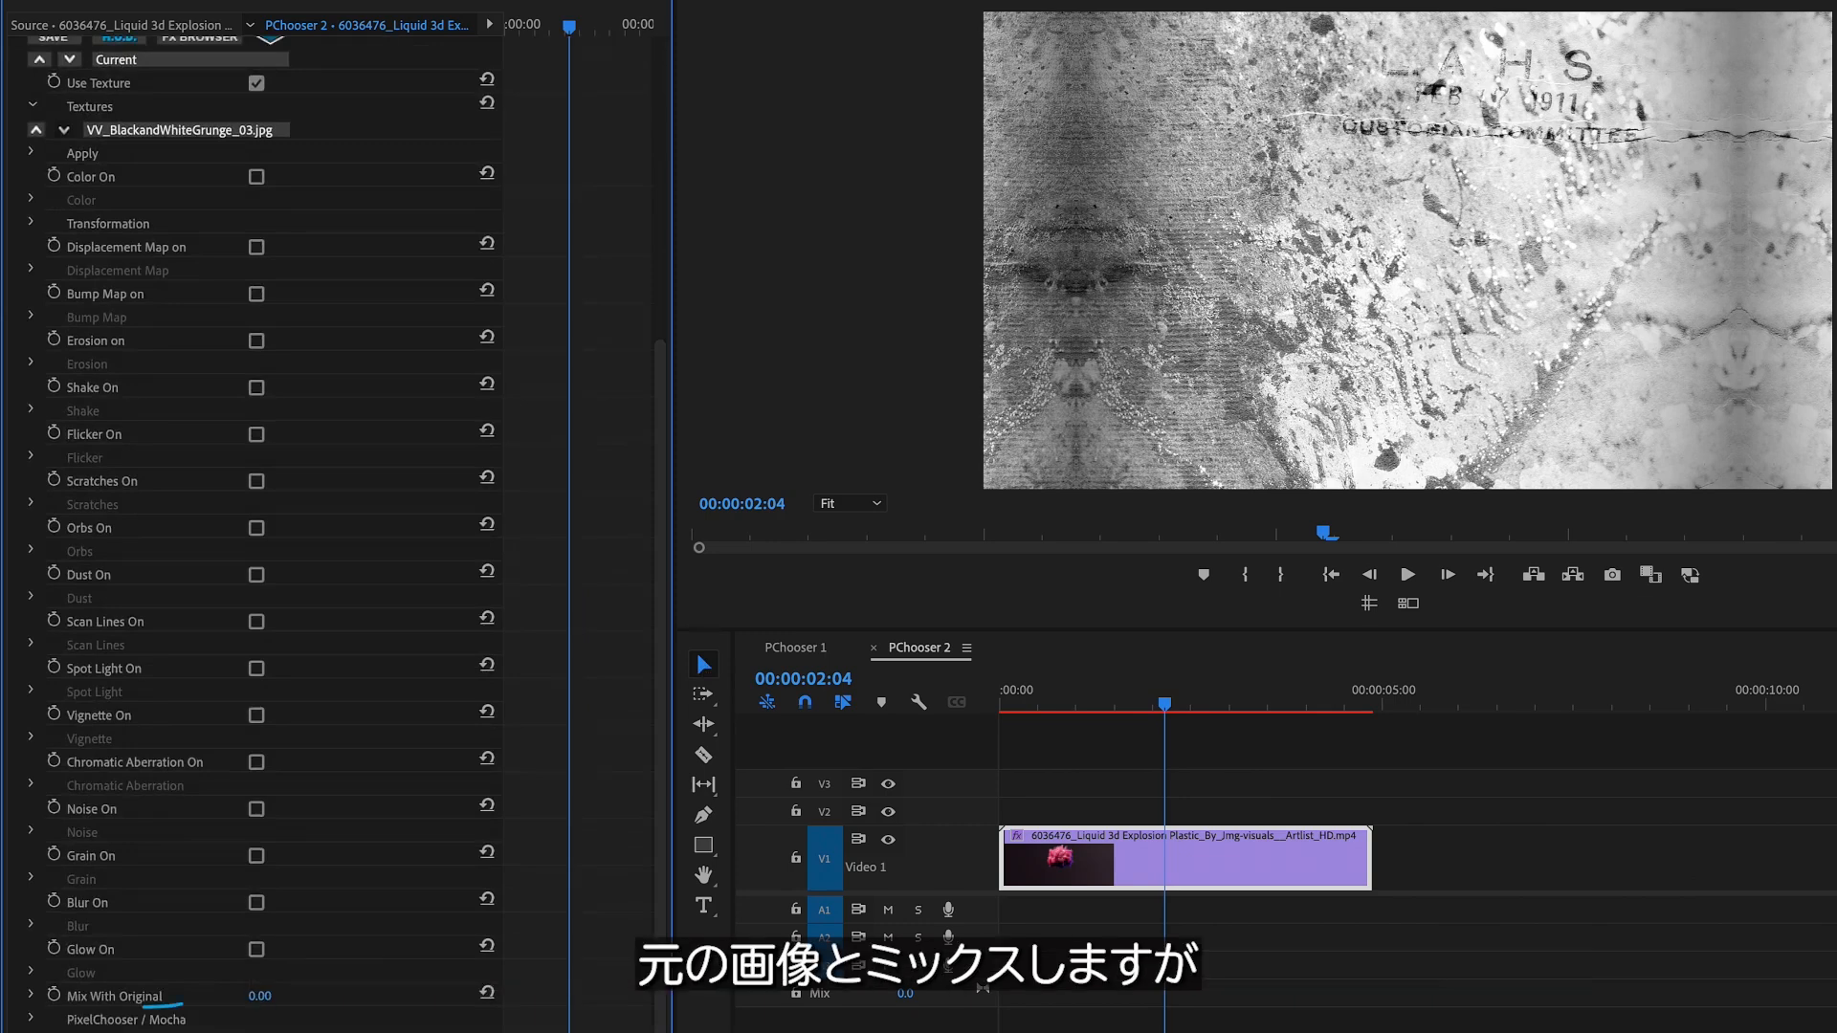
mouse_move(260, 996)
mouse_down()
mouse_move(356, 996)
mouse_move(249, 996)
mouse_up()
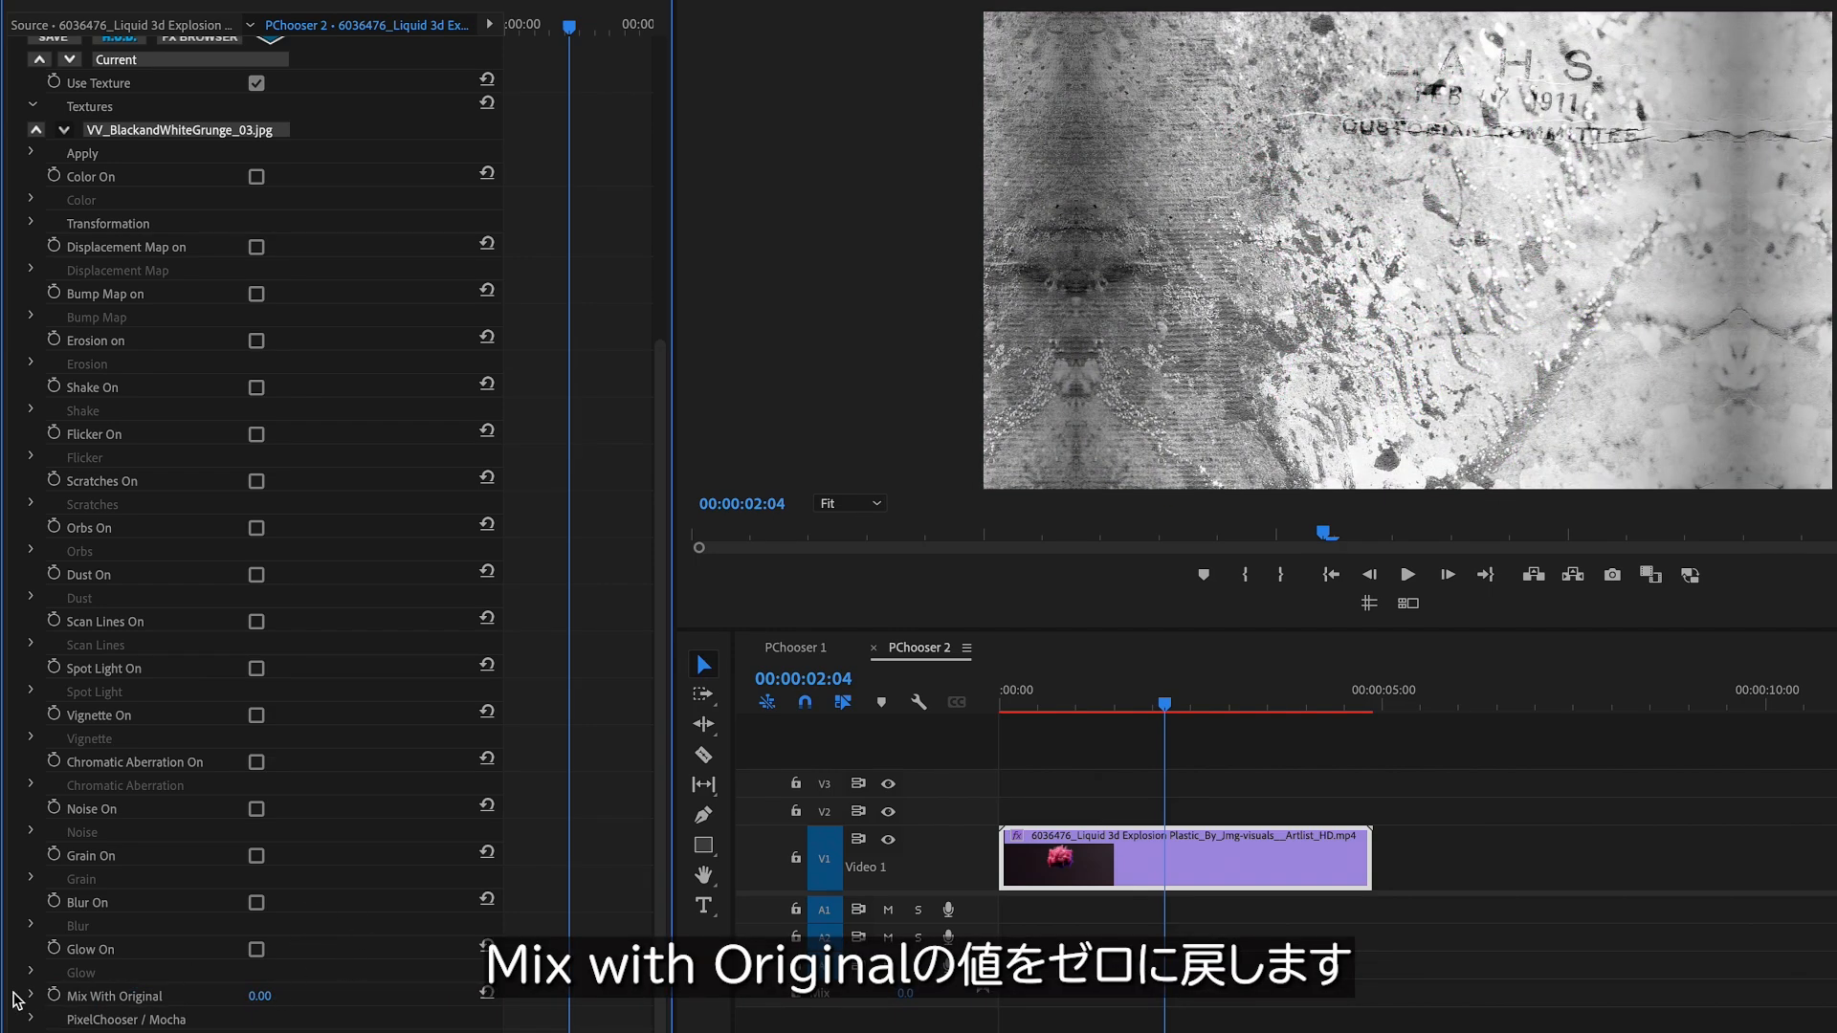
Turn on PixelChooser in the clip's BCC Grunge effect.
click(31, 1018)
scroll(33, 1024, down, 5)
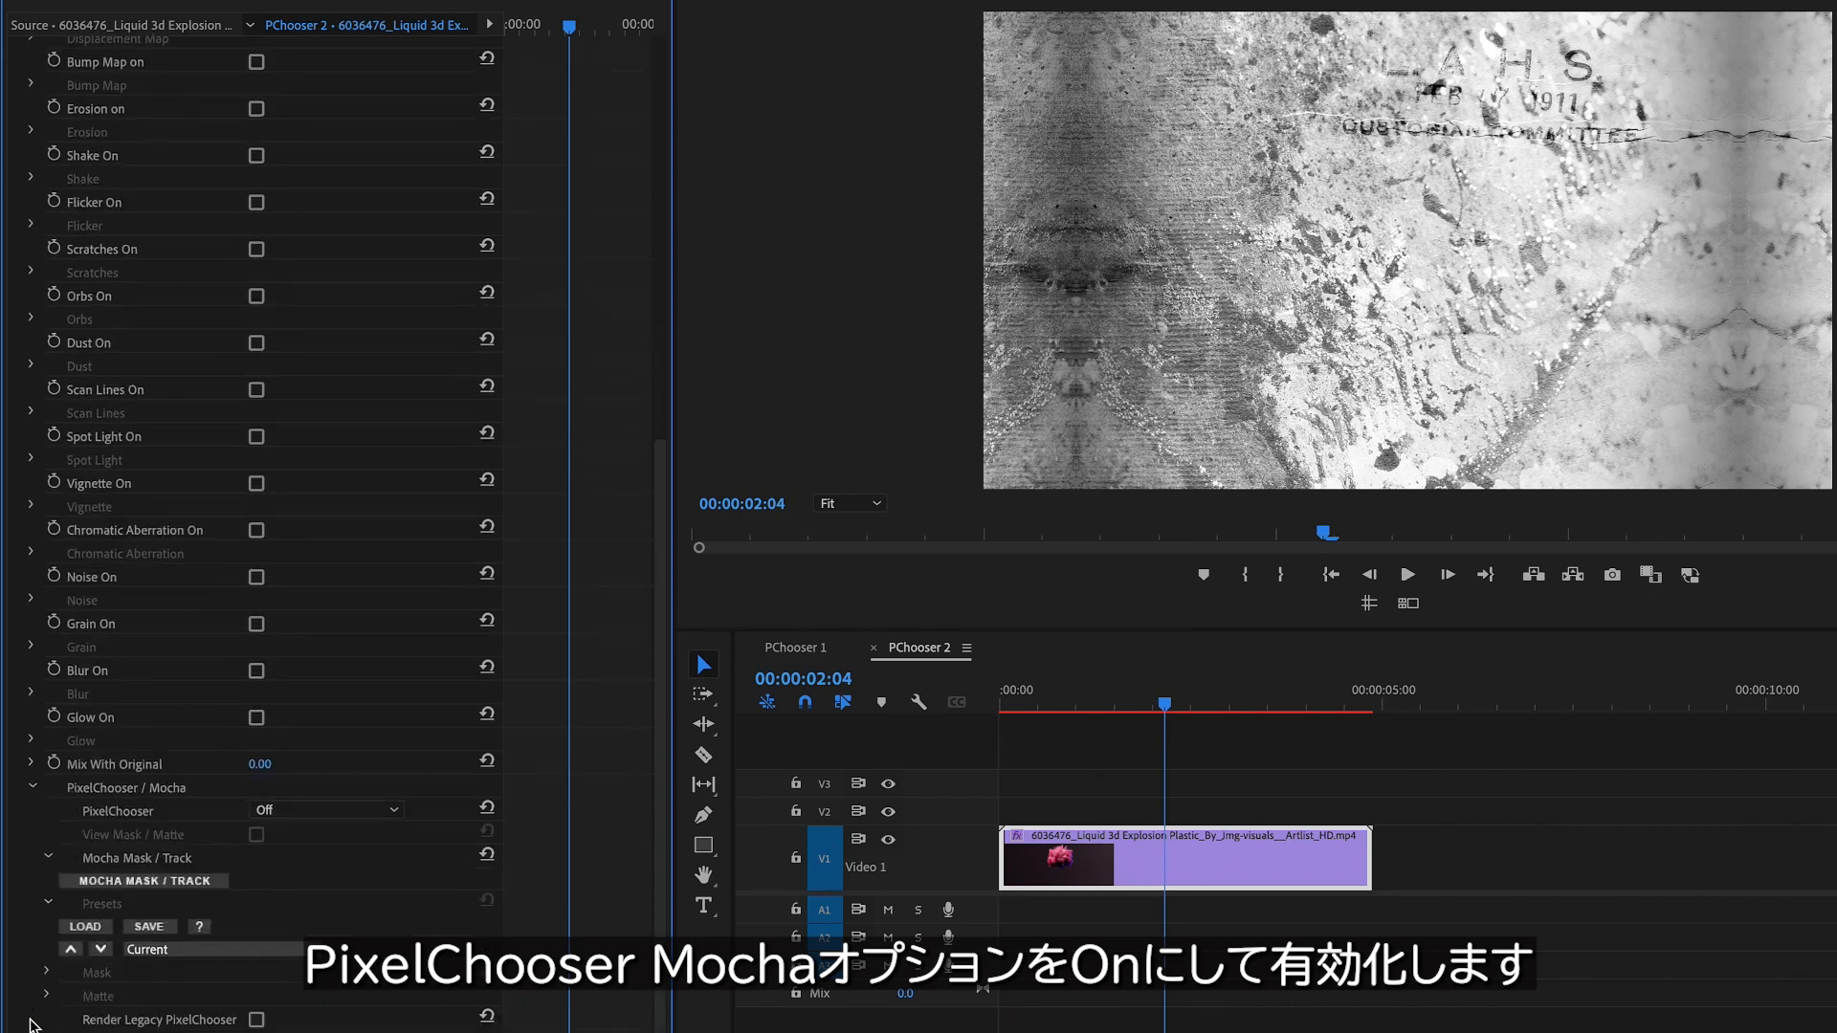
click(330, 808)
click(315, 856)
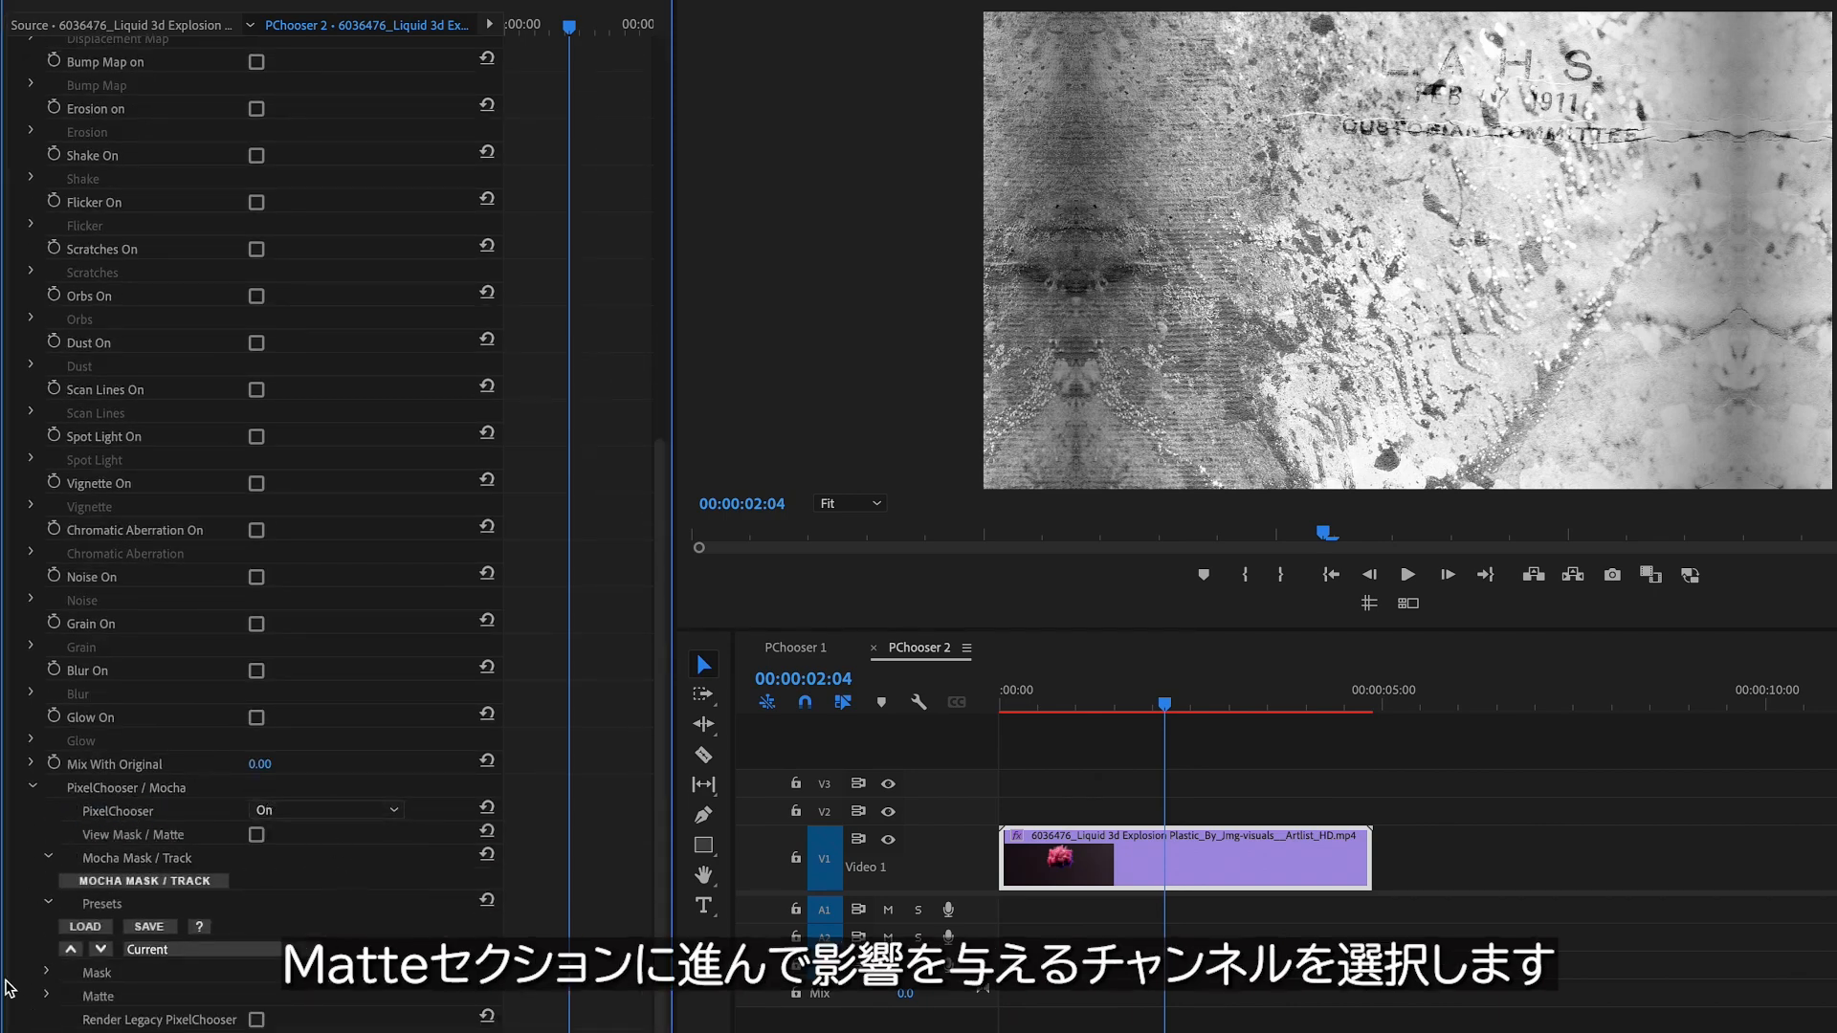
Set the PixelChooser matte's Channel to Red.
click(48, 997)
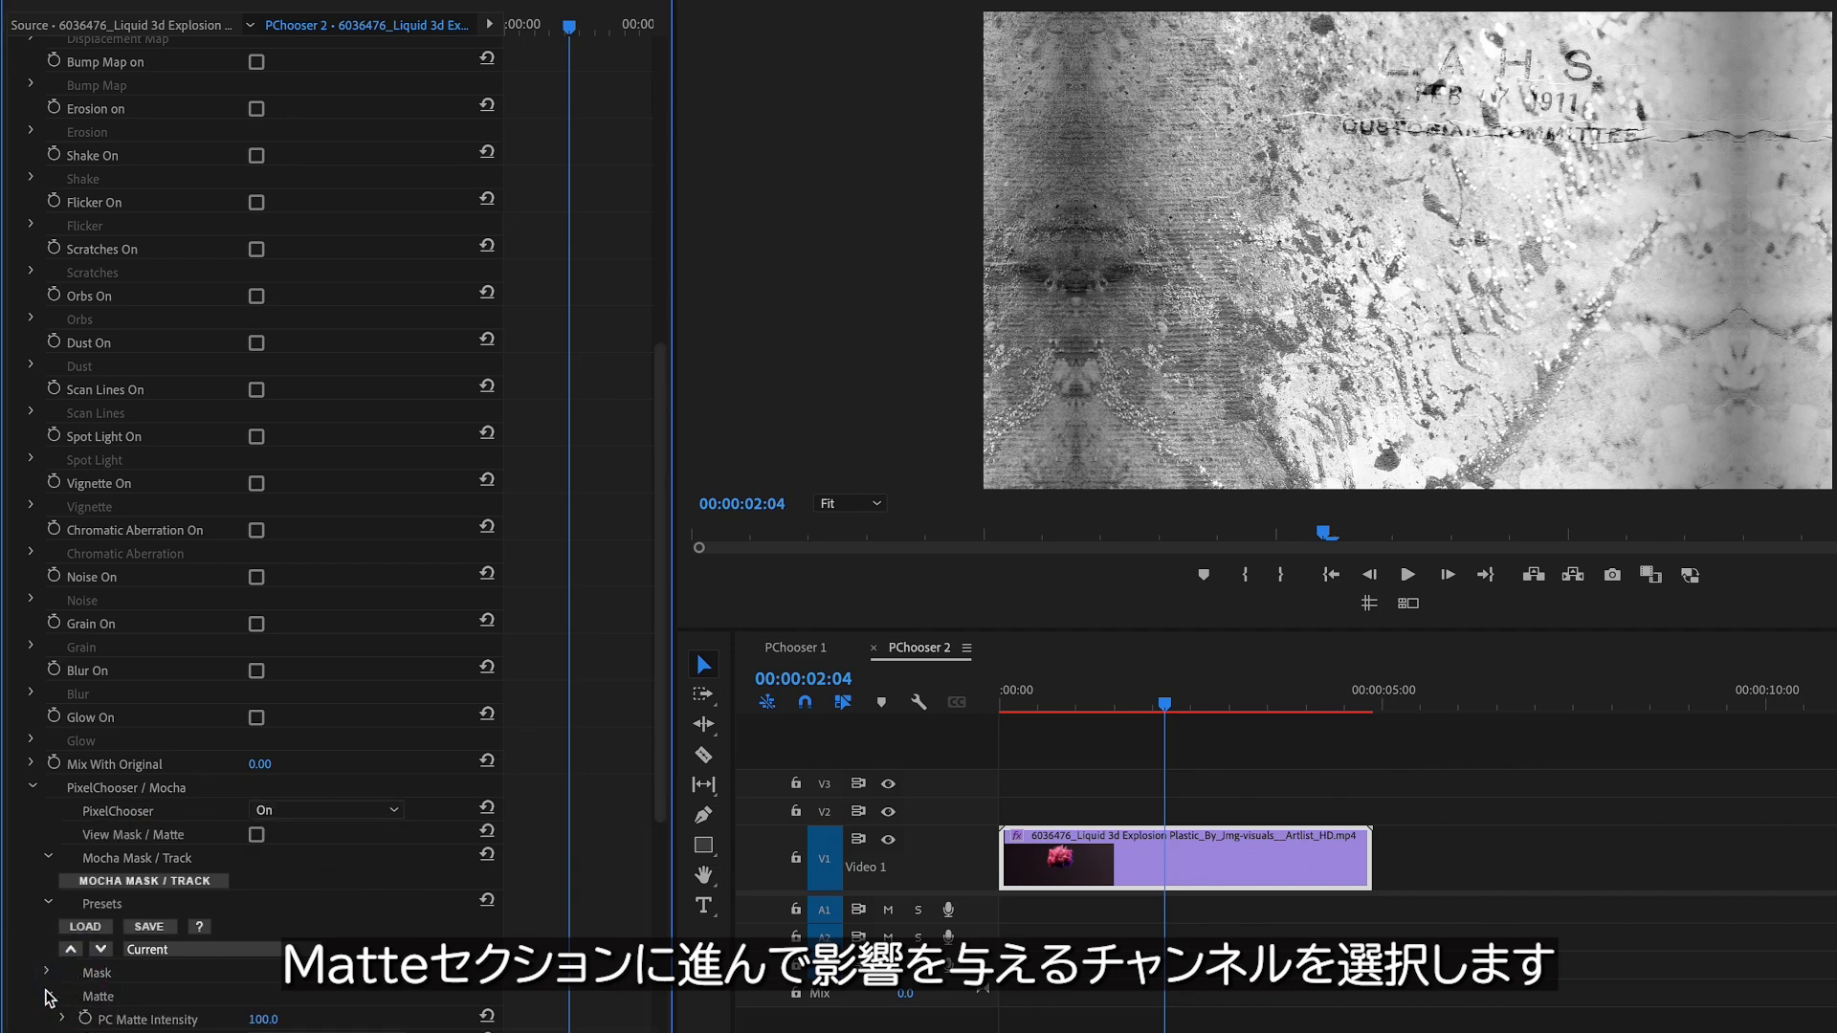
scroll(48, 996, down, 3)
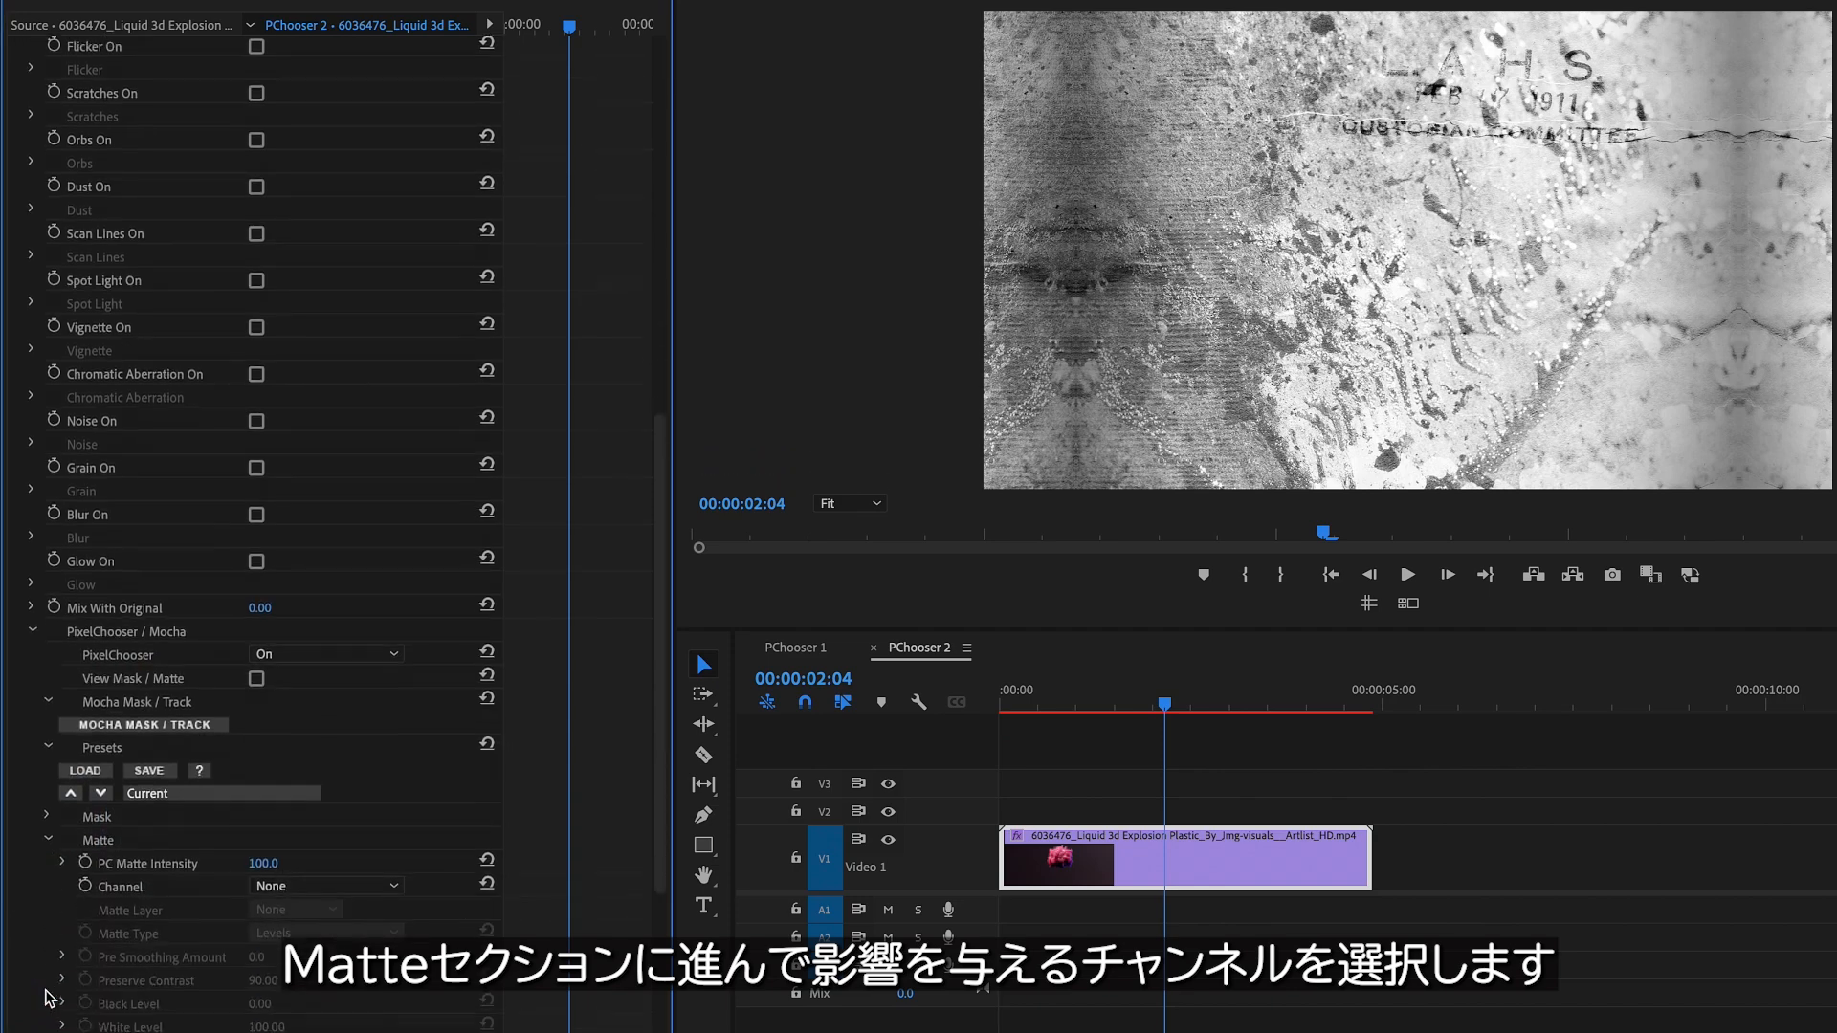
click(326, 890)
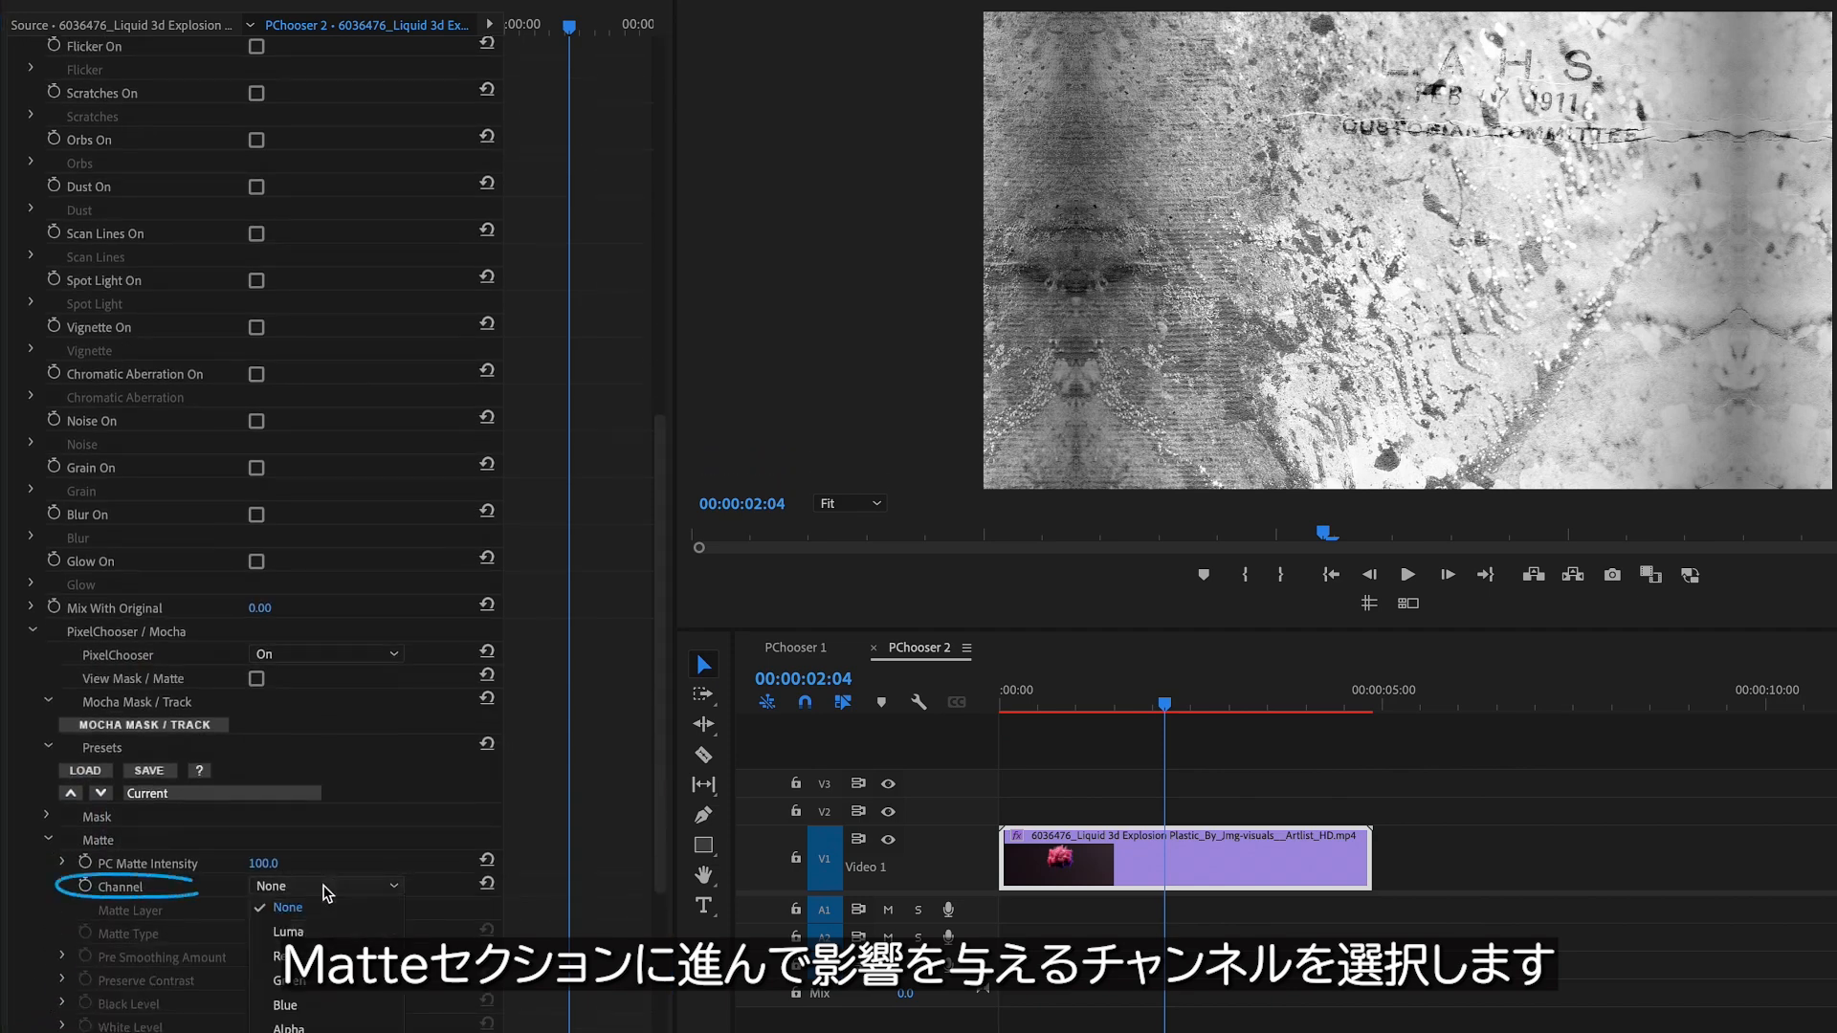
click(284, 956)
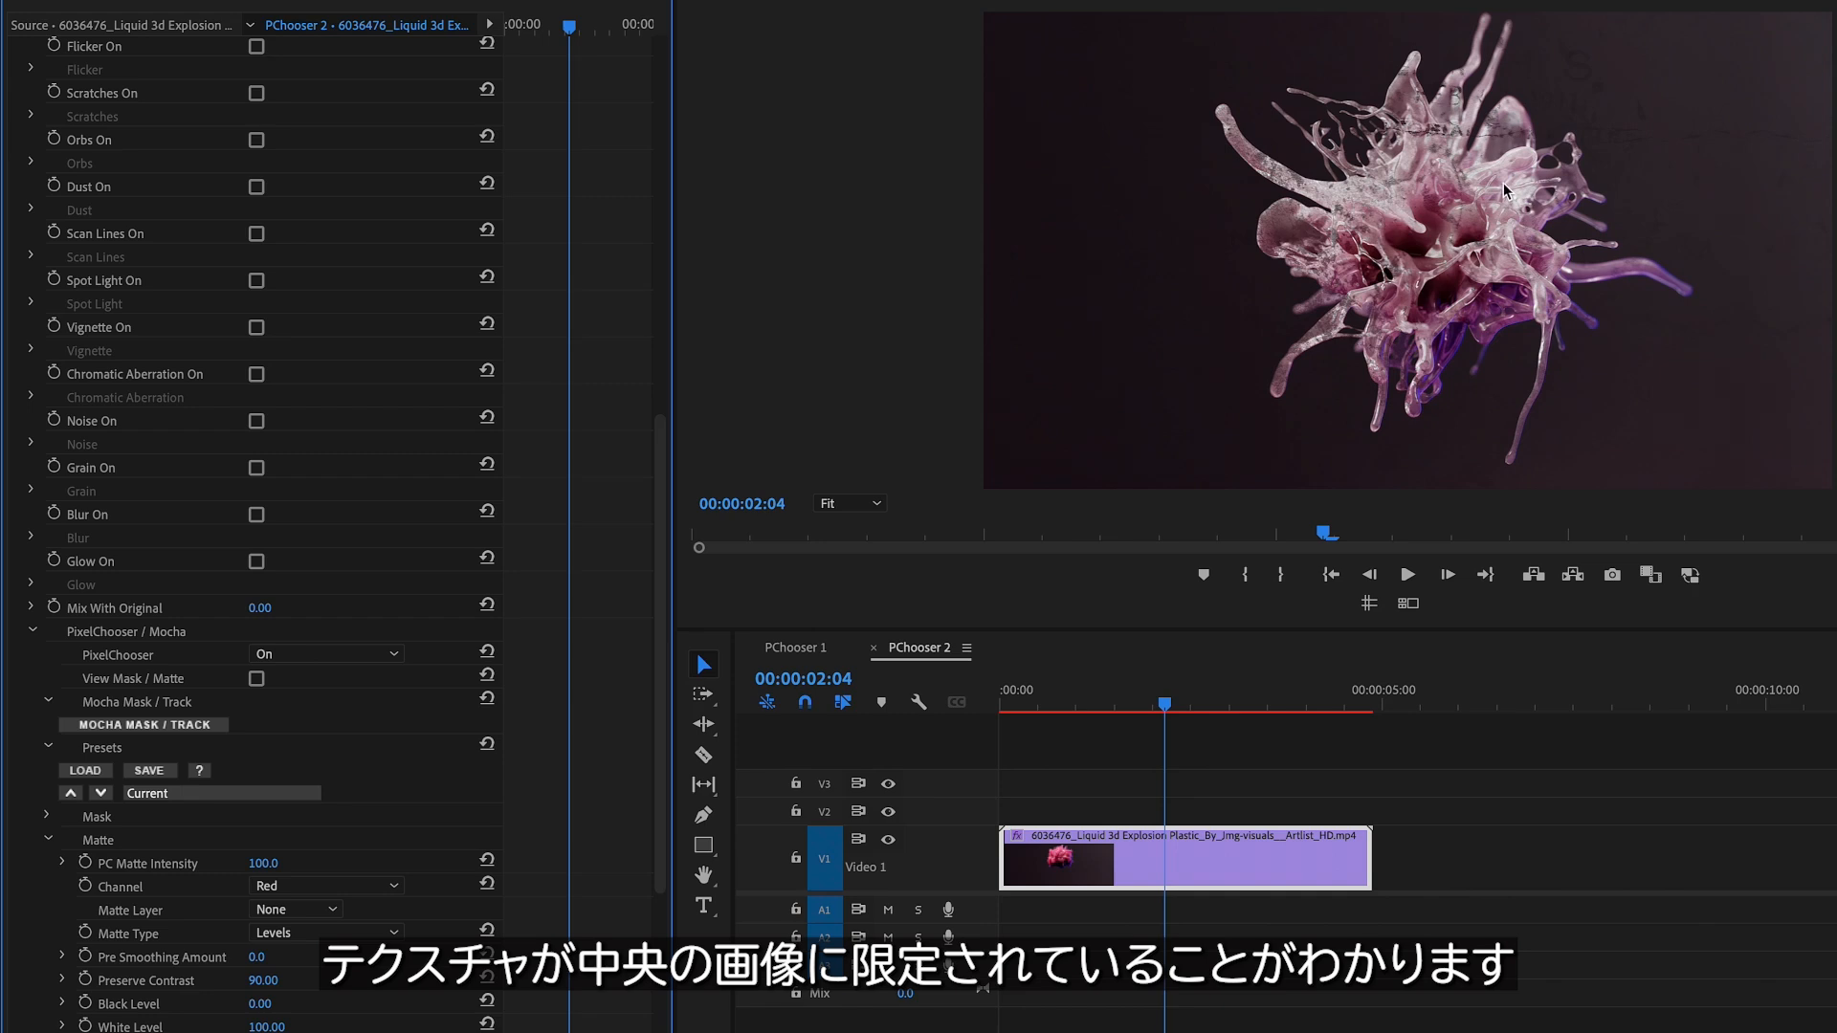
Display the PixelChooser matte and configure it with Video 1 as the Matte Layer and Range as the Matte Type.
click(256, 679)
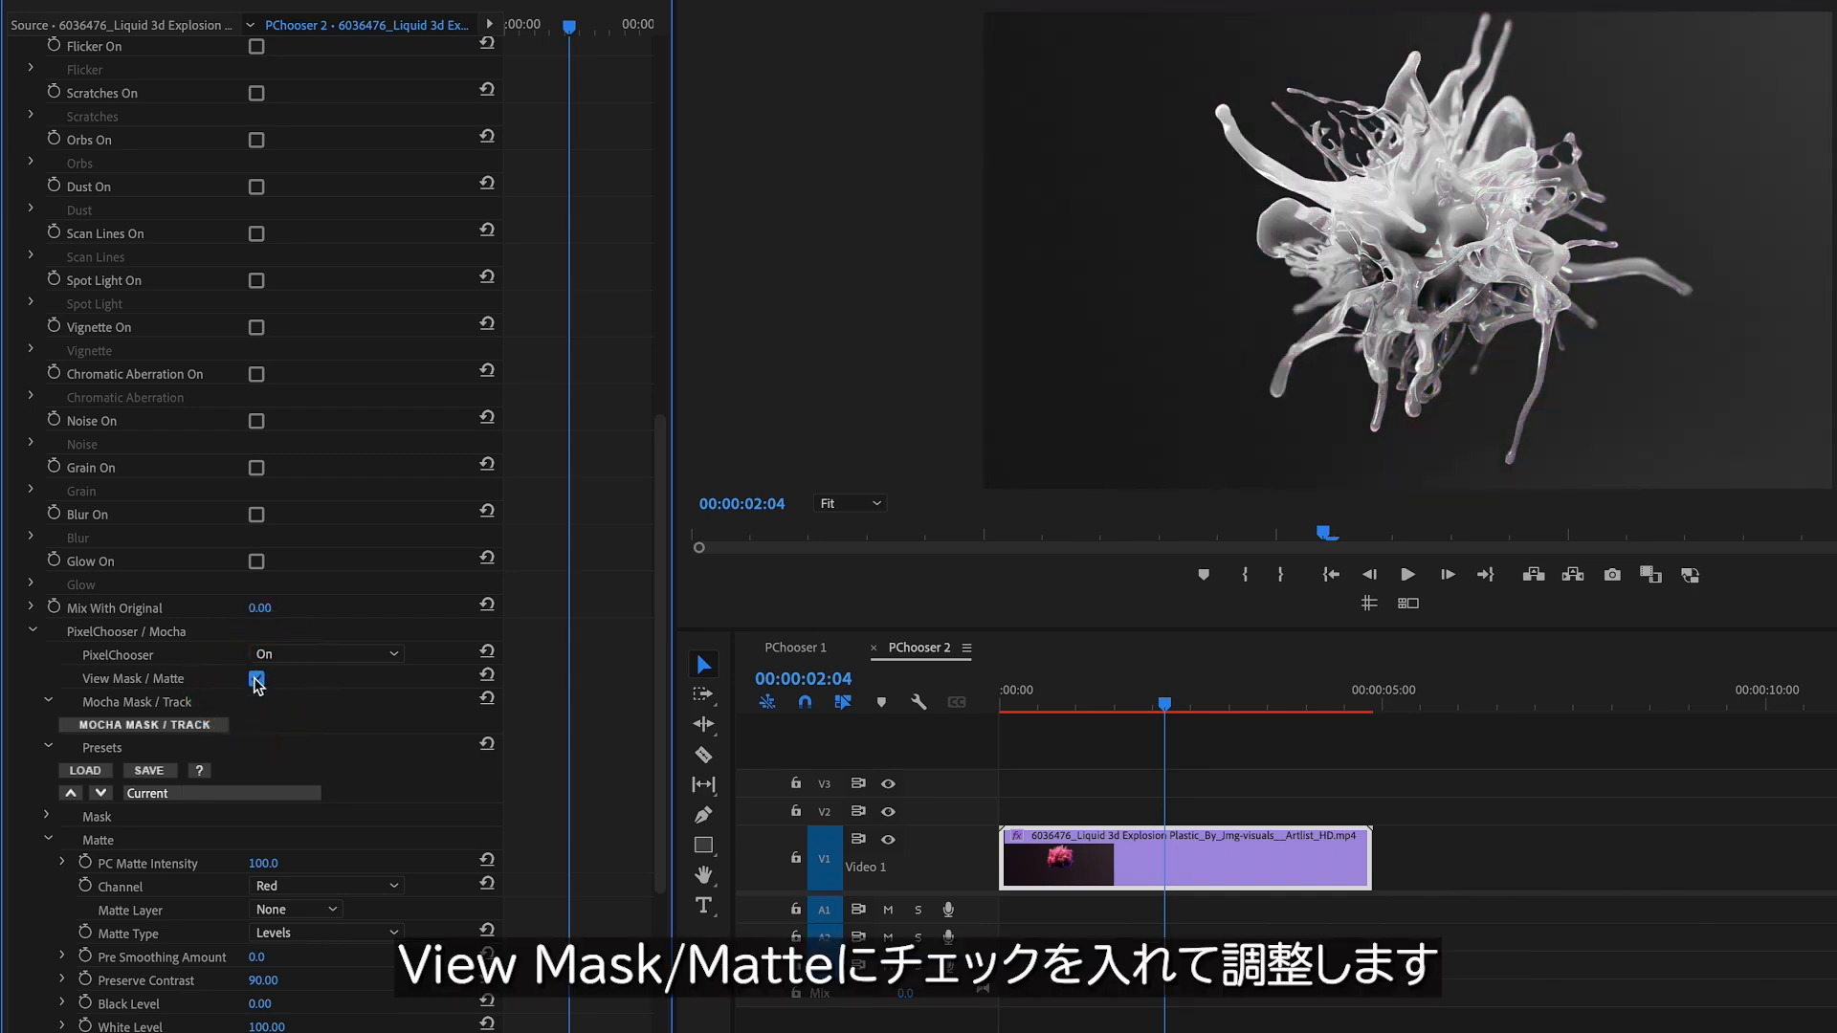
click(282, 911)
click(282, 1009)
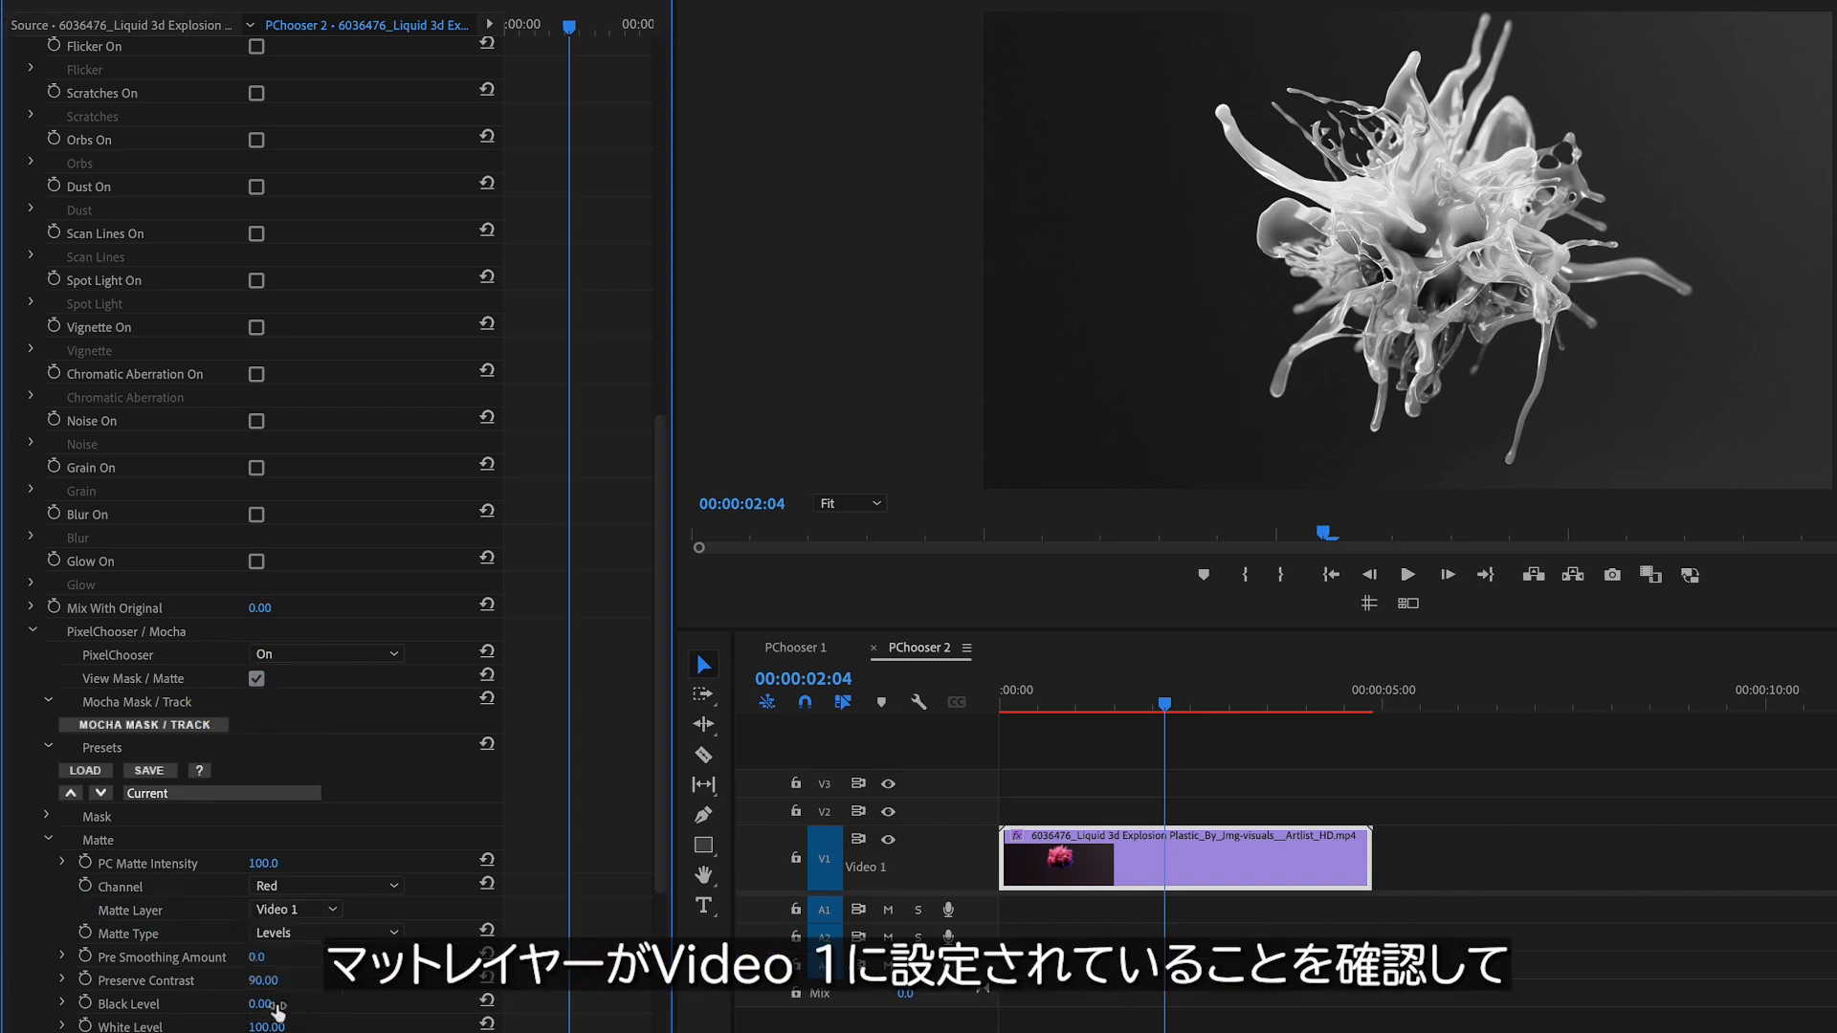
click(283, 935)
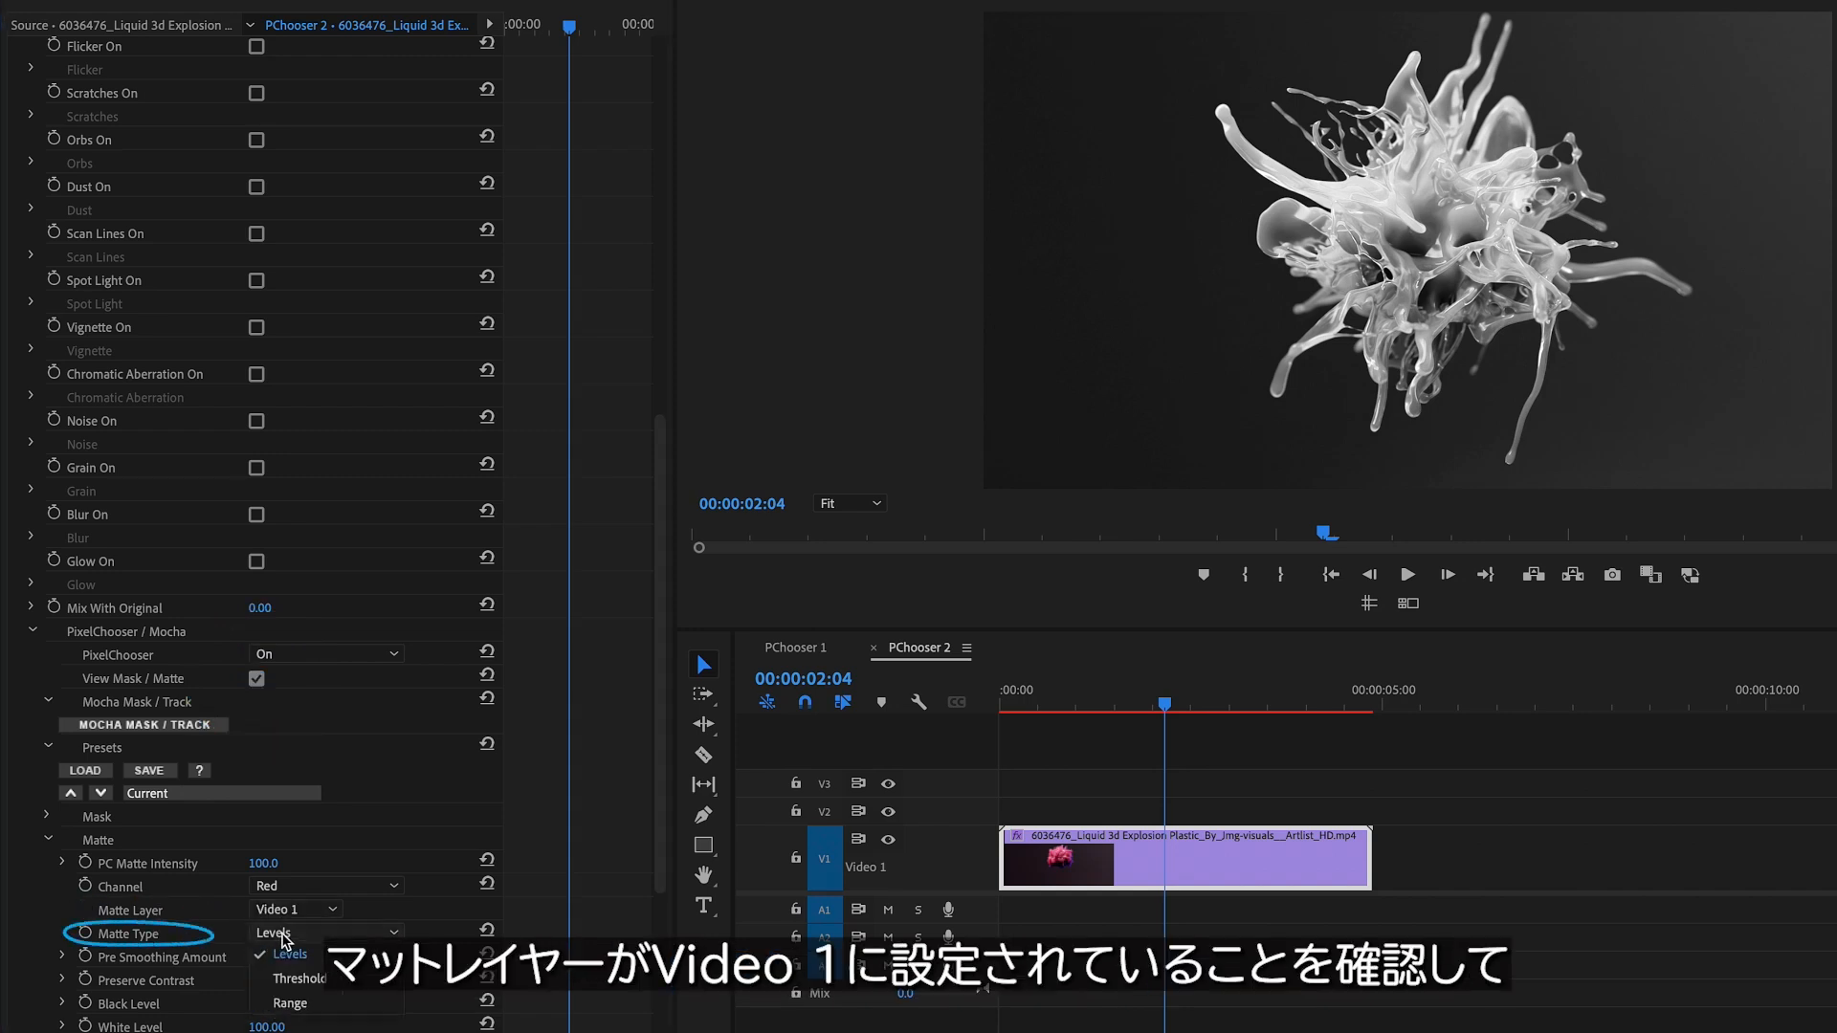
click(293, 1004)
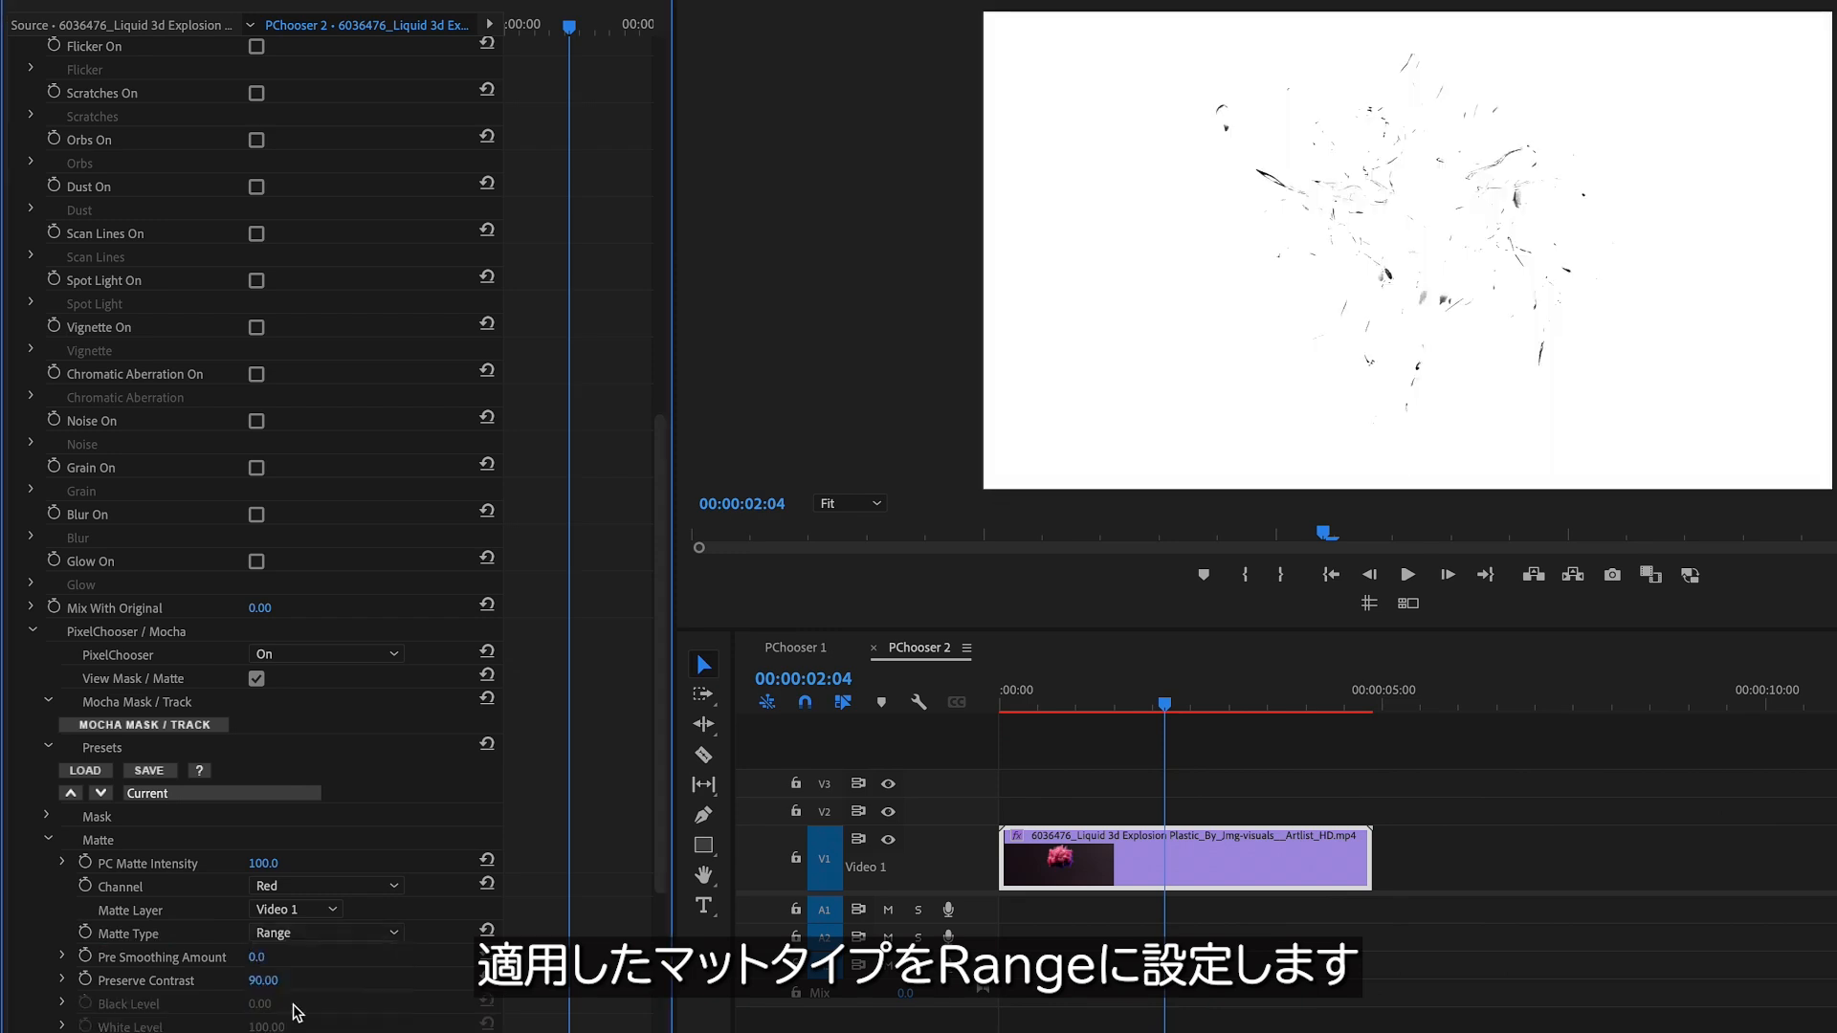
Refine and invert the matte with Range From 27, Range To 113 and Softness 3, and turn off the matte view.
scroll(297, 1012, down, 4)
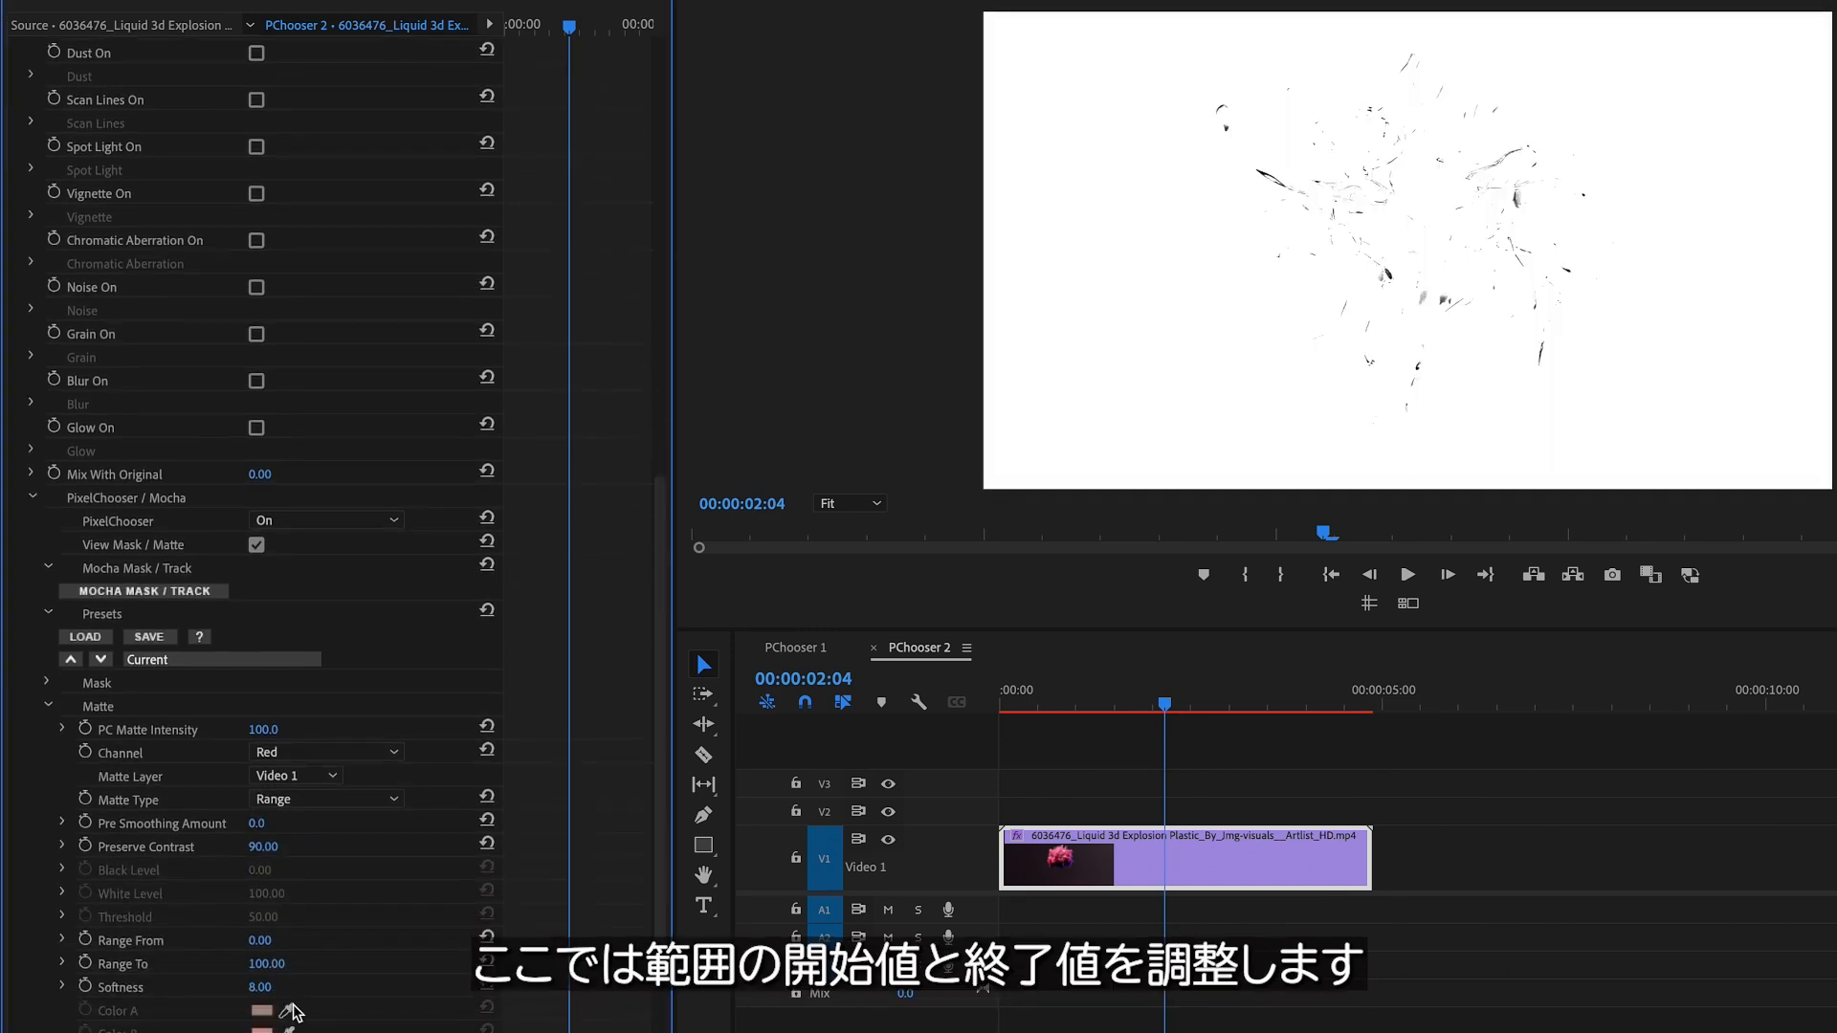
mouse_move(255, 918)
mouse_down()
mouse_move(285, 918)
mouse_move(268, 919)
mouse_move(280, 941)
mouse_up()
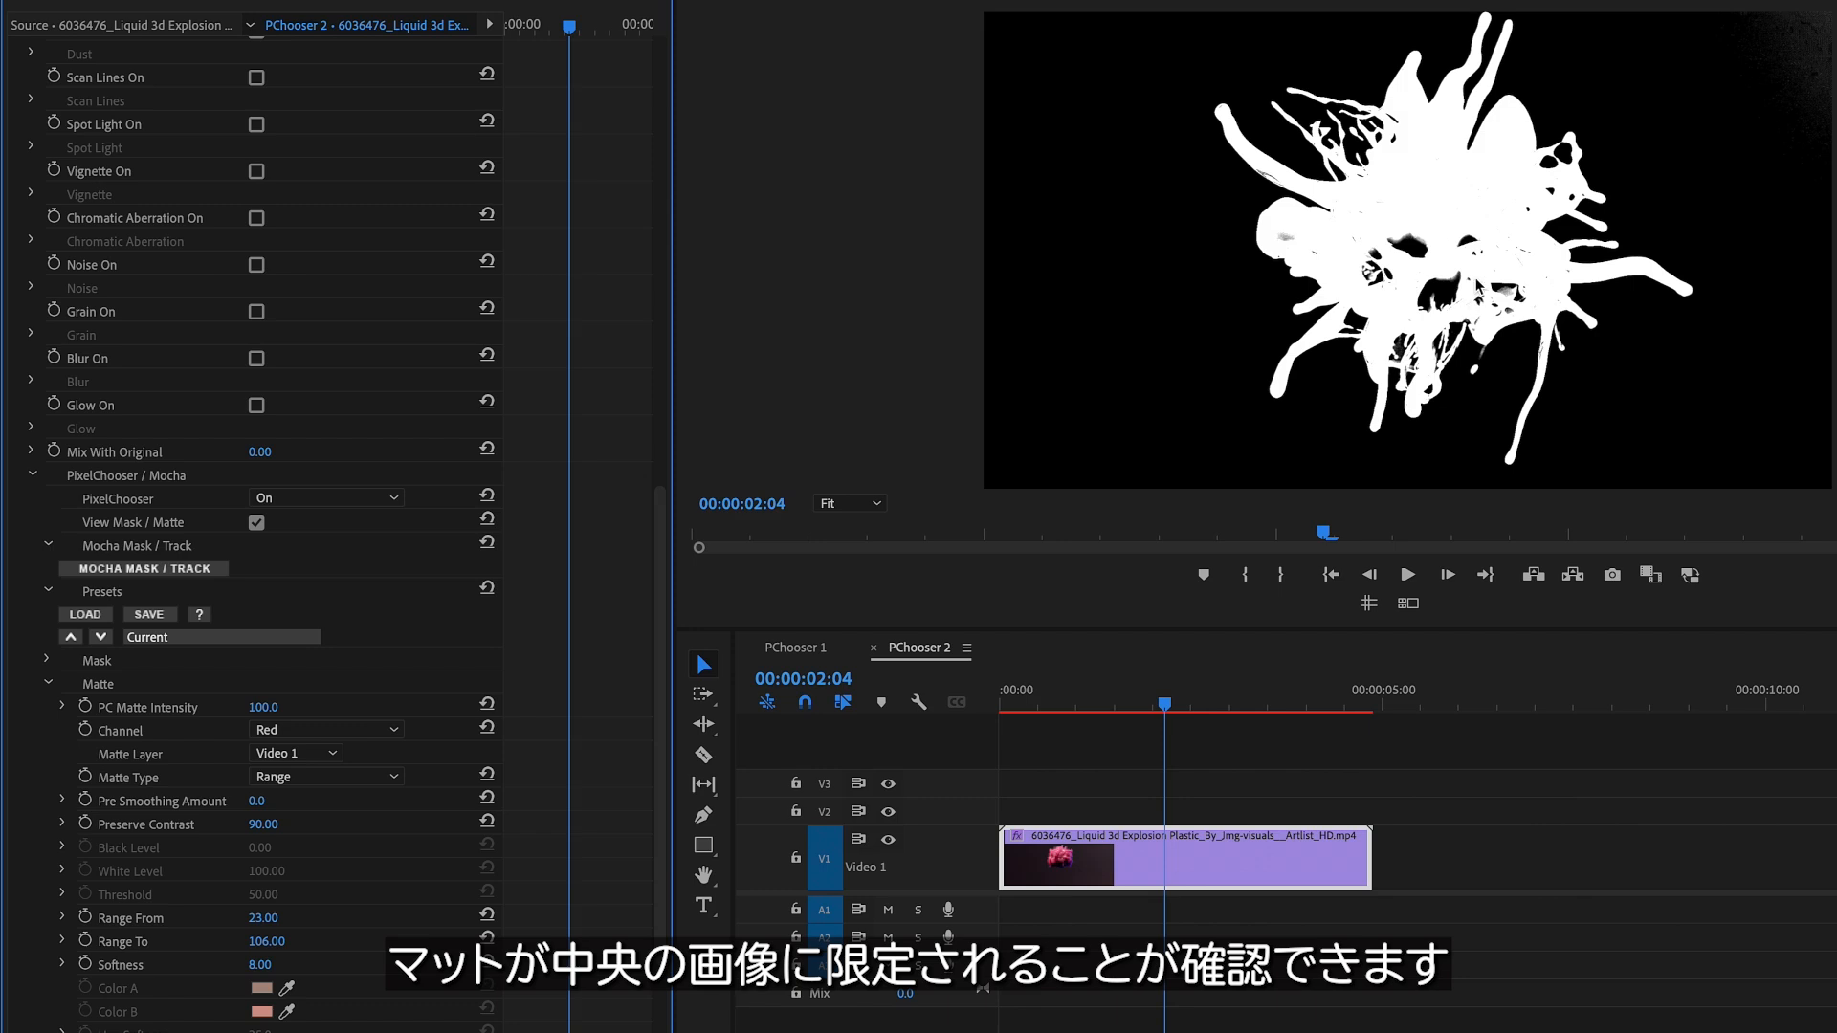
scroll(212, 847, down, 5)
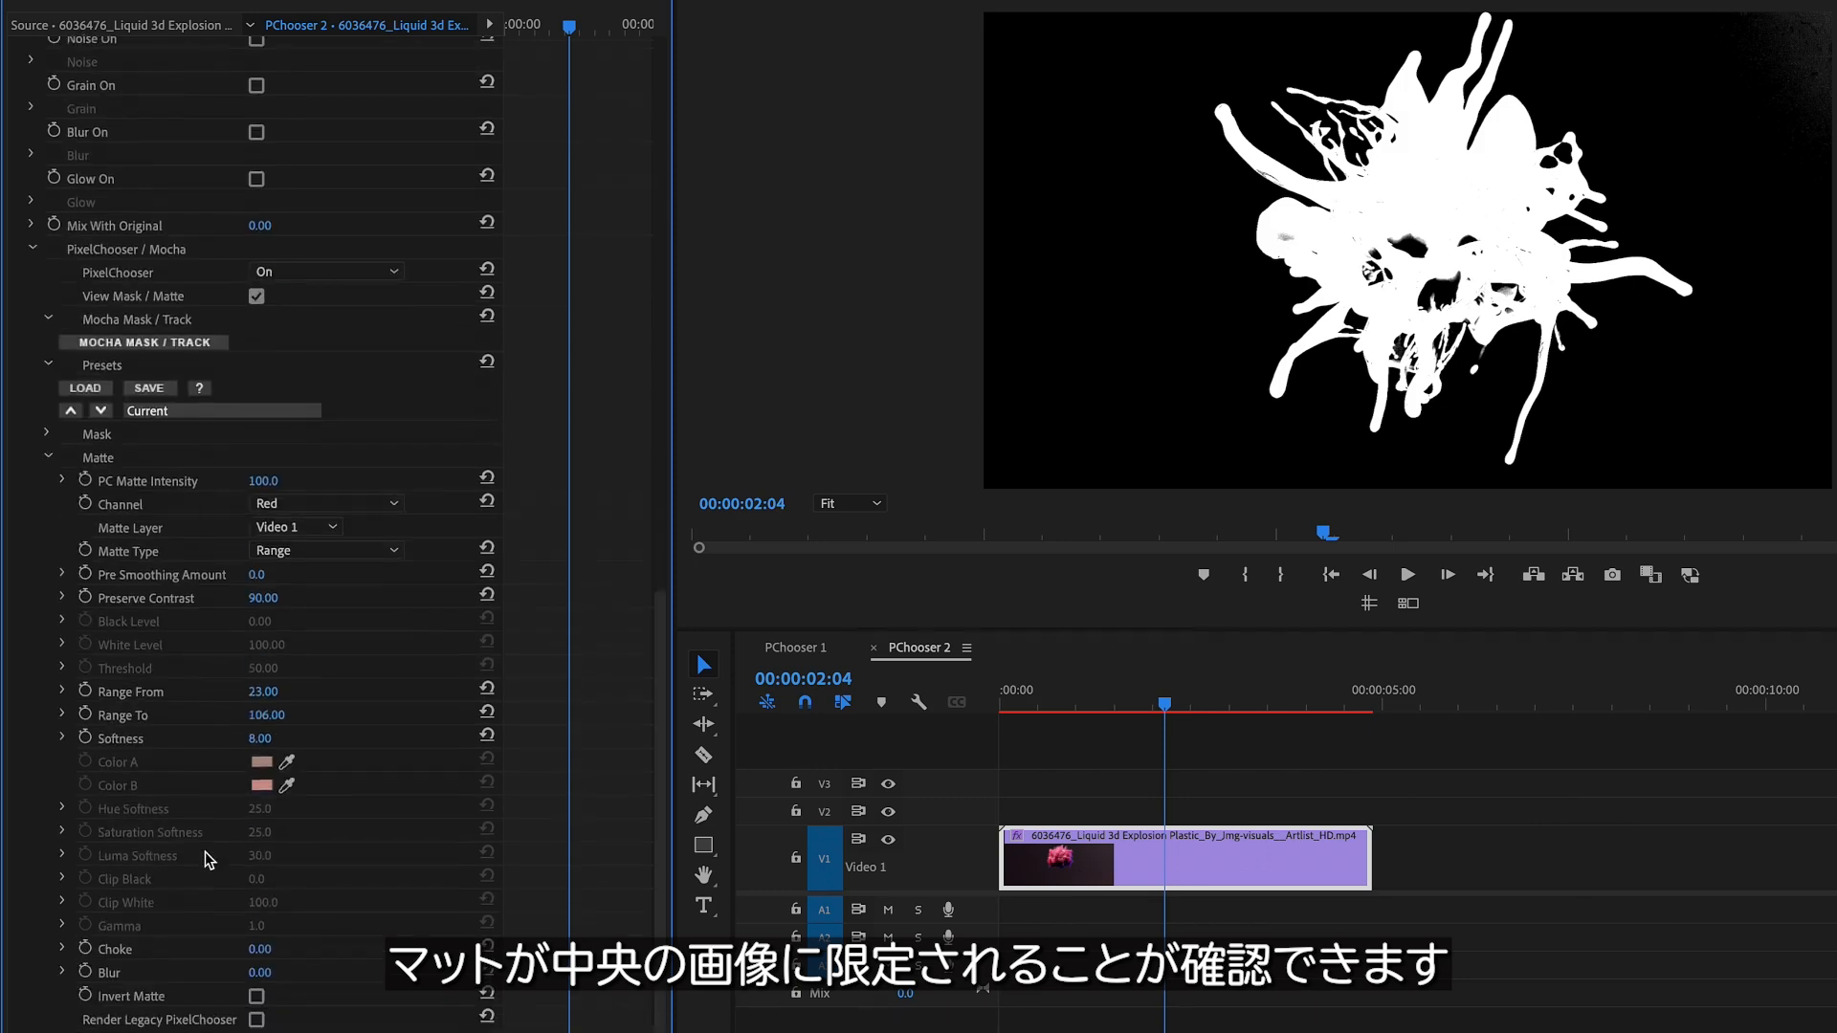
click(257, 998)
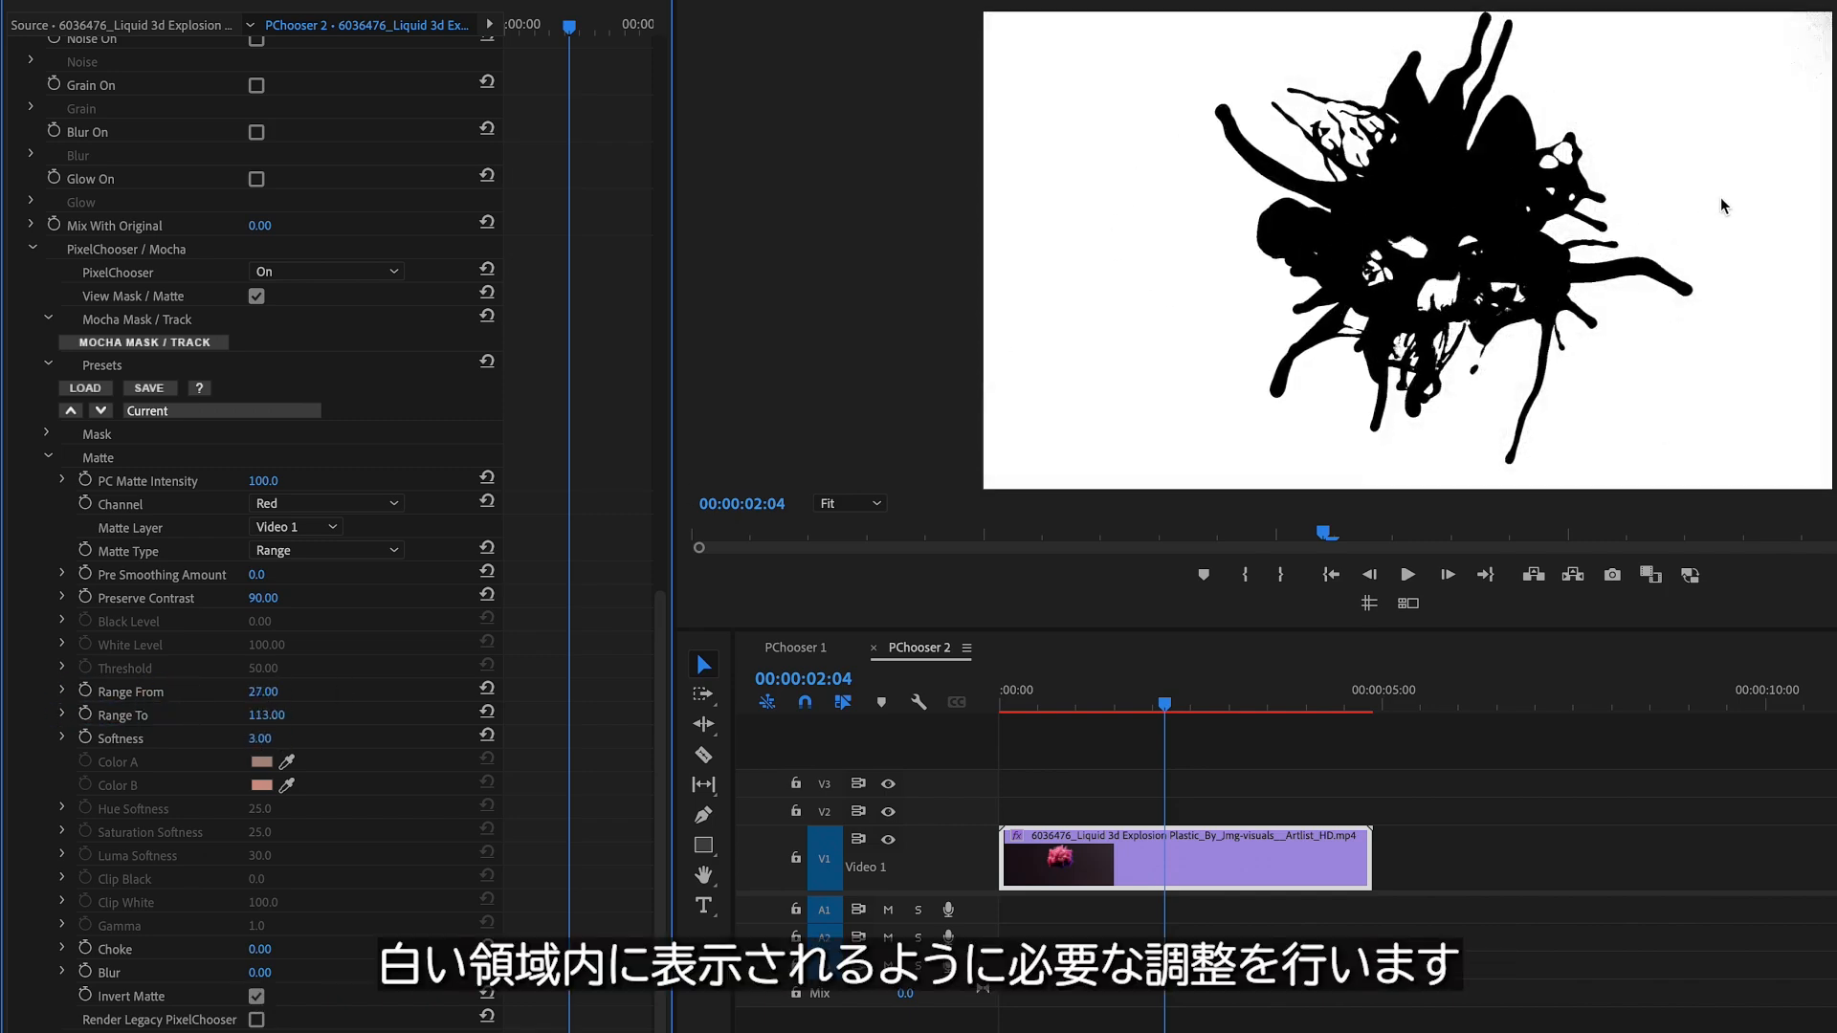
click(256, 295)
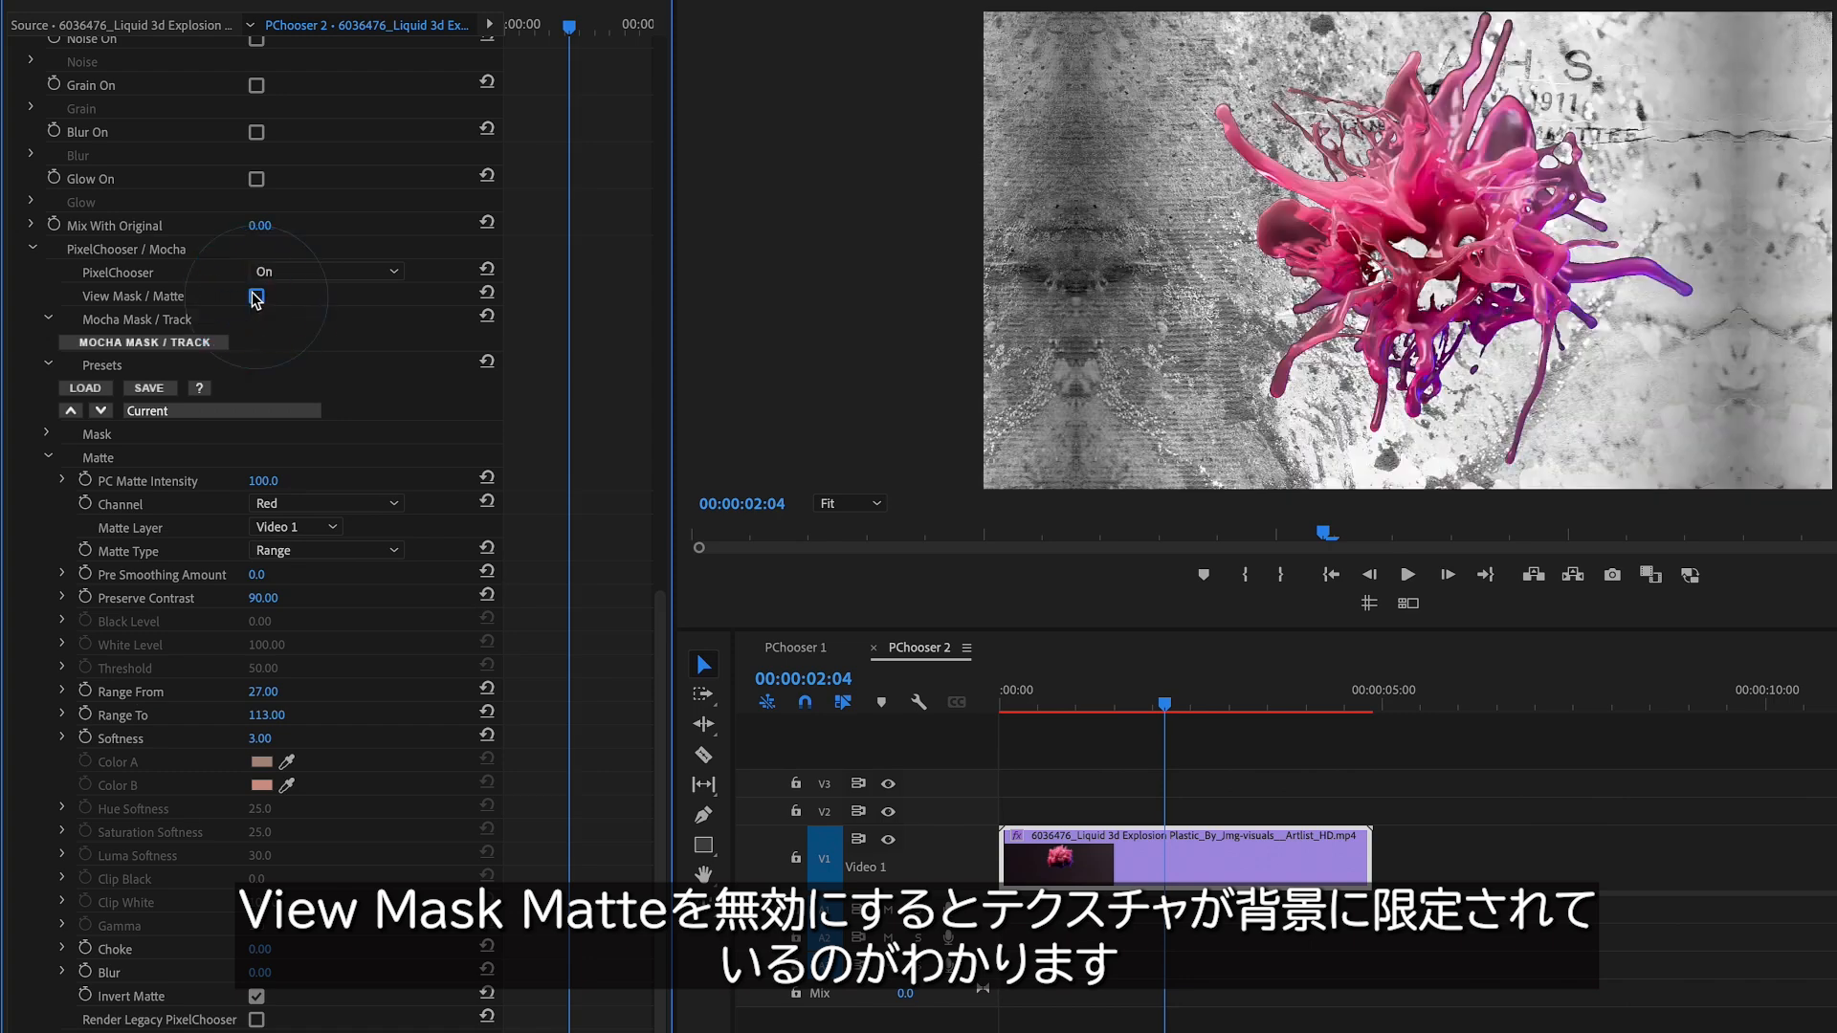
Play back the first two seconds of PChooser 2 from the start to check the texture on the background.
drag(1052, 680, 963, 679)
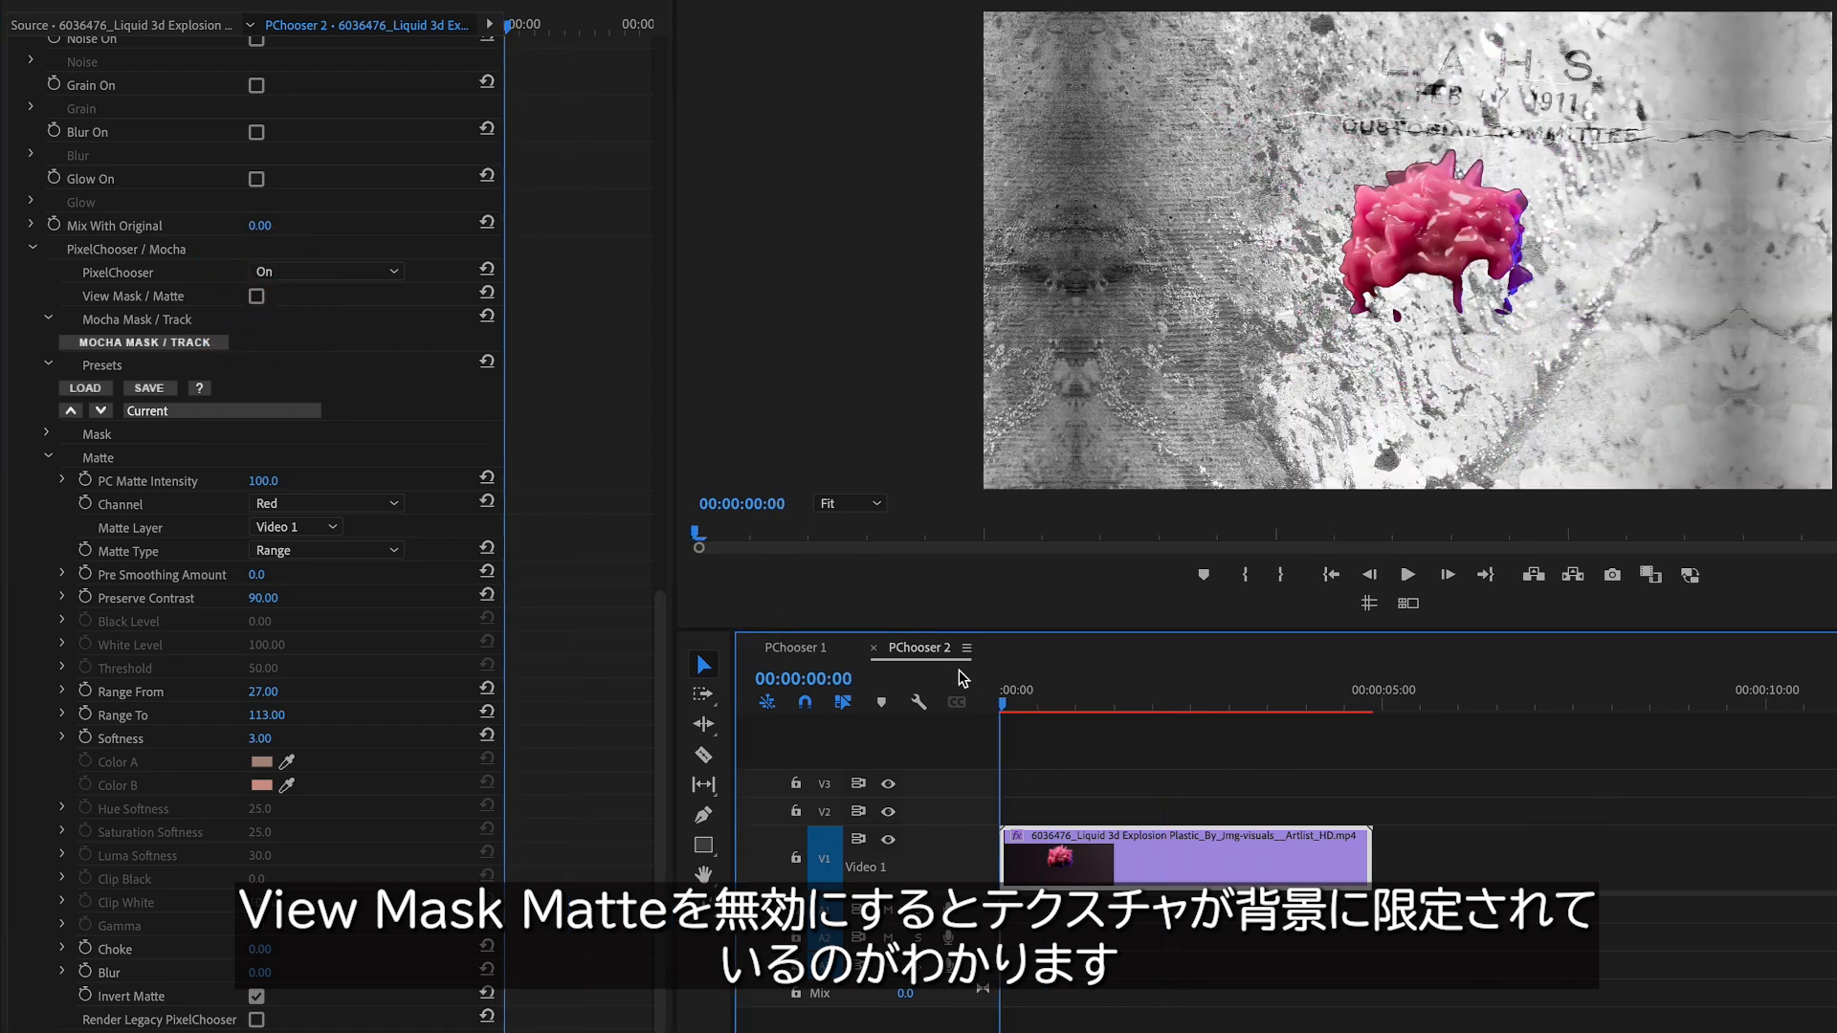
key(space)
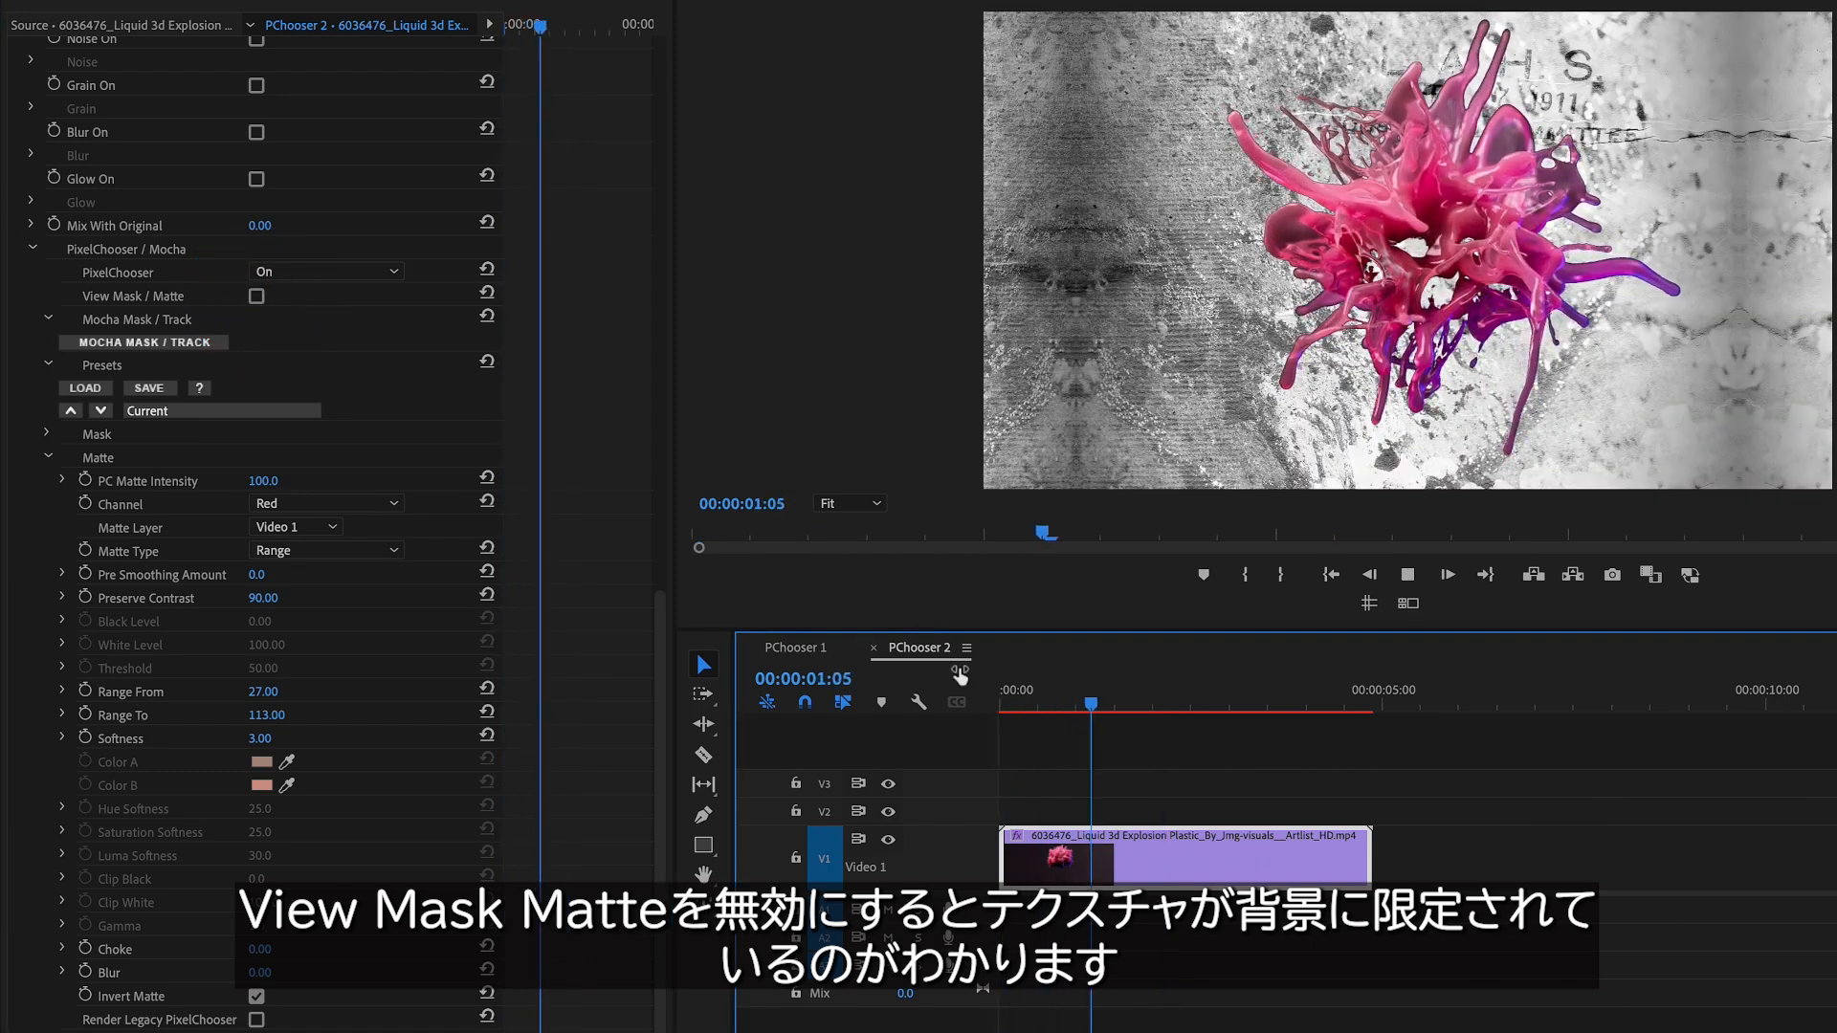
key(space)
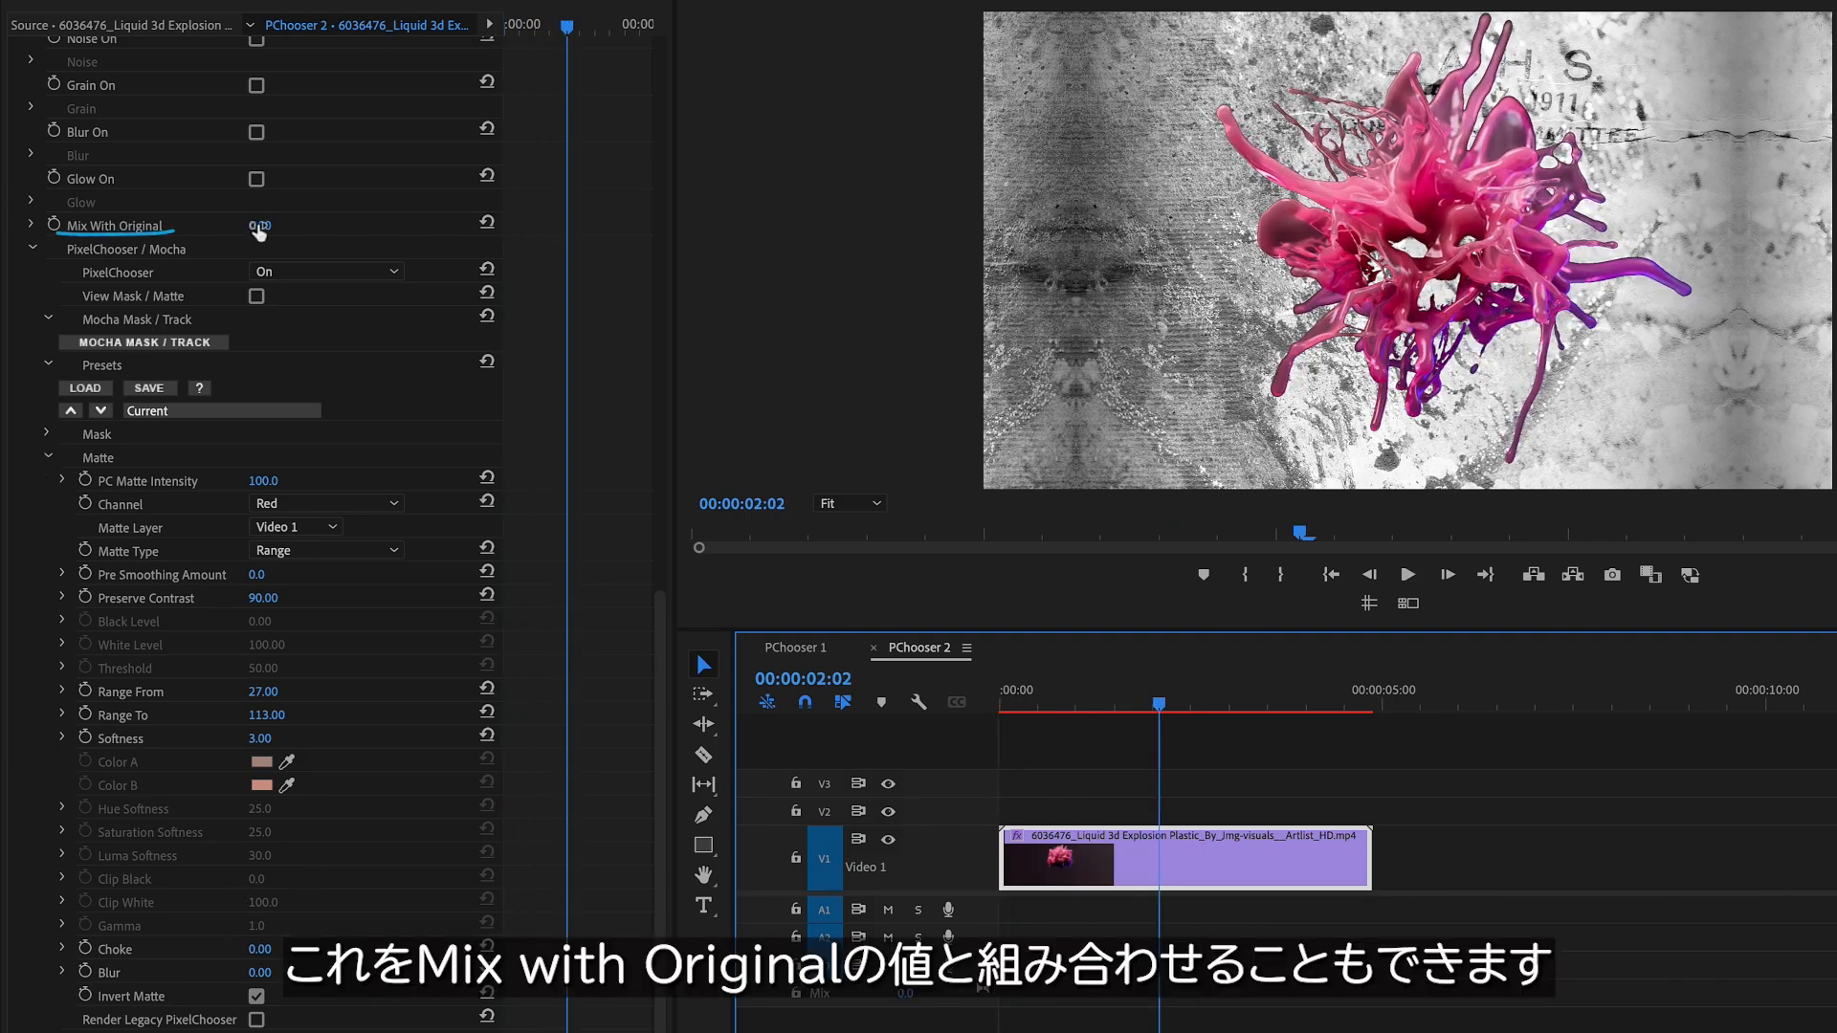
Set BCC Grunge's Mix With Original to 80 and cycle through the textures to VV_GrindhouseTexture_03.jpg.
drag(258, 231, 335, 231)
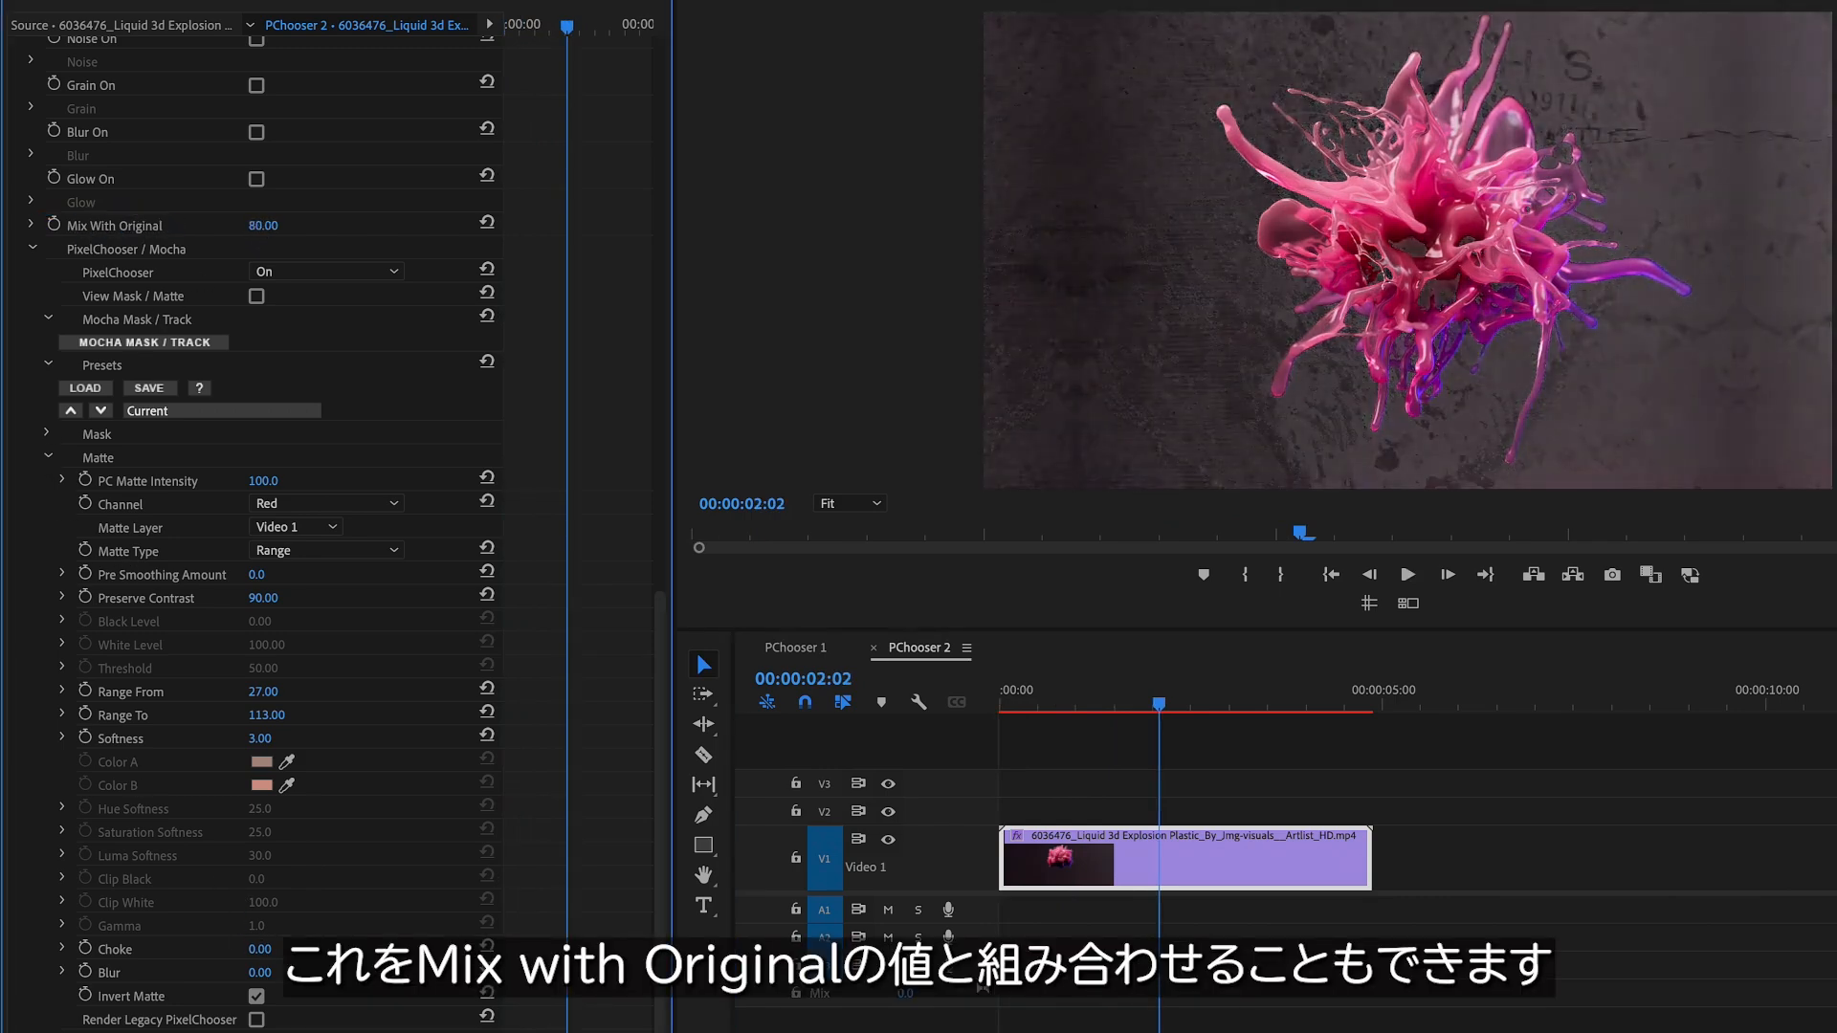
scroll(67, 322, up, 15)
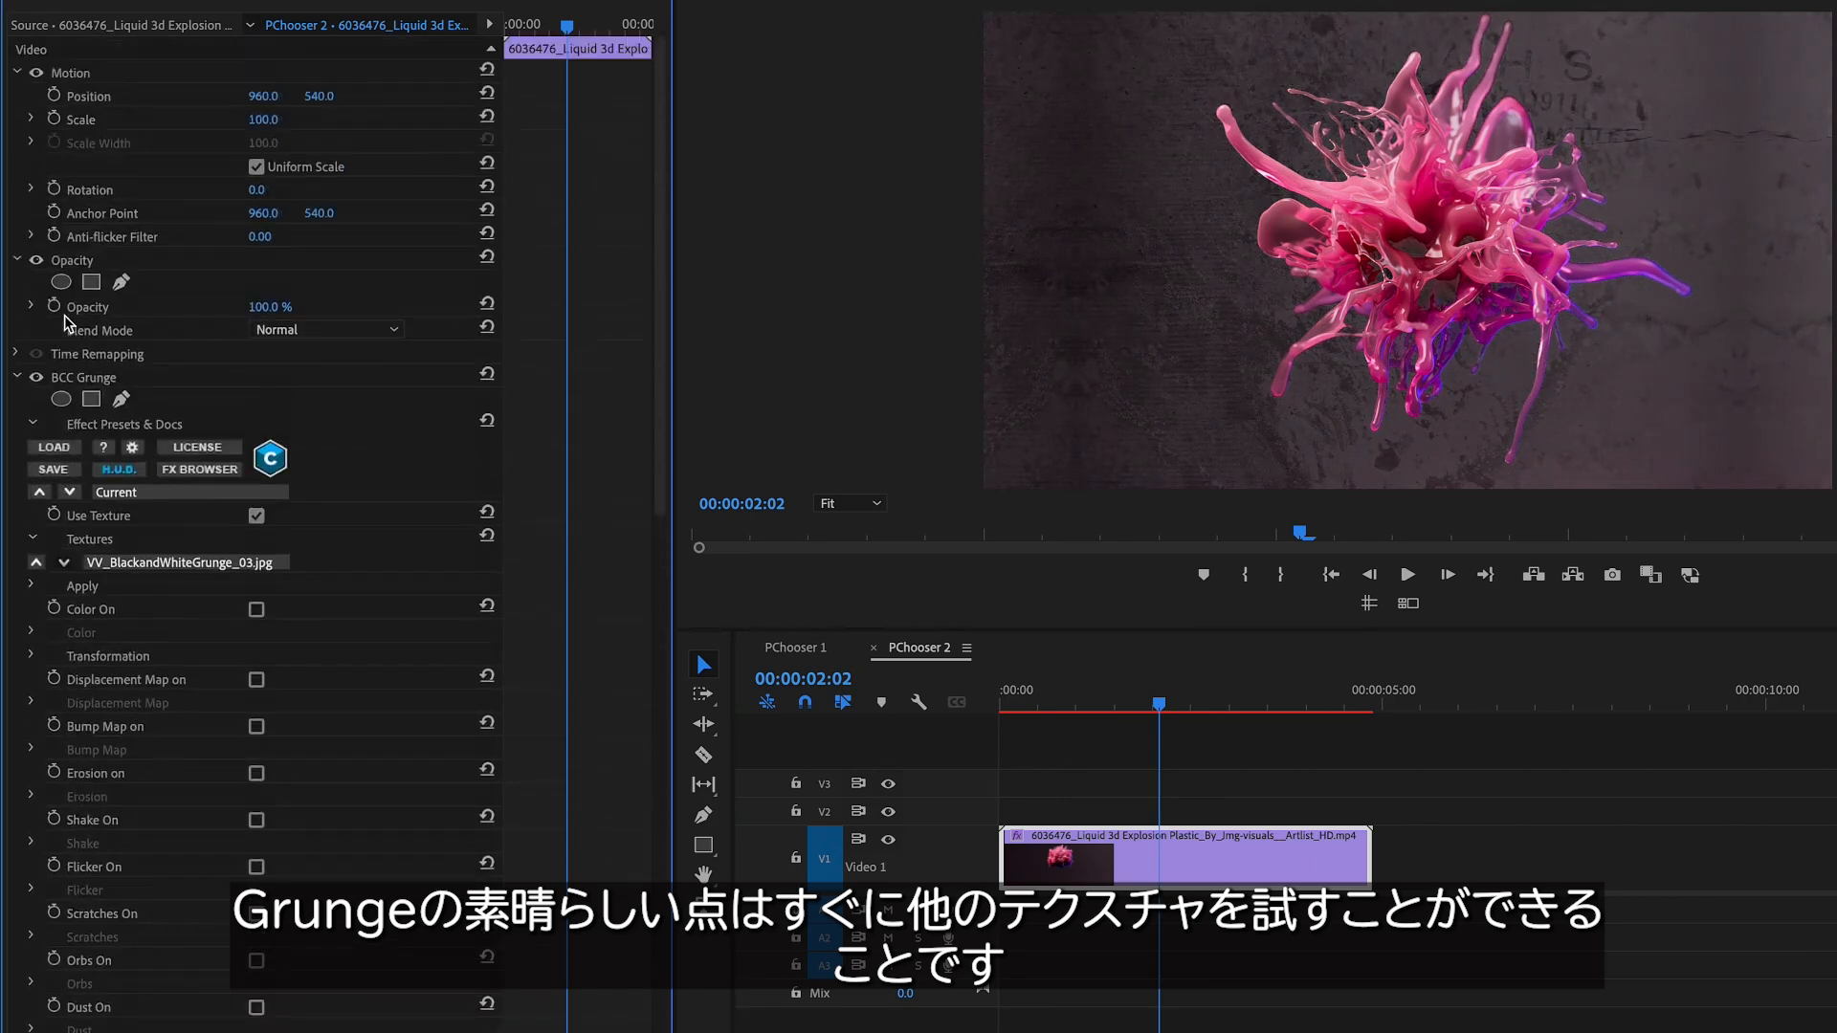
click(63, 562)
click(64, 562)
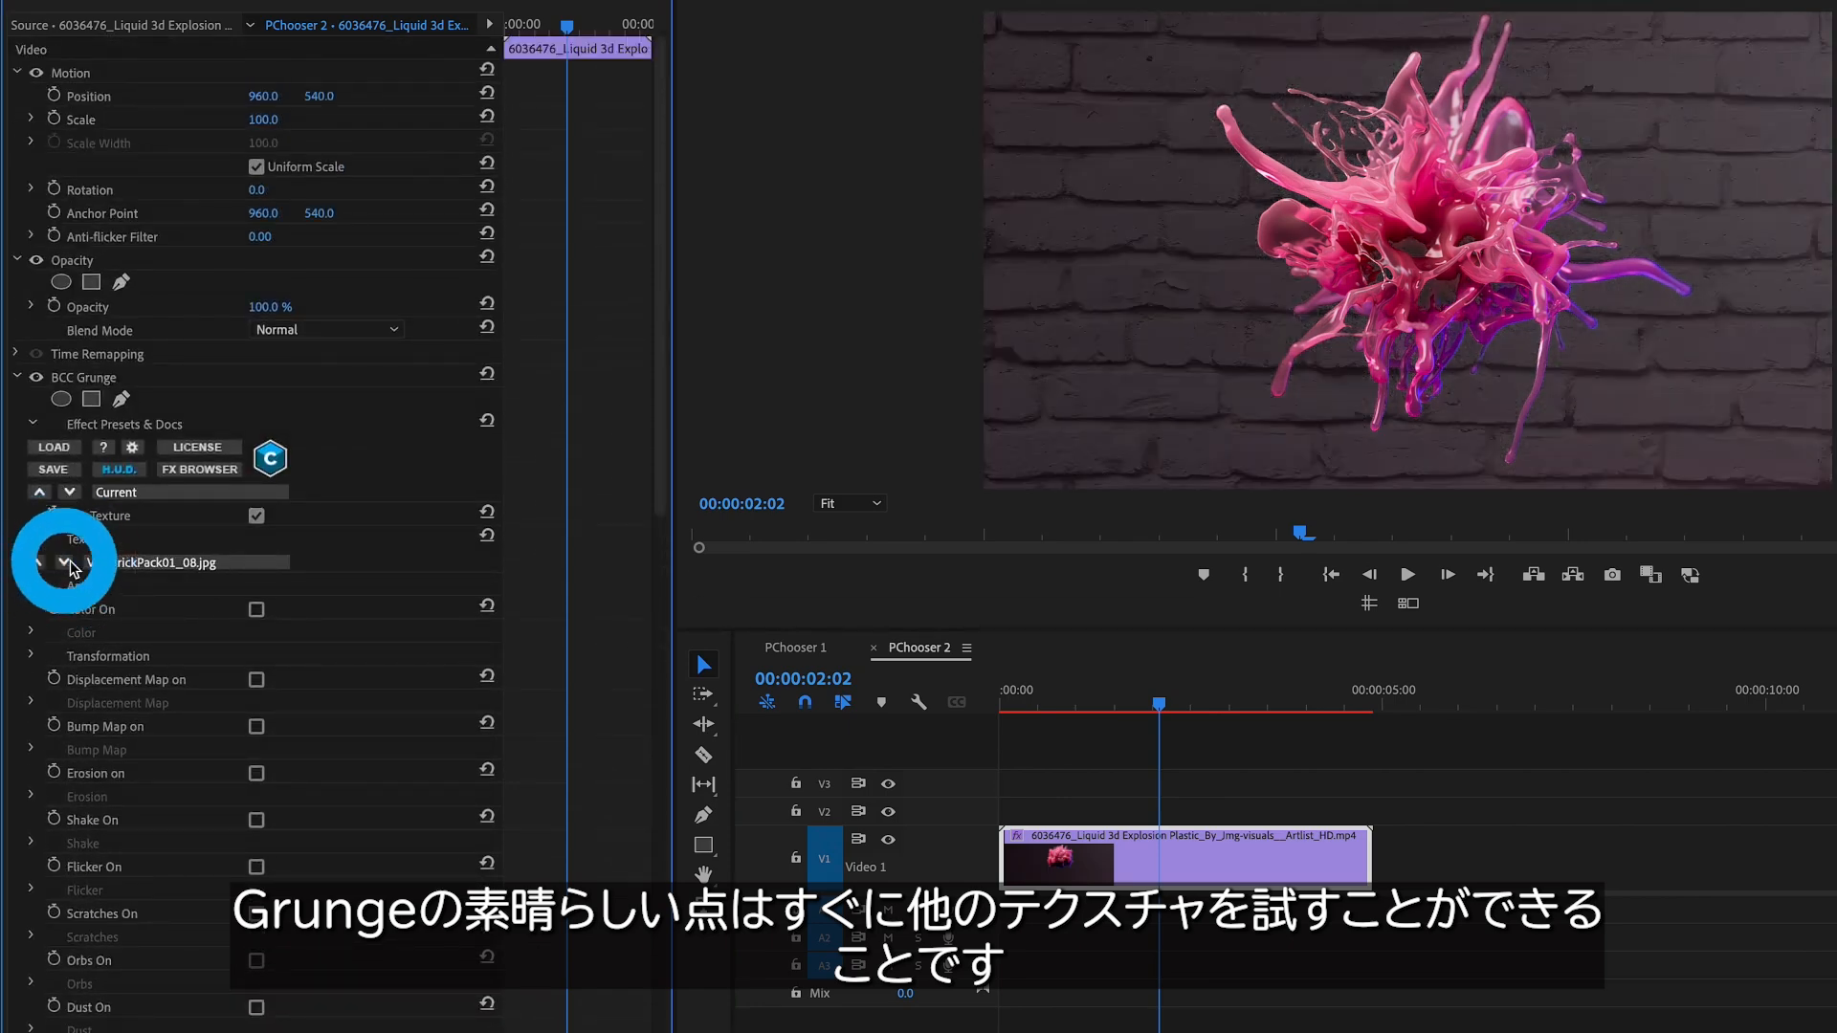
click(64, 562)
click(63, 562)
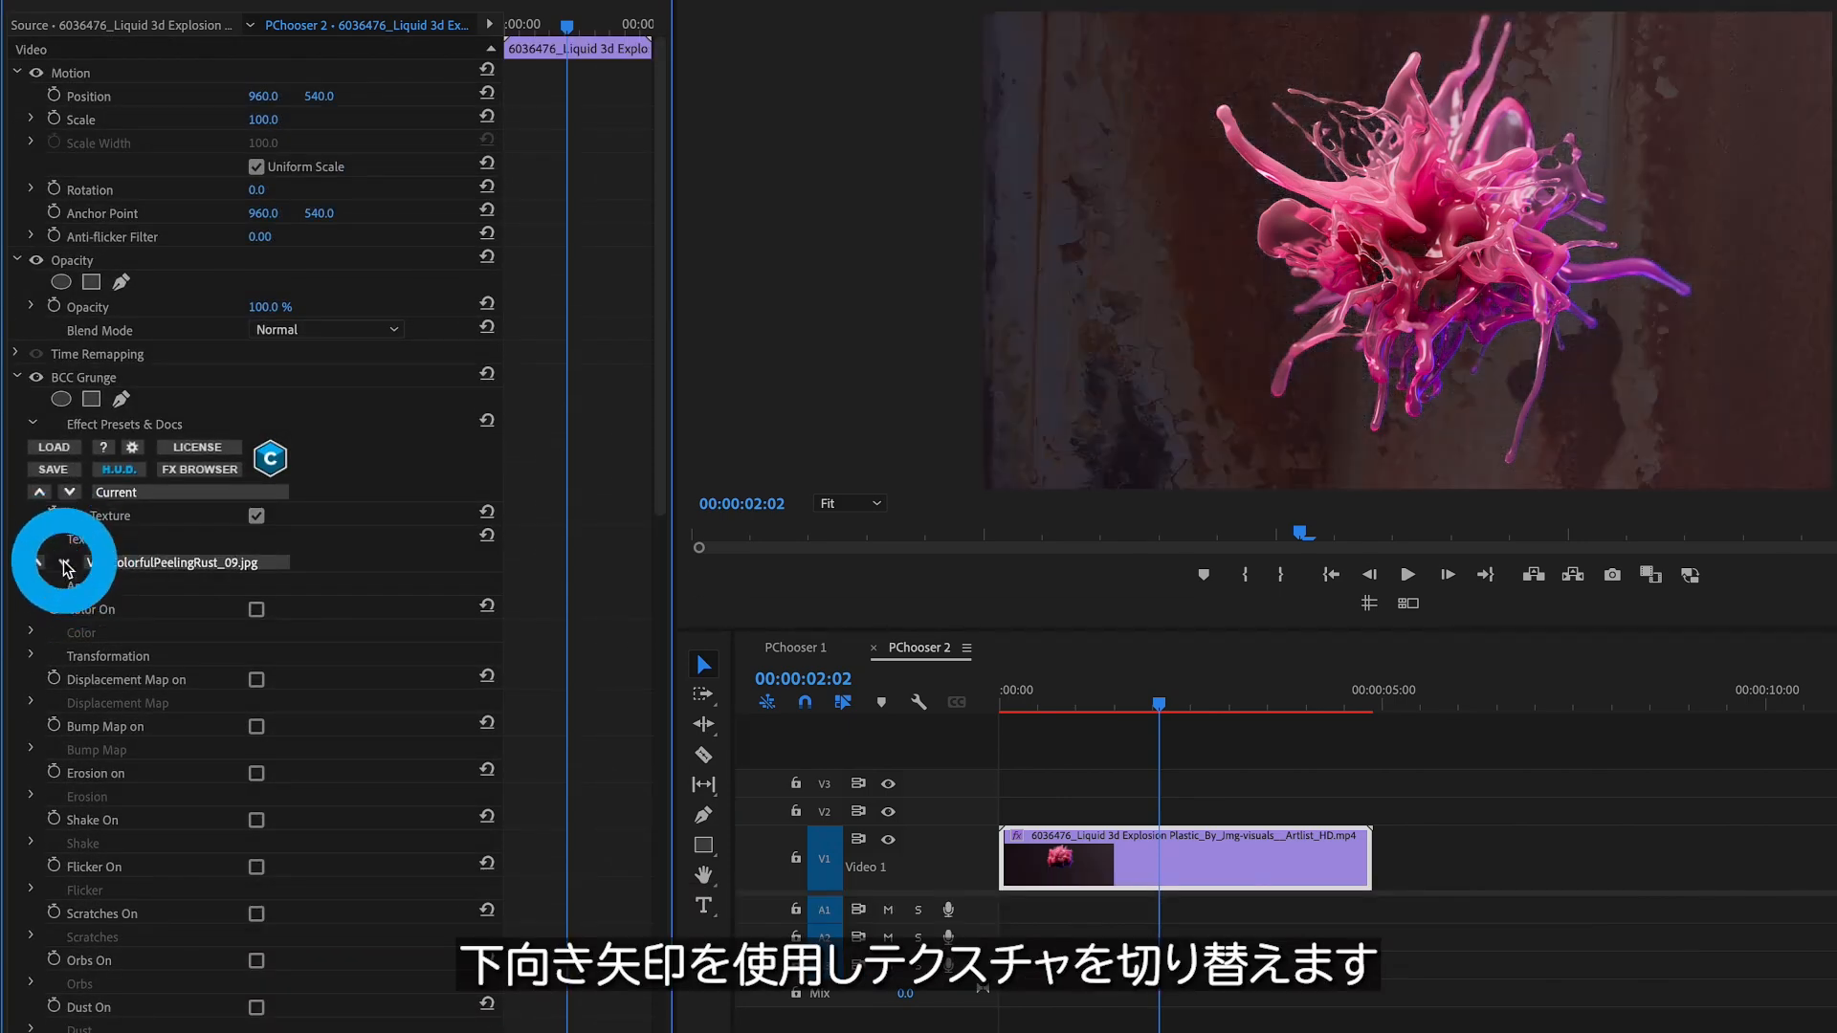
click(63, 562)
Enable the vignette in BCC Grunge and return the playhead to the start of the sequence.
scroll(162, 721, down, 5)
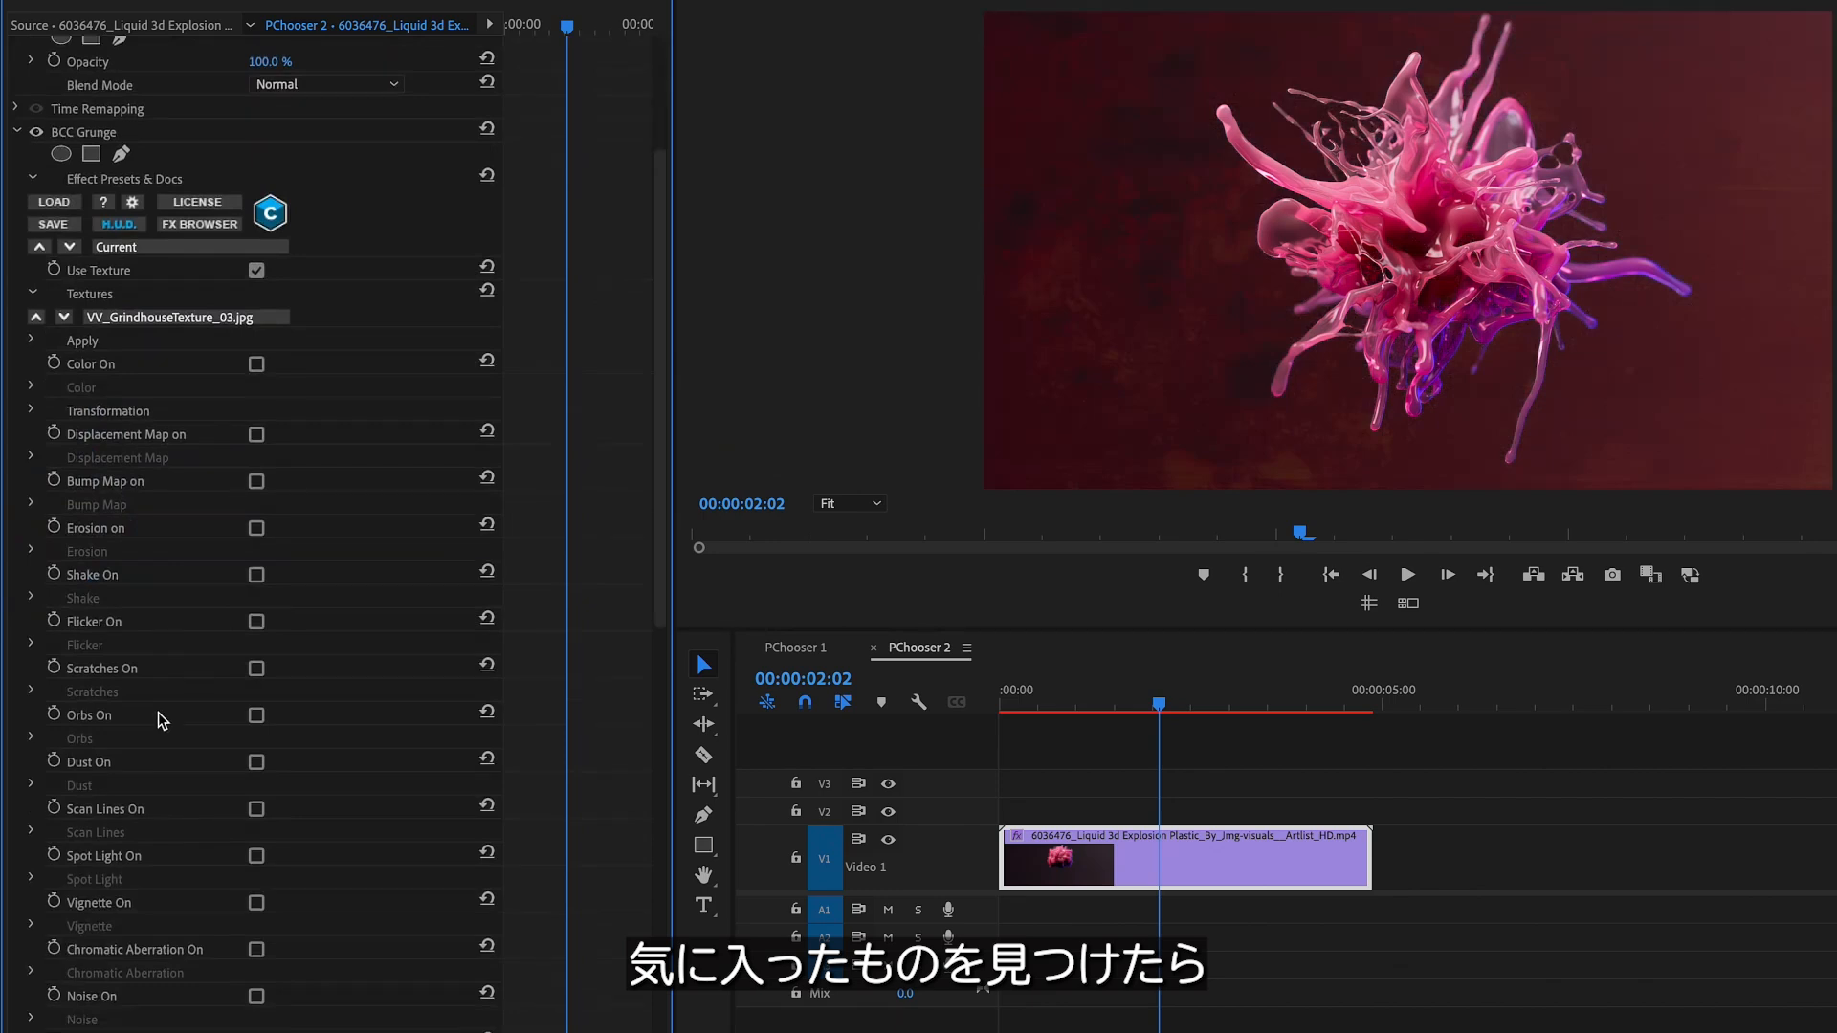
click(256, 903)
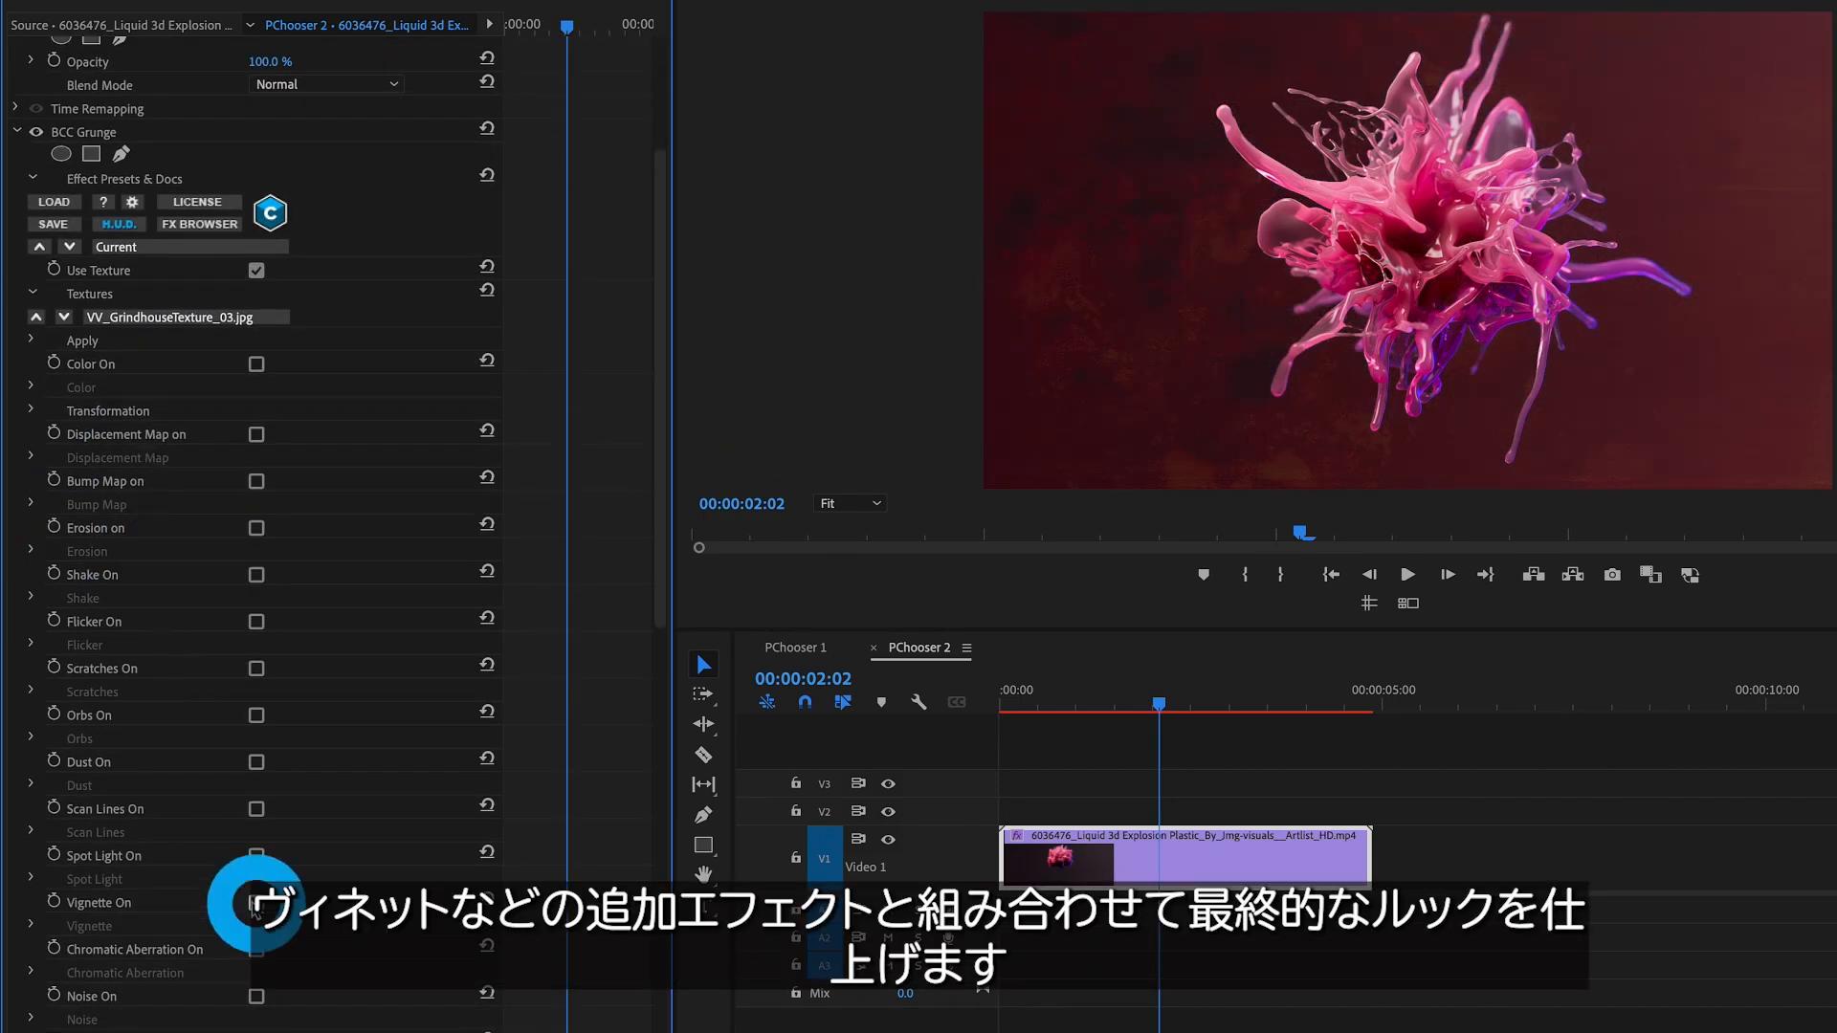
scroll(210, 957, down, 7)
scroll(205, 985, down, 4)
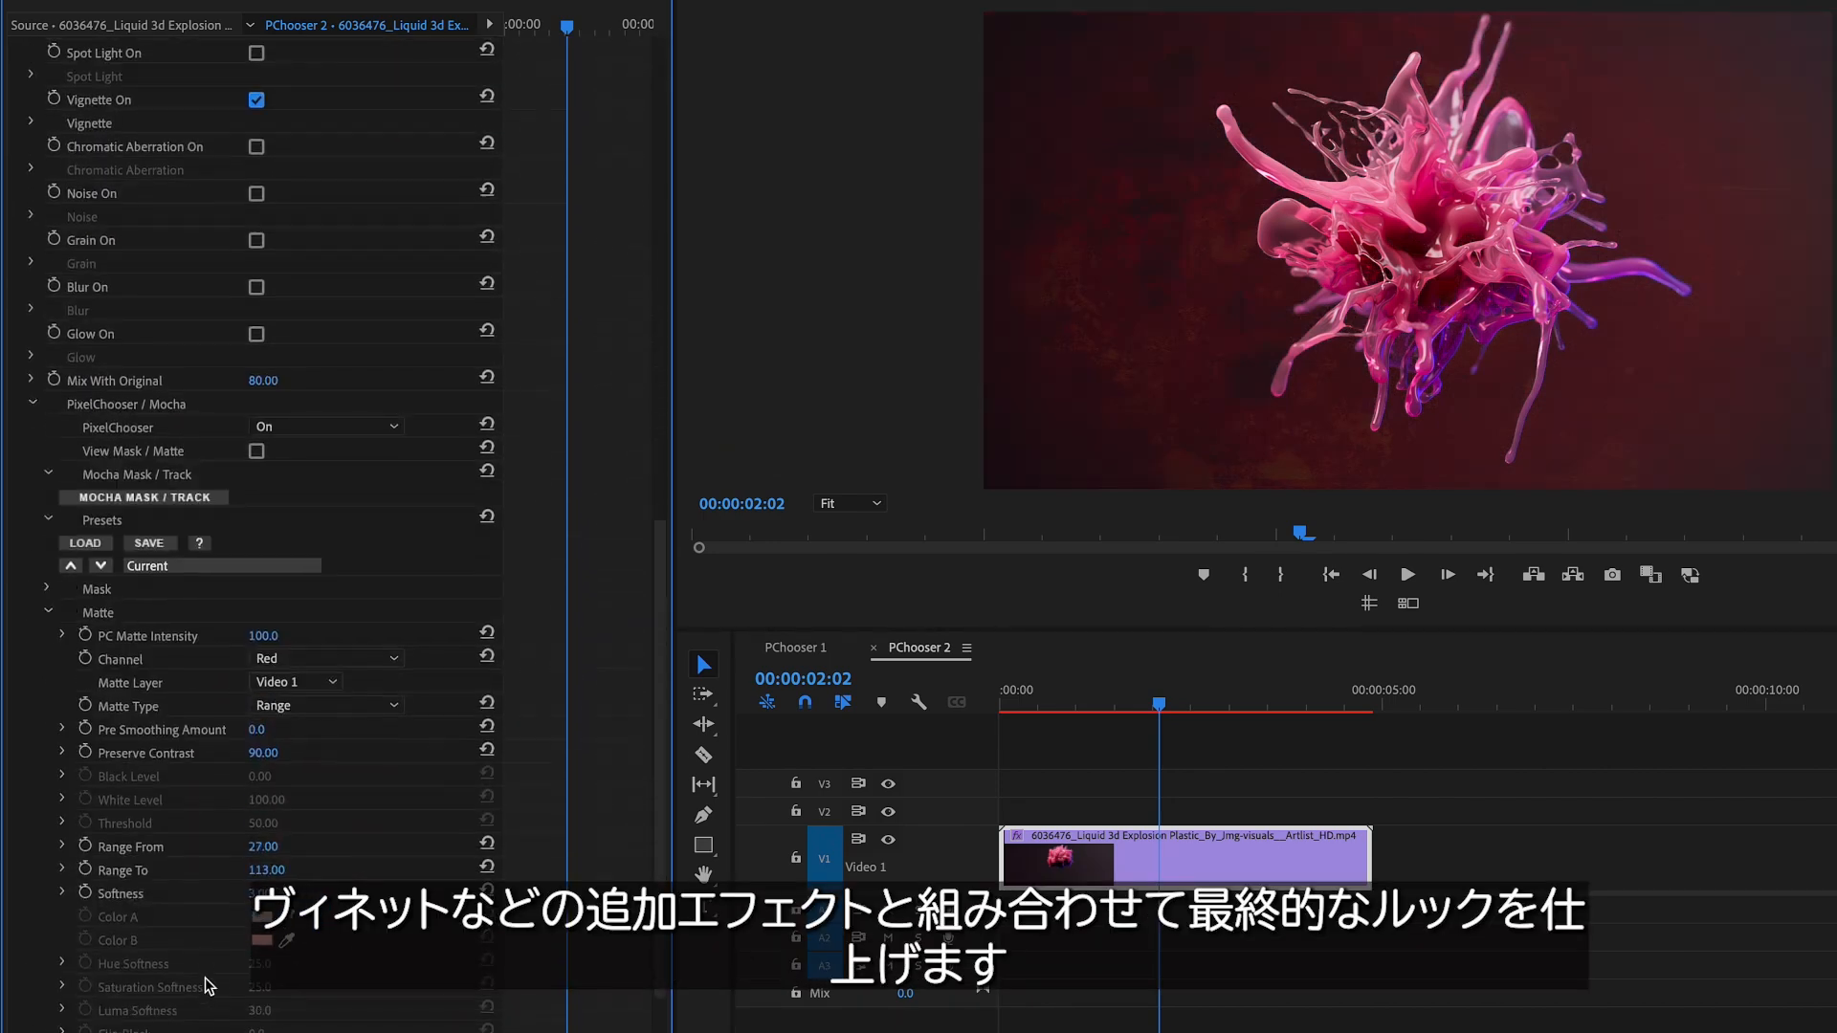
drag(1158, 705, 969, 686)
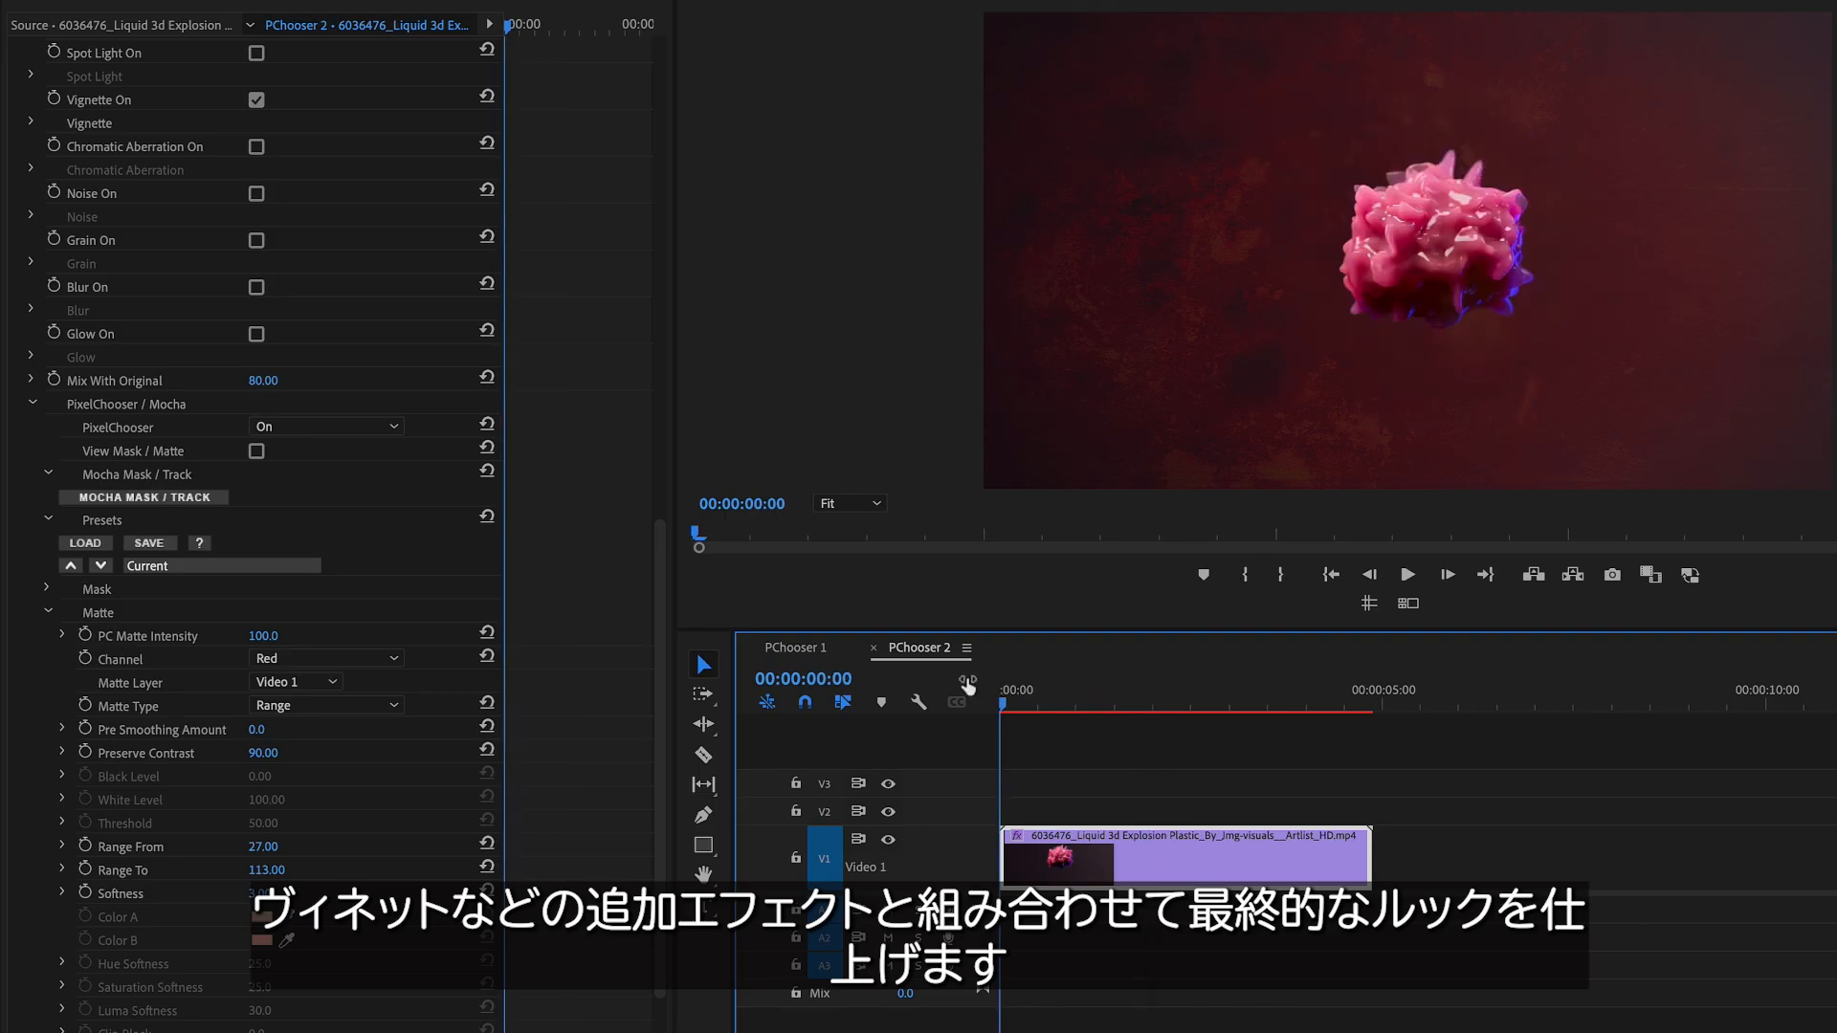